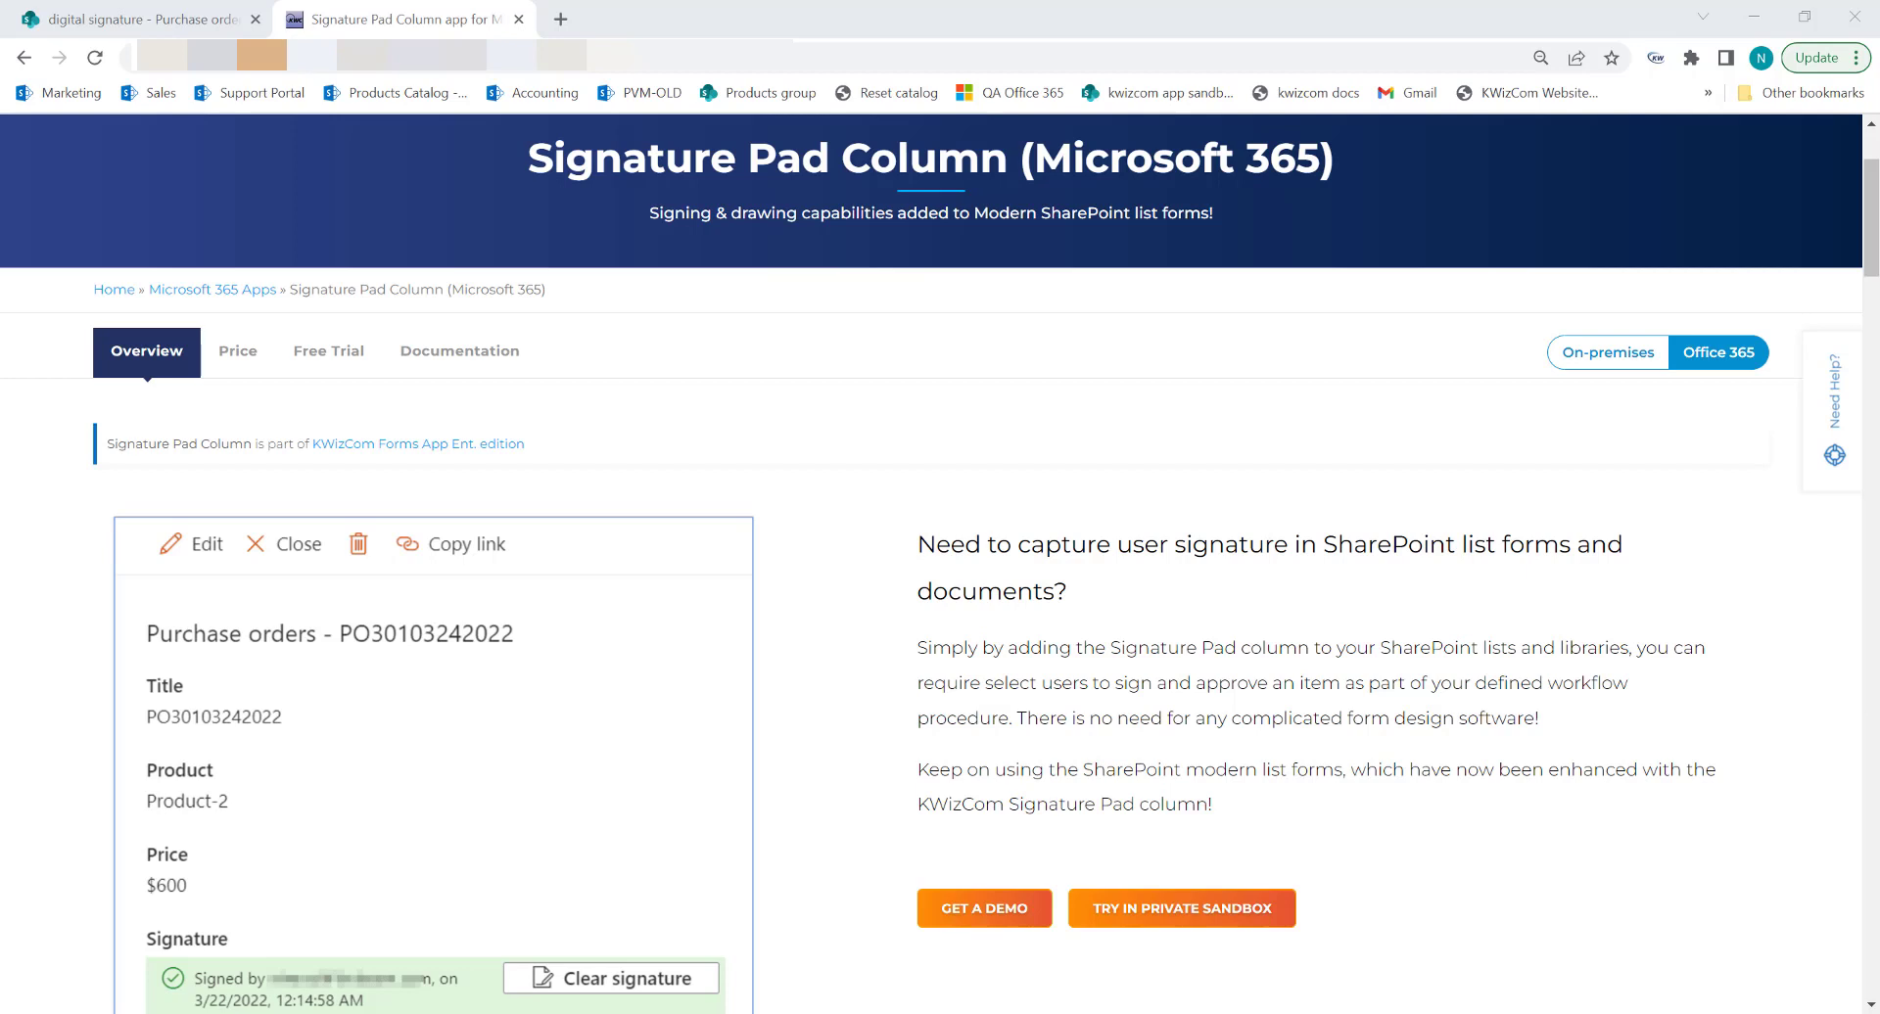
# - Switch to the Purchase orders list, review the fields of its new item form, and close the form without saving
pyautogui.click(149, 22)
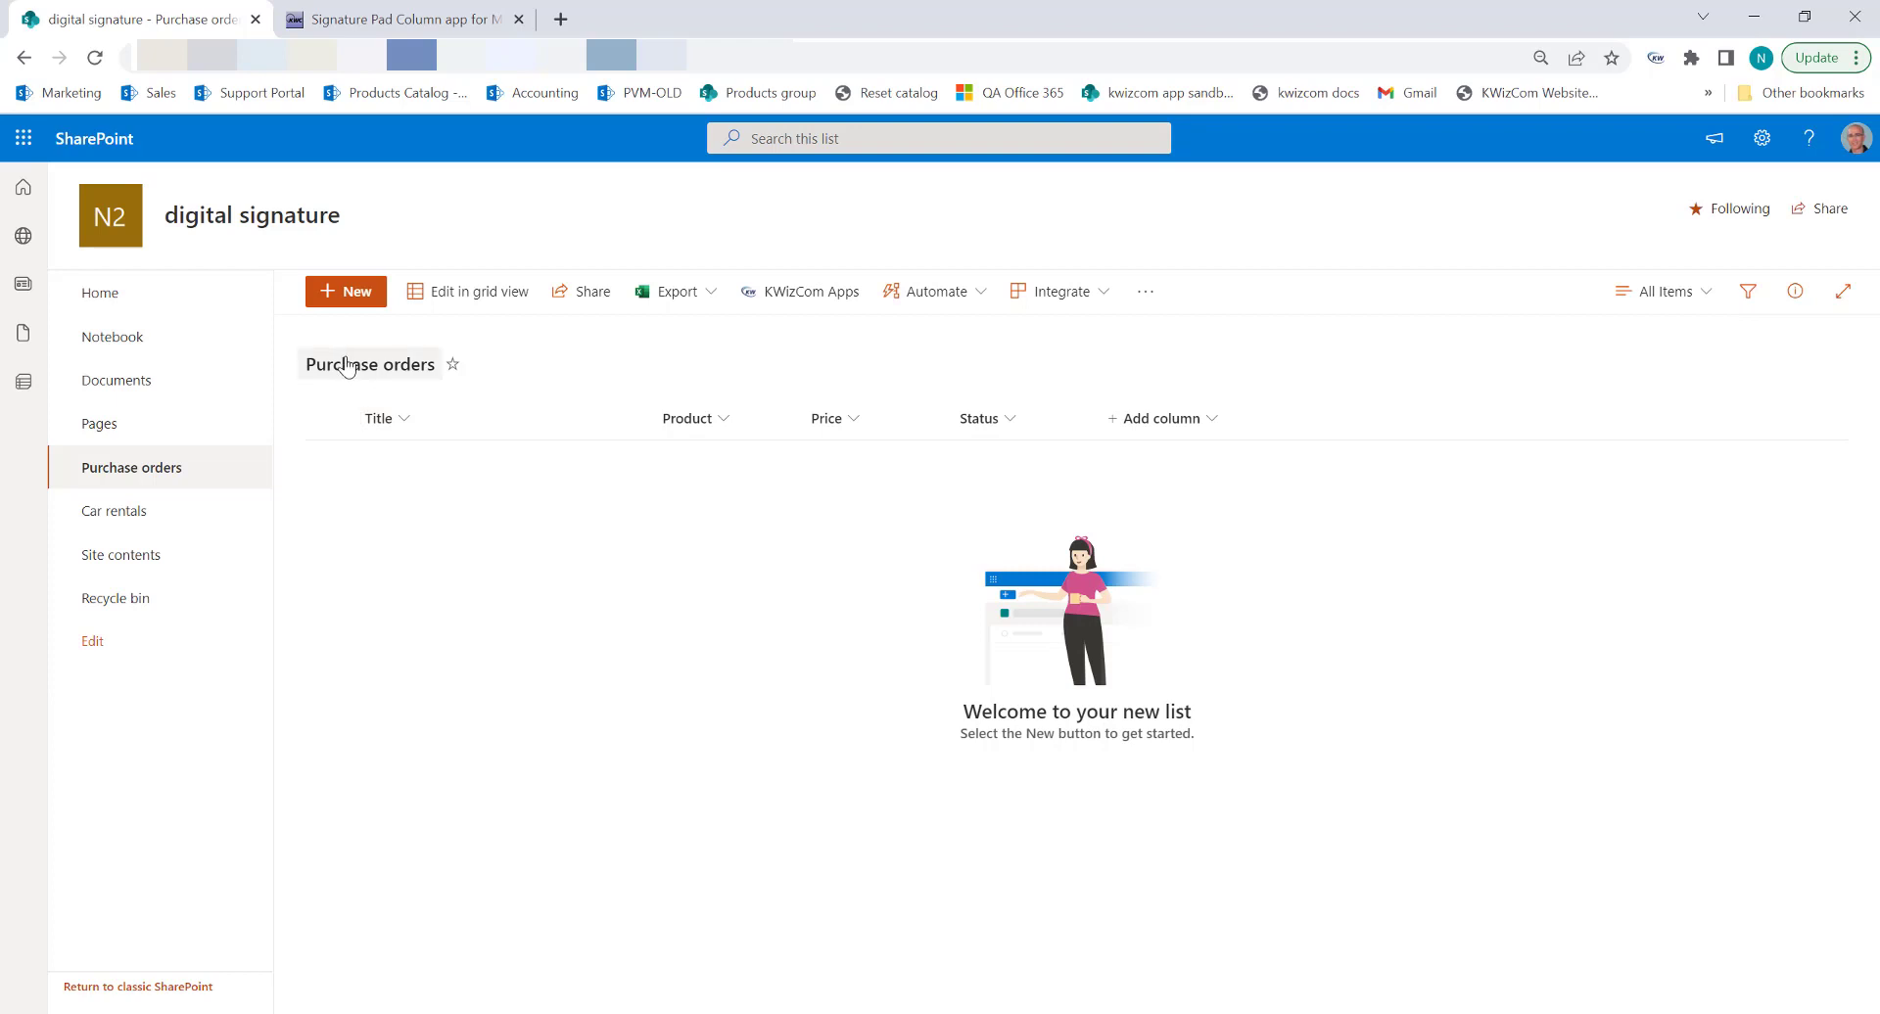
pyautogui.click(347, 295)
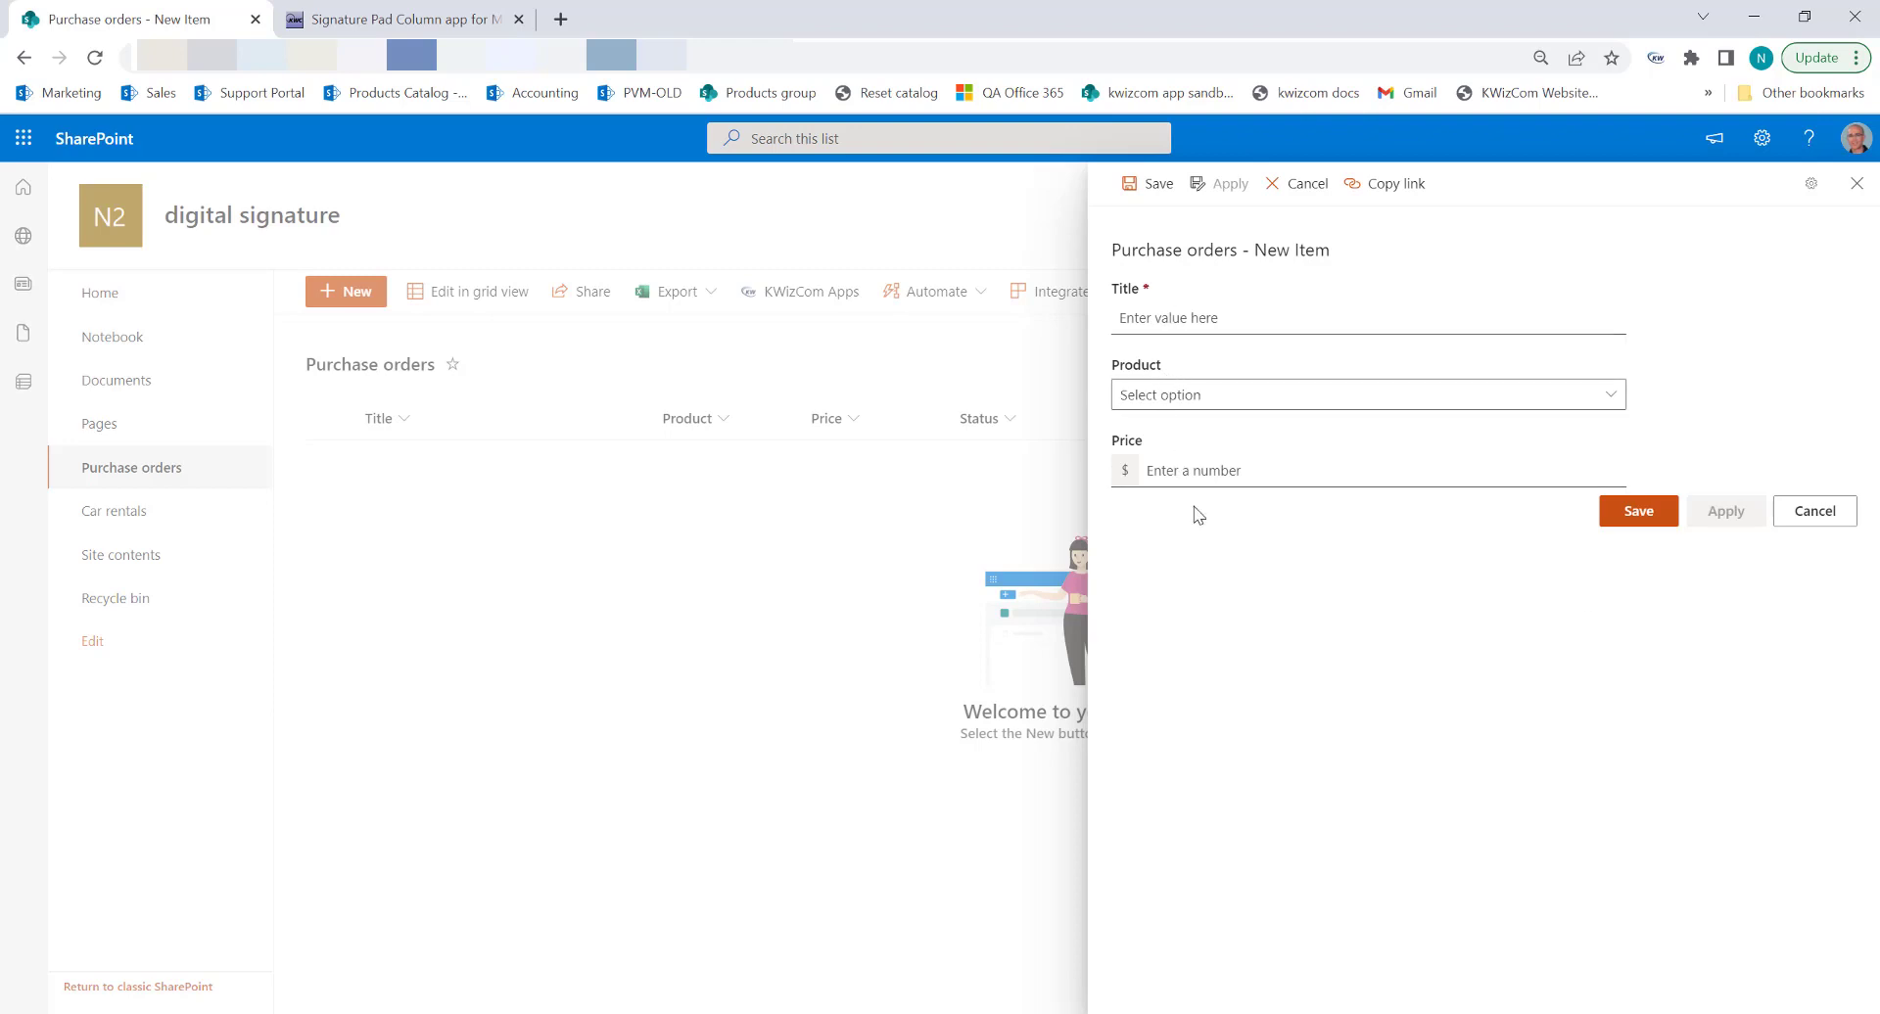
pyautogui.click(1817, 524)
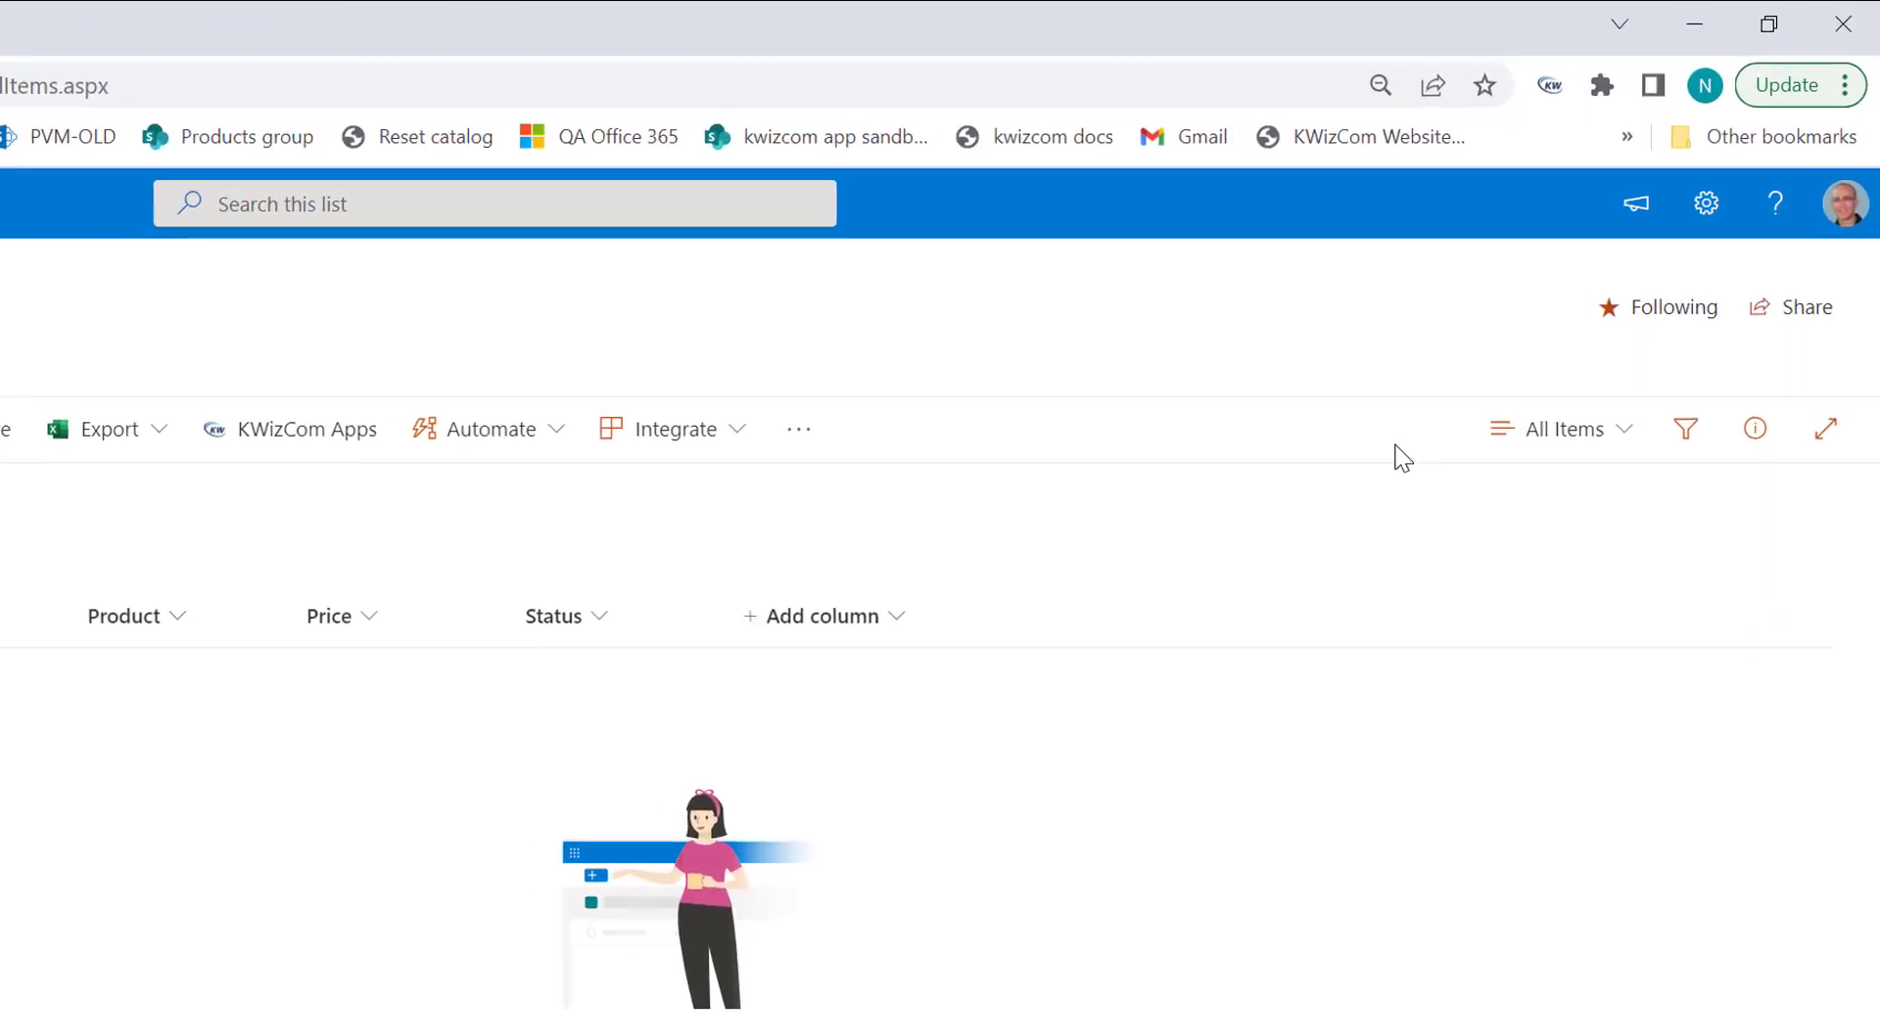
# - Open the site's KWizCom Apps Settings and check that the Signature Pad app is enabled
pyautogui.click(1720, 215)
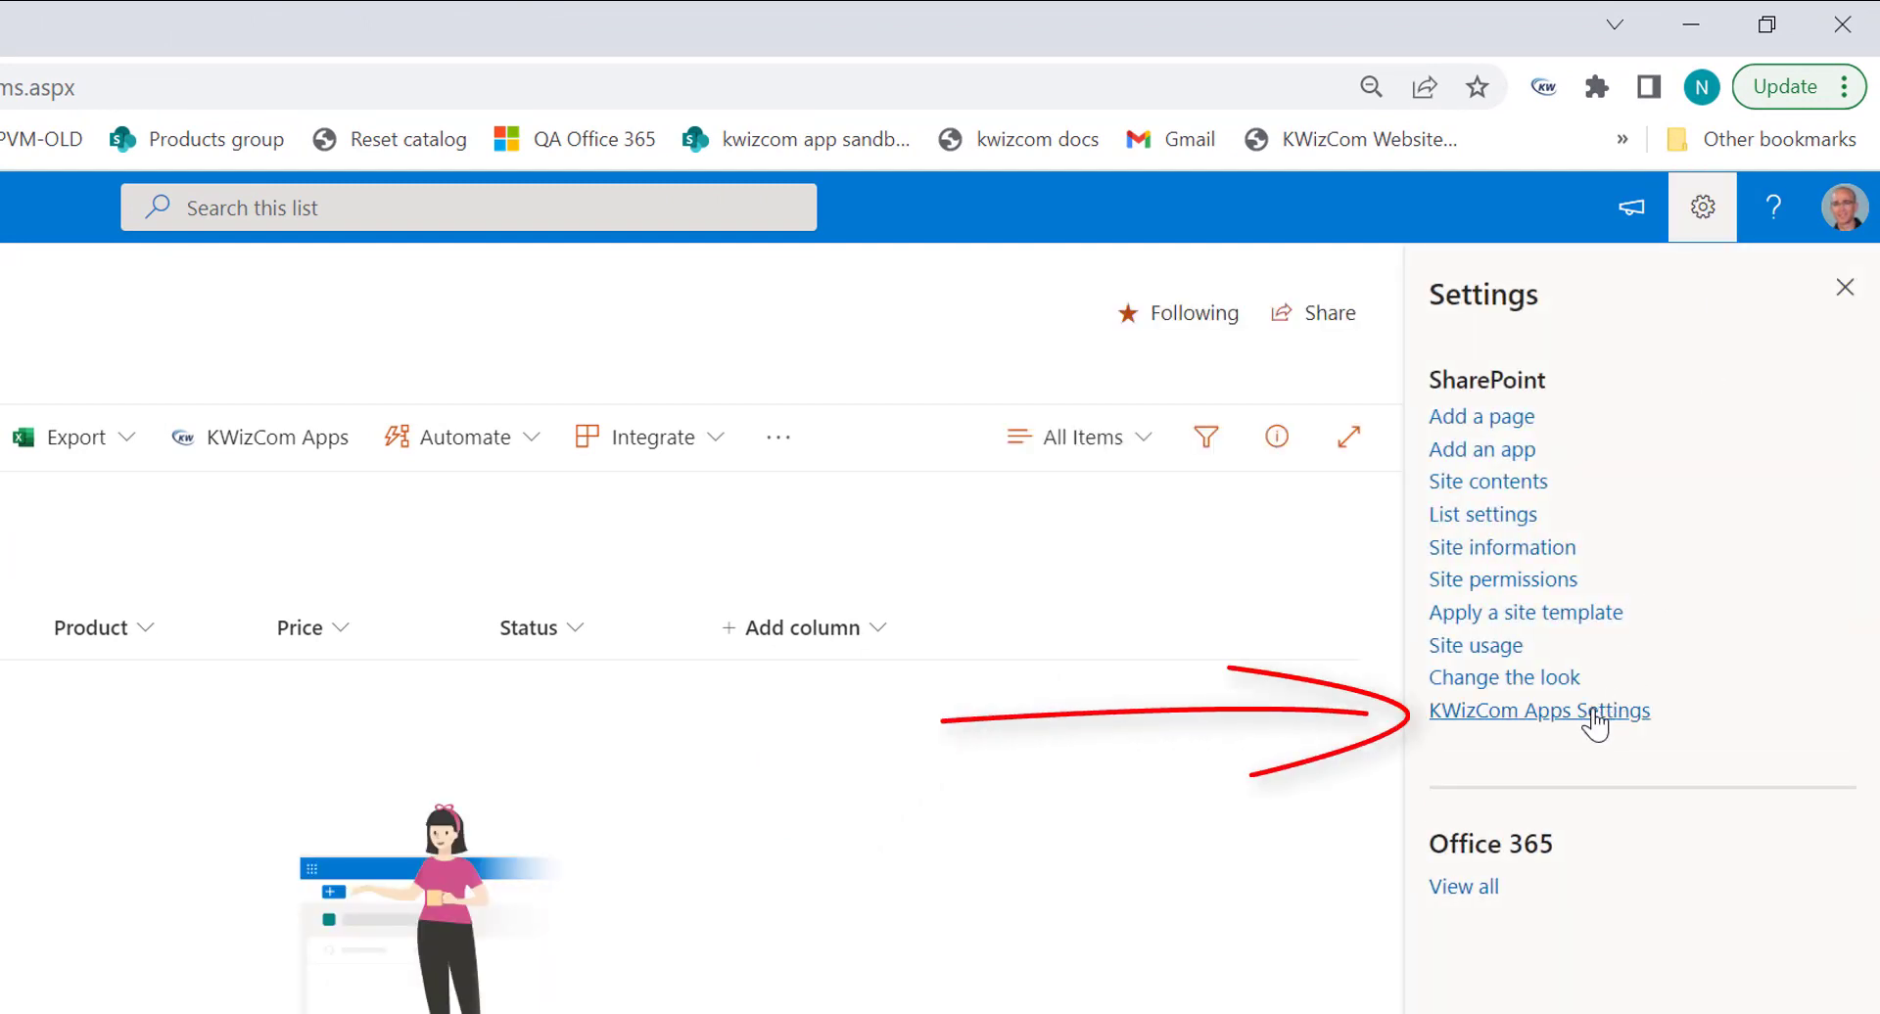
pyautogui.click(1593, 715)
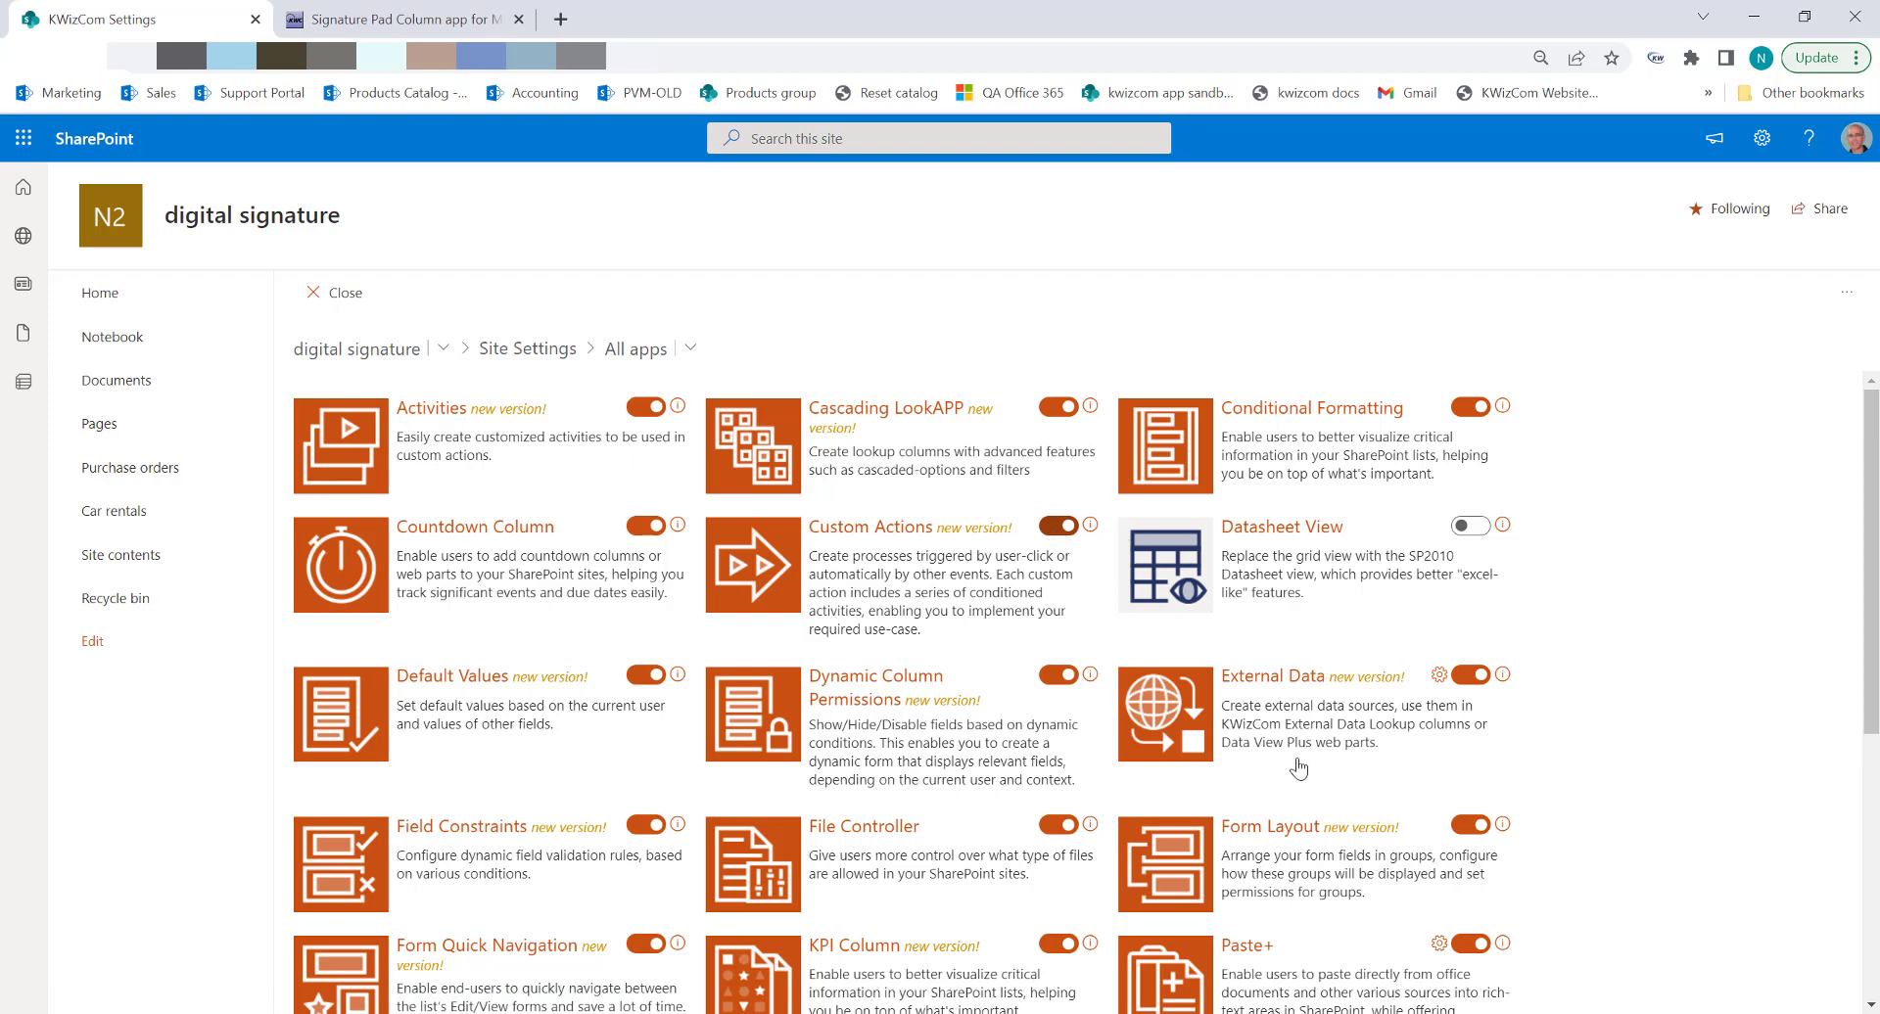
pyautogui.scroll(-5, 1414, 764)
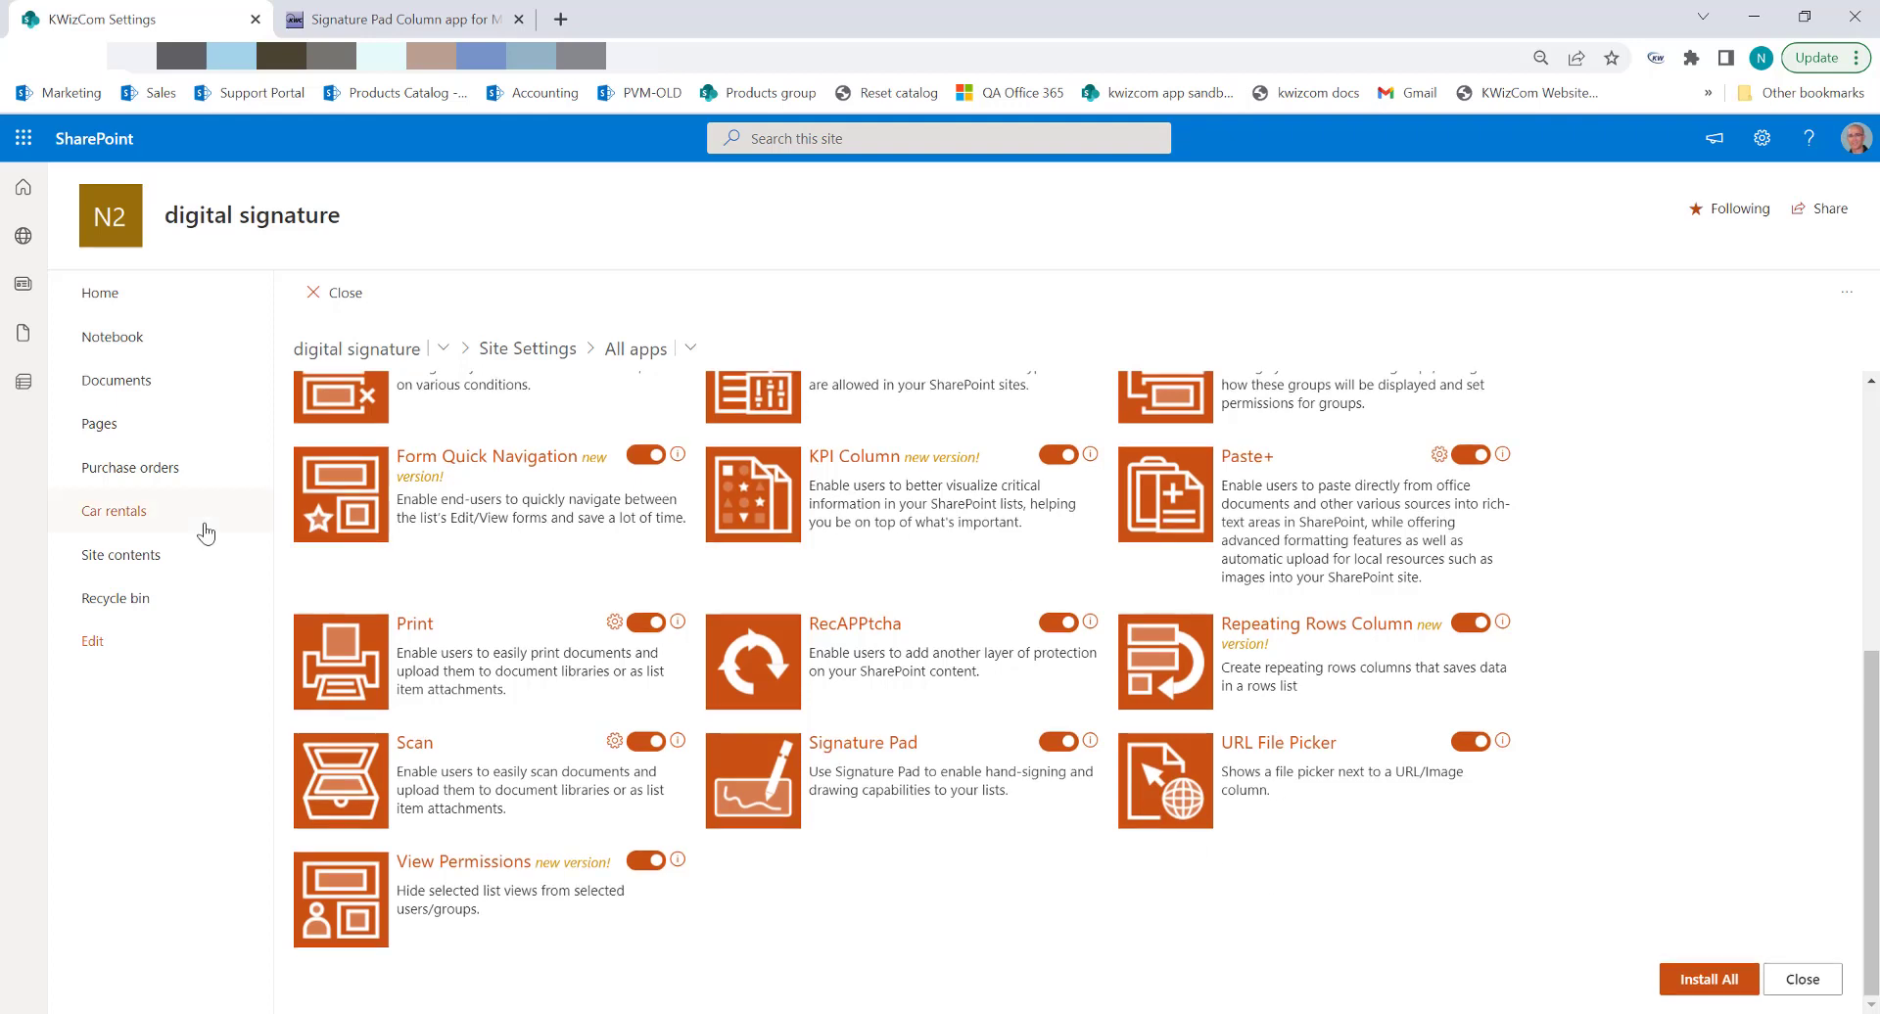
# - Open the KWizCom apps settings of the Purchase orders list and check its forms display mode without changing it
pyautogui.click(138, 470)
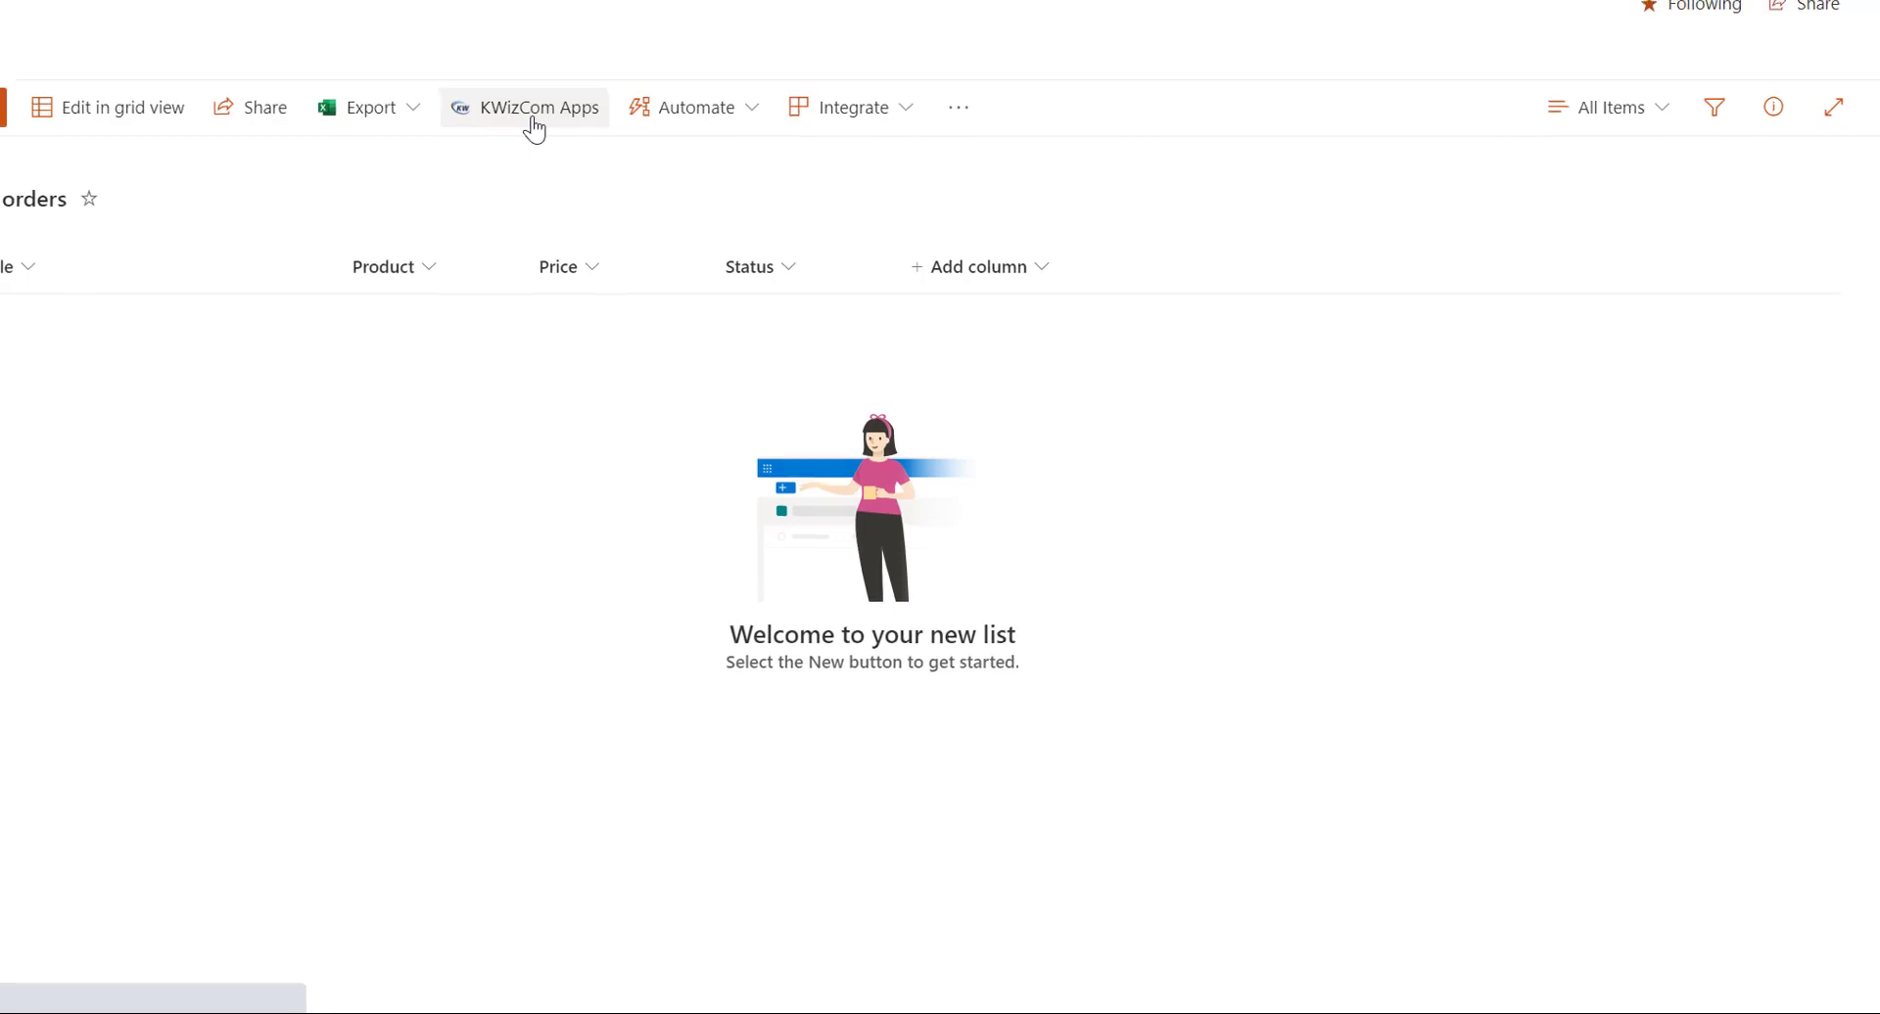
pyautogui.click(528, 125)
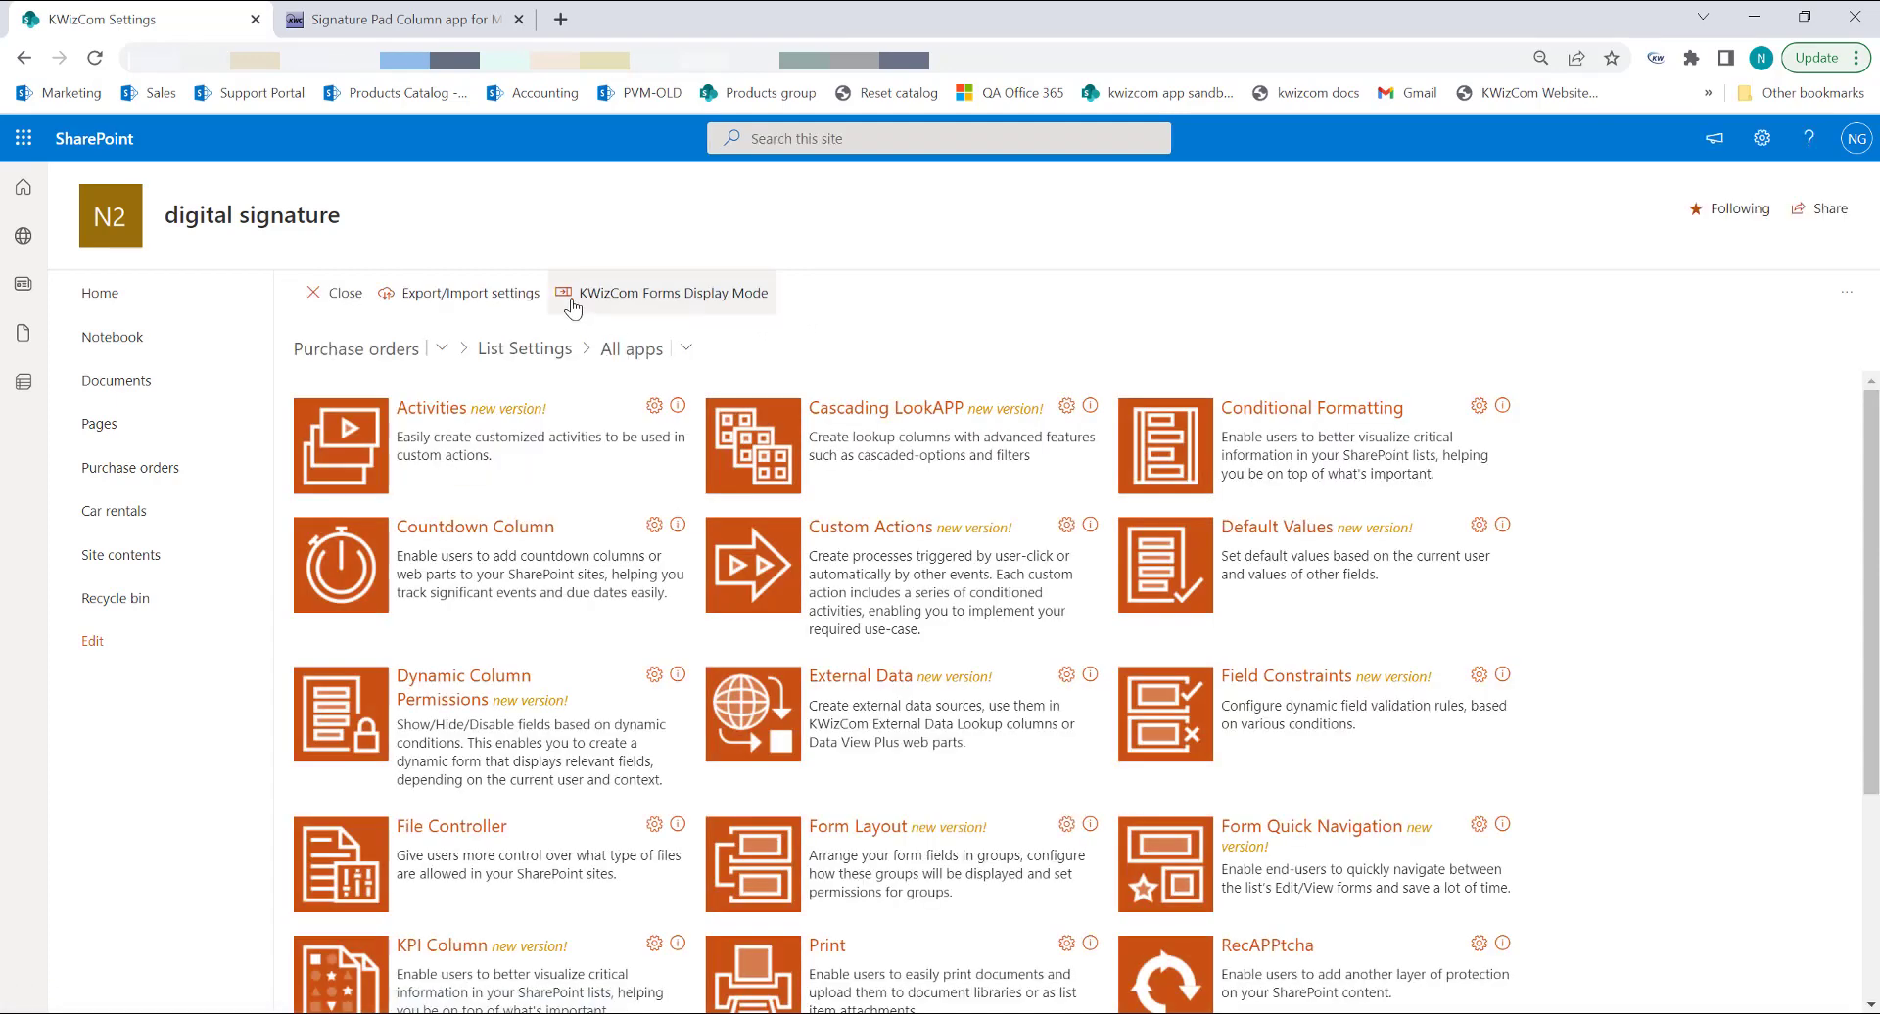
pyautogui.click(644, 294)
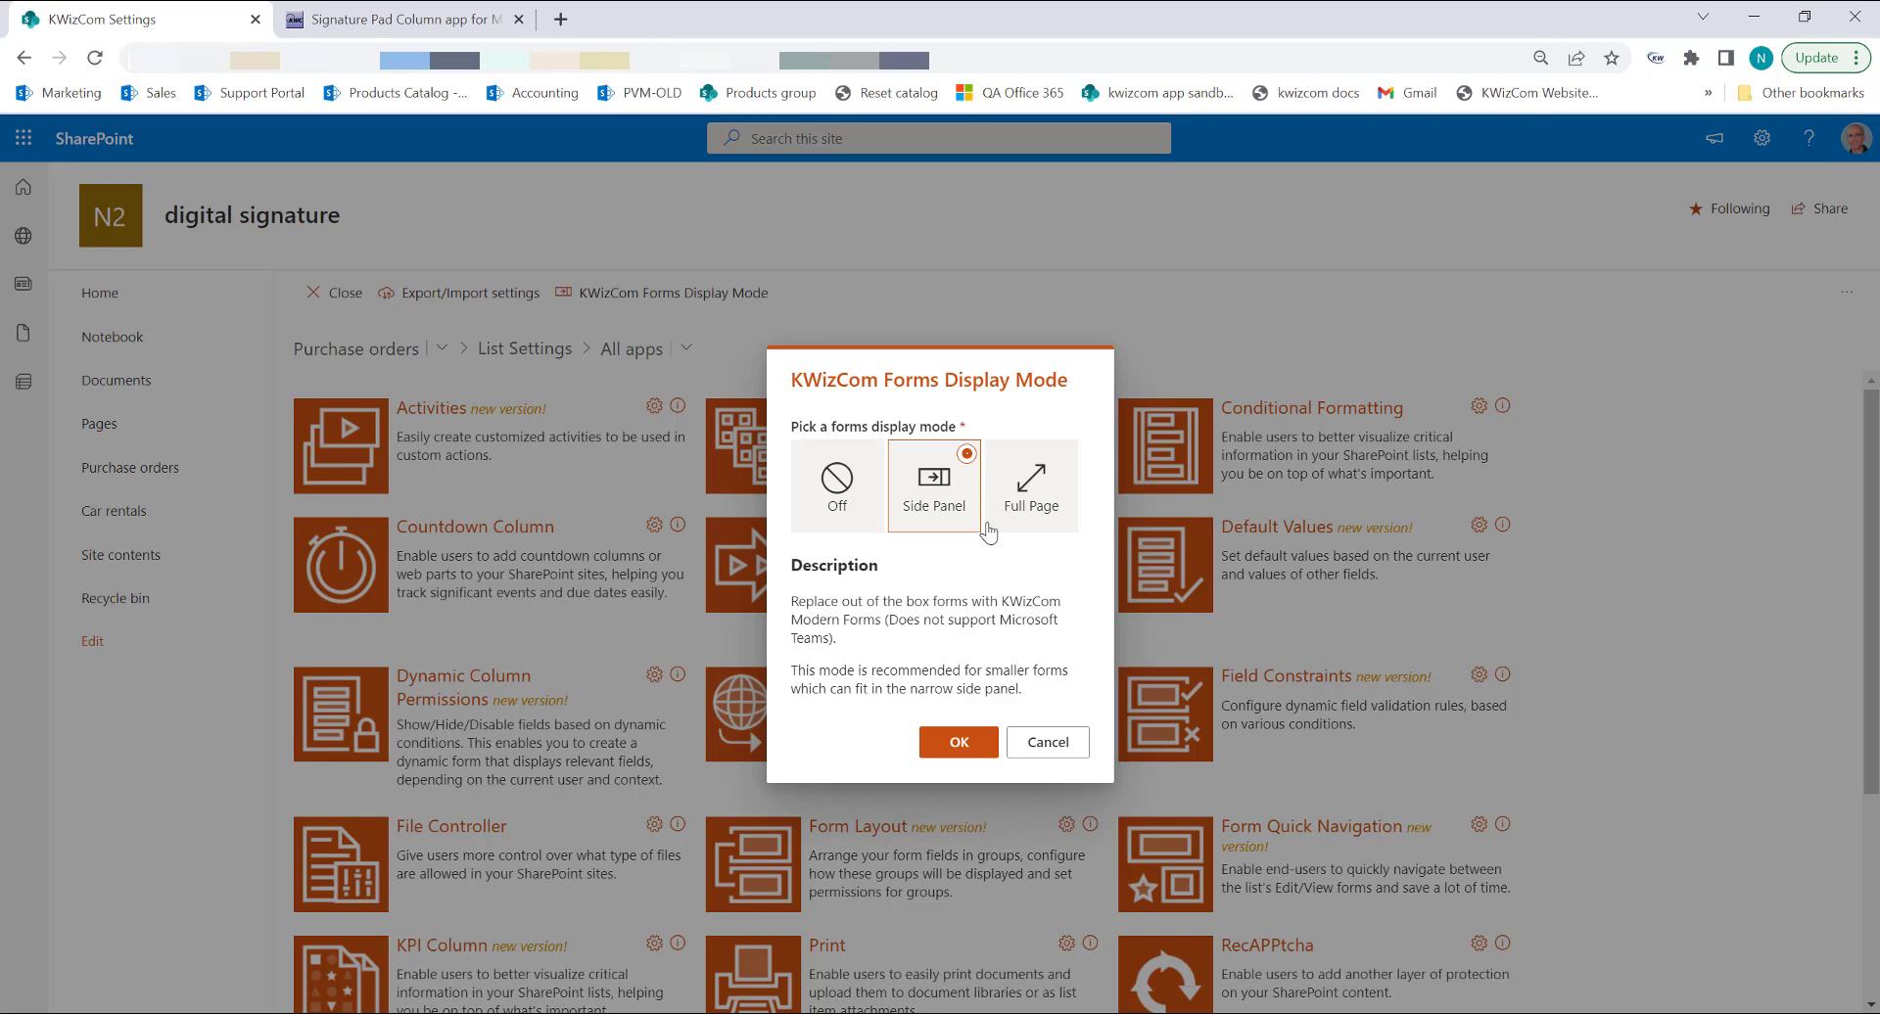
pyautogui.click(1040, 746)
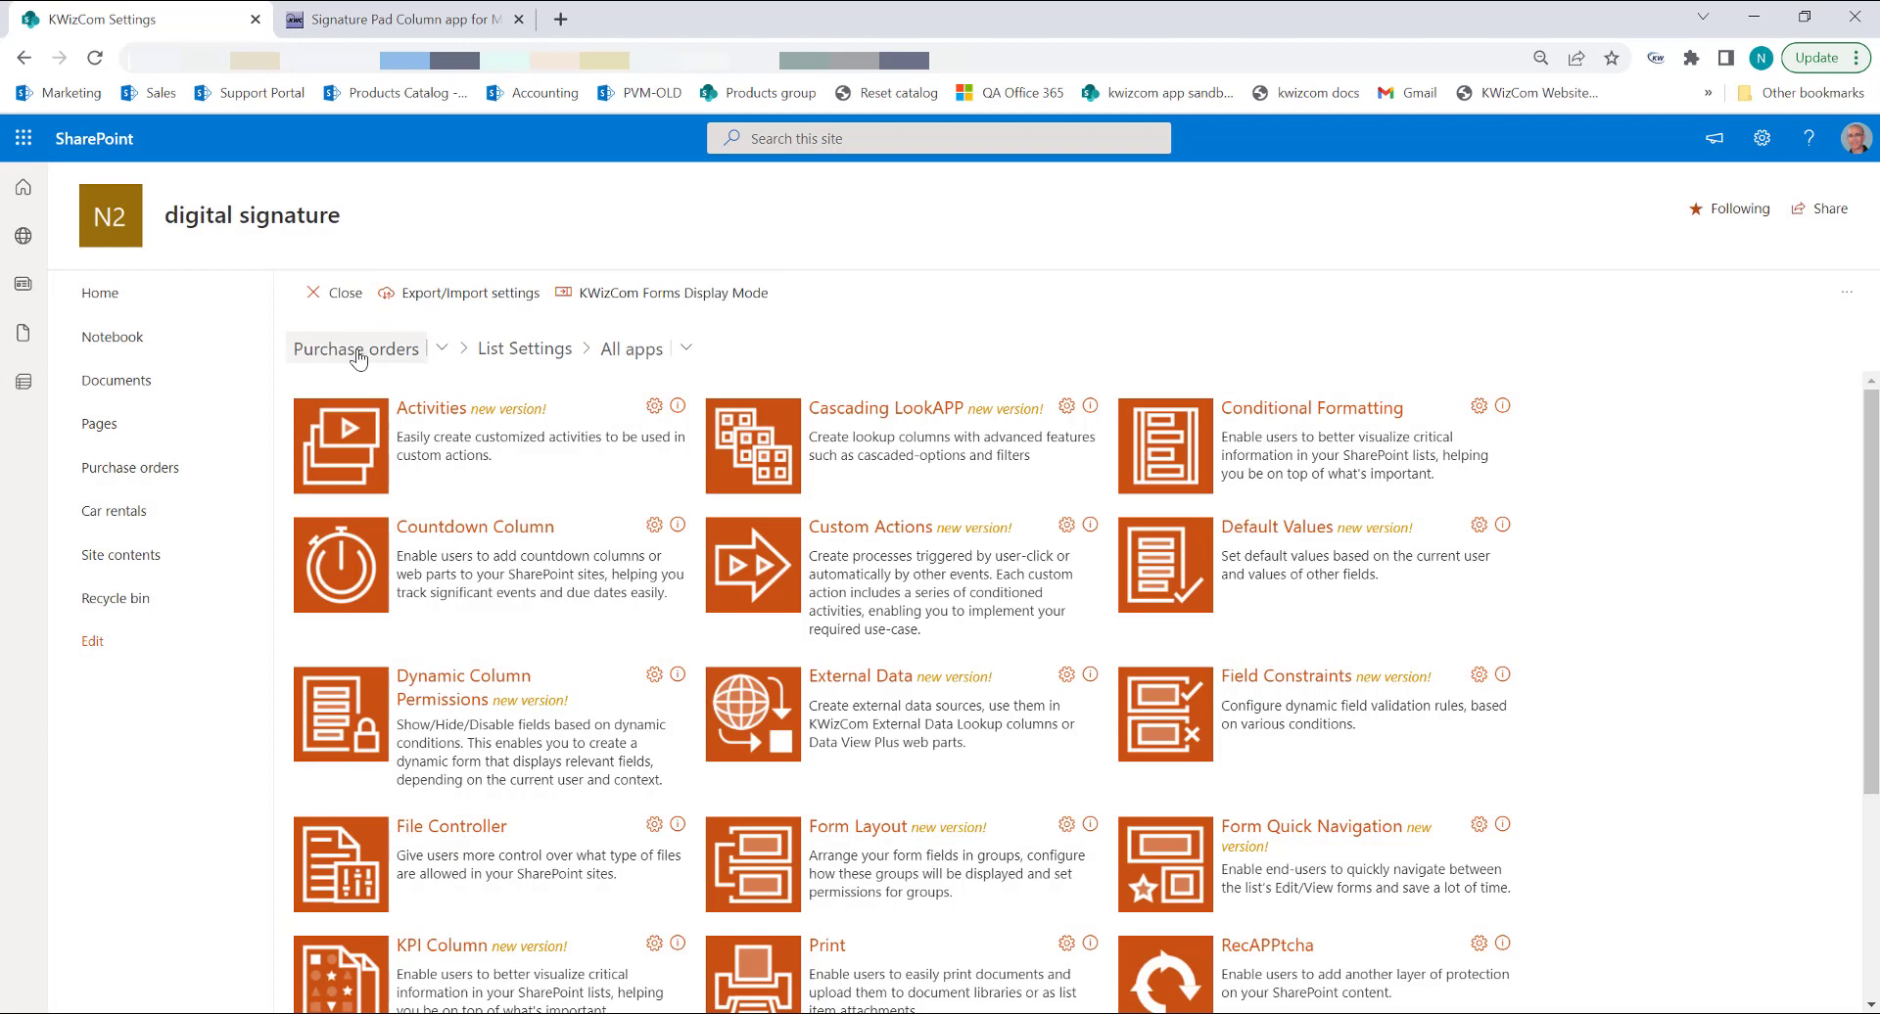
# - Open the list's Signature Pad settings and define a new column named "Approver signature"
pyautogui.scroll(-3, 910, 495)
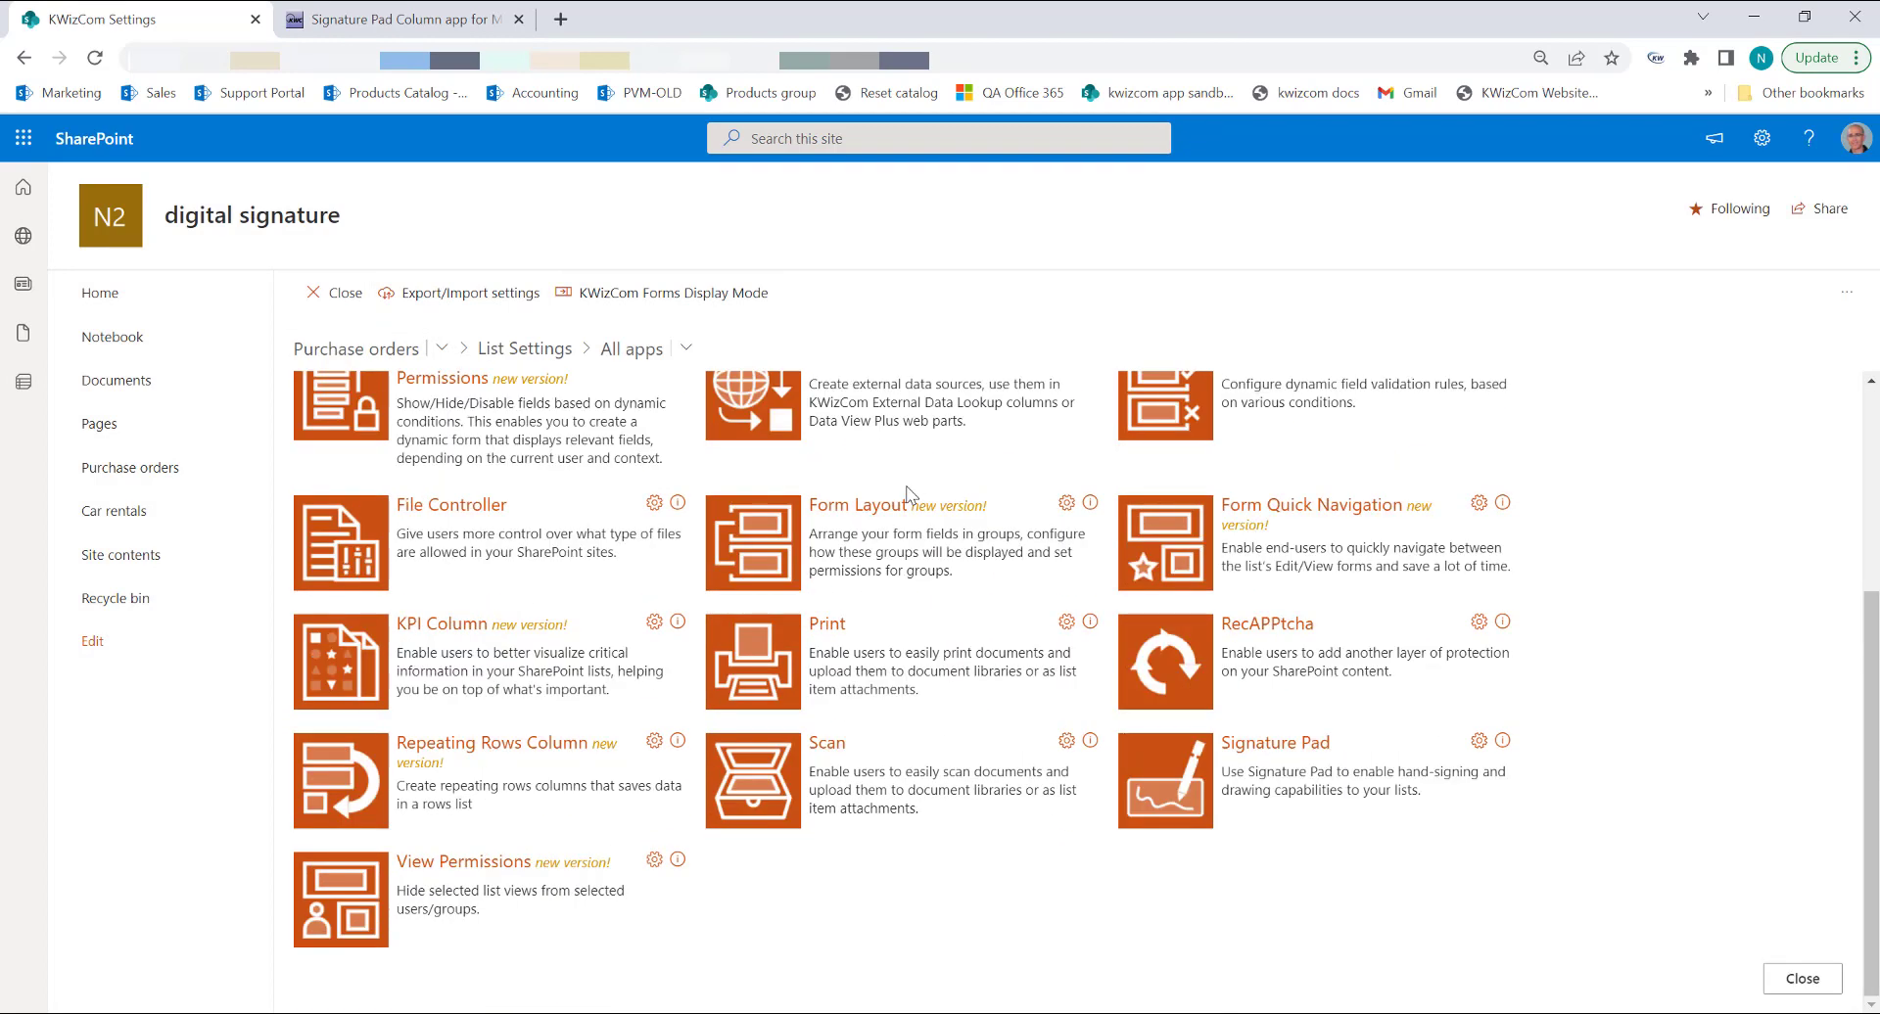
pyautogui.click(1165, 776)
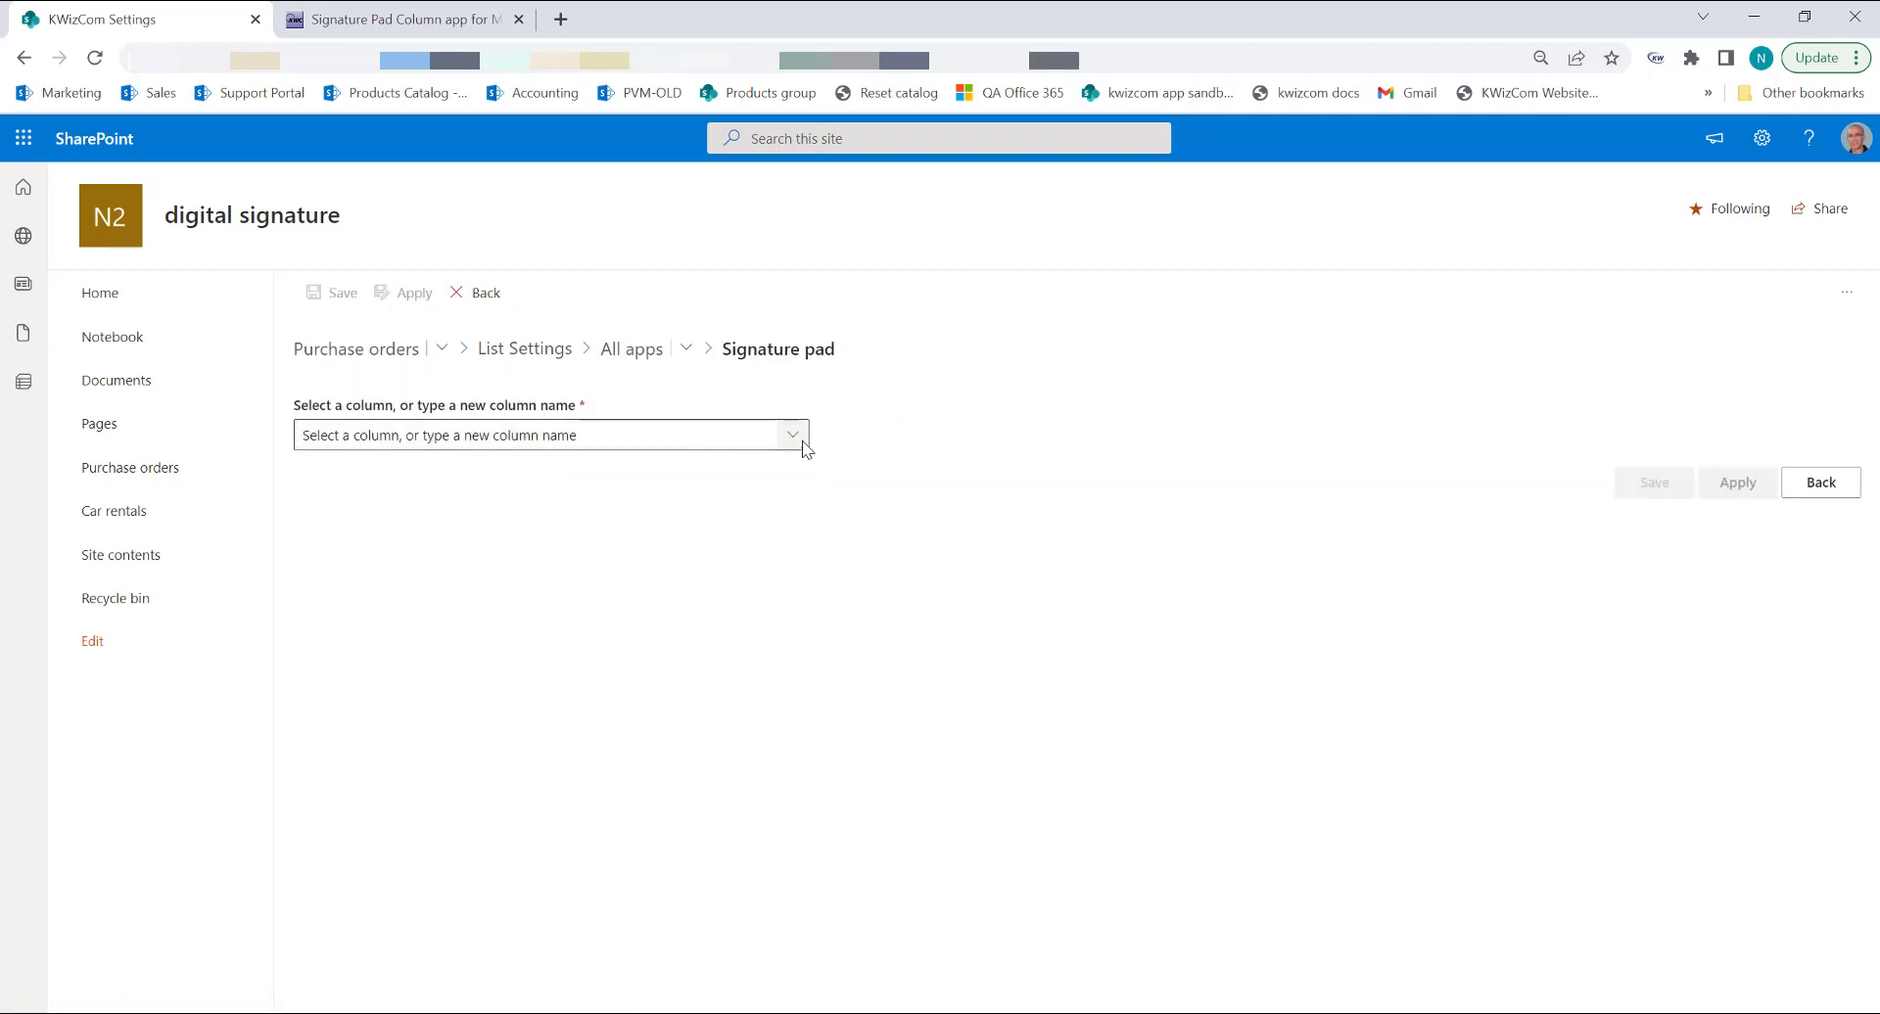
pyautogui.click(650, 433)
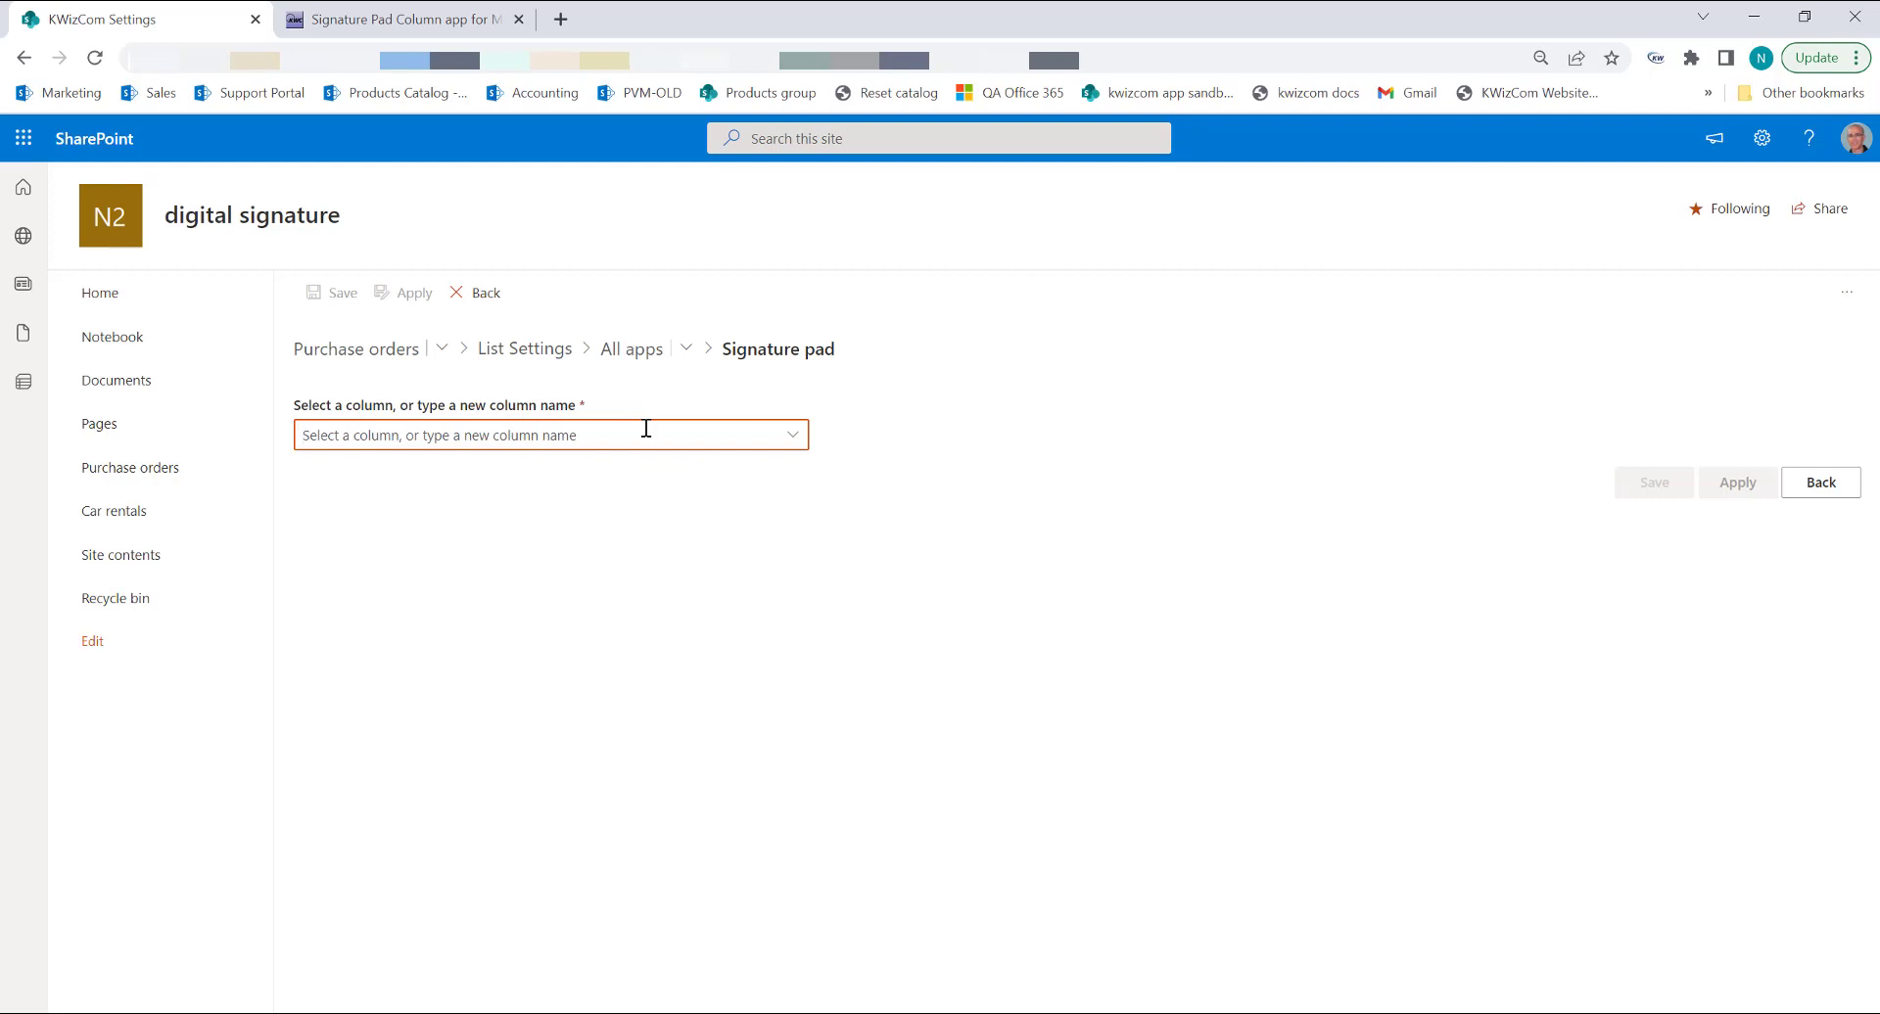
pyautogui.write('Approver')
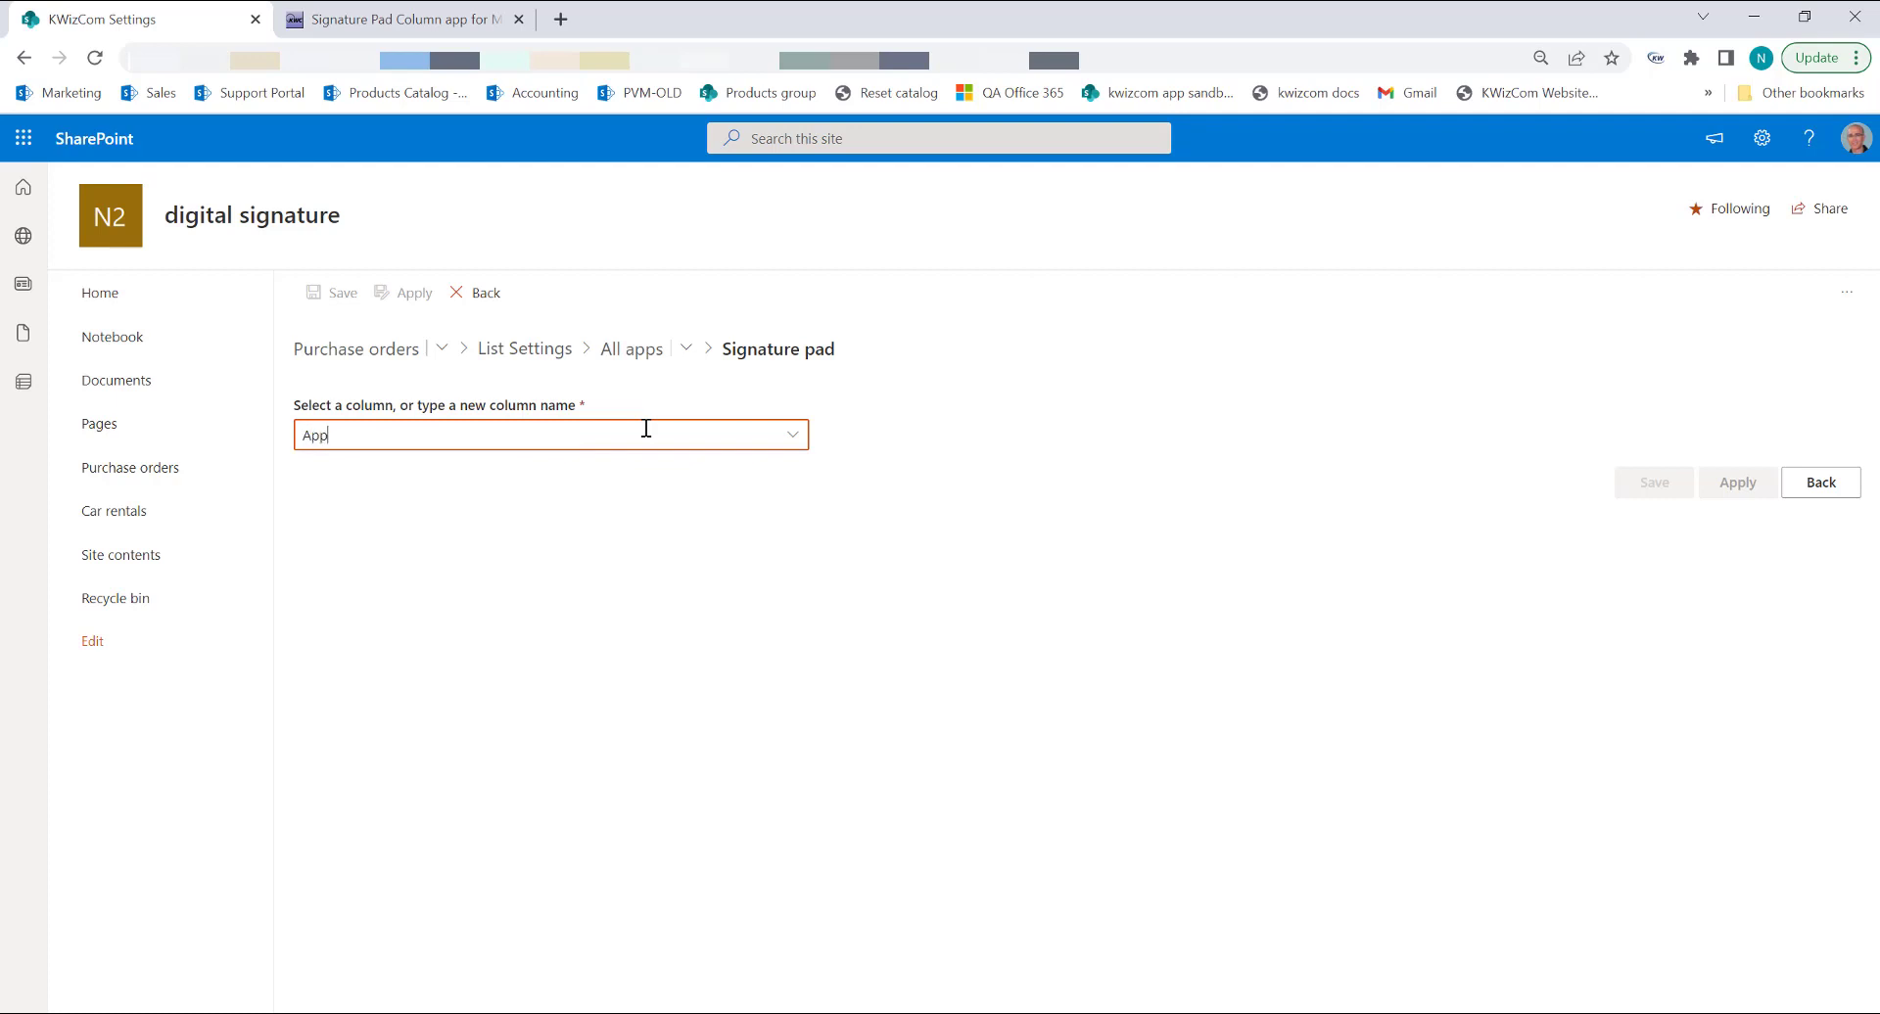
pyautogui.write(' signature')
pyautogui.press('Return')
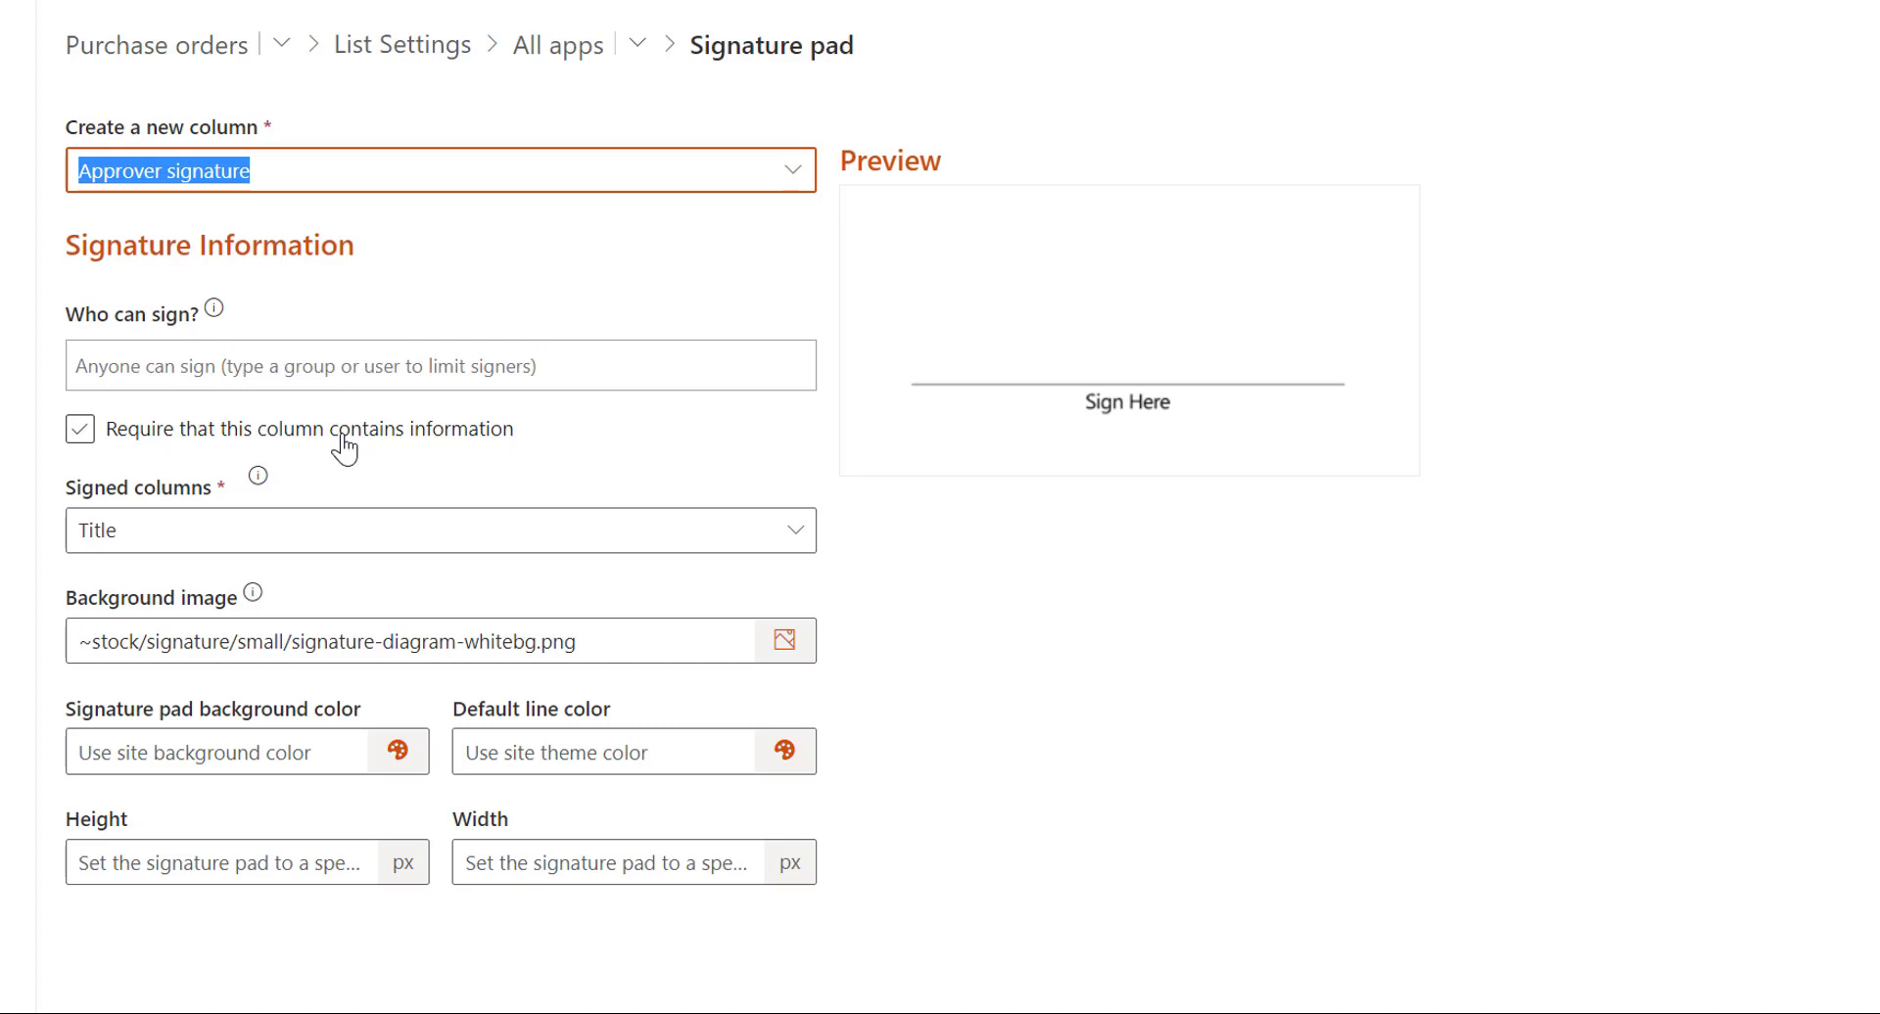
# - Make the signature column optional and add Price and Product to its signed columns alongside Title
pyautogui.click(77, 441)
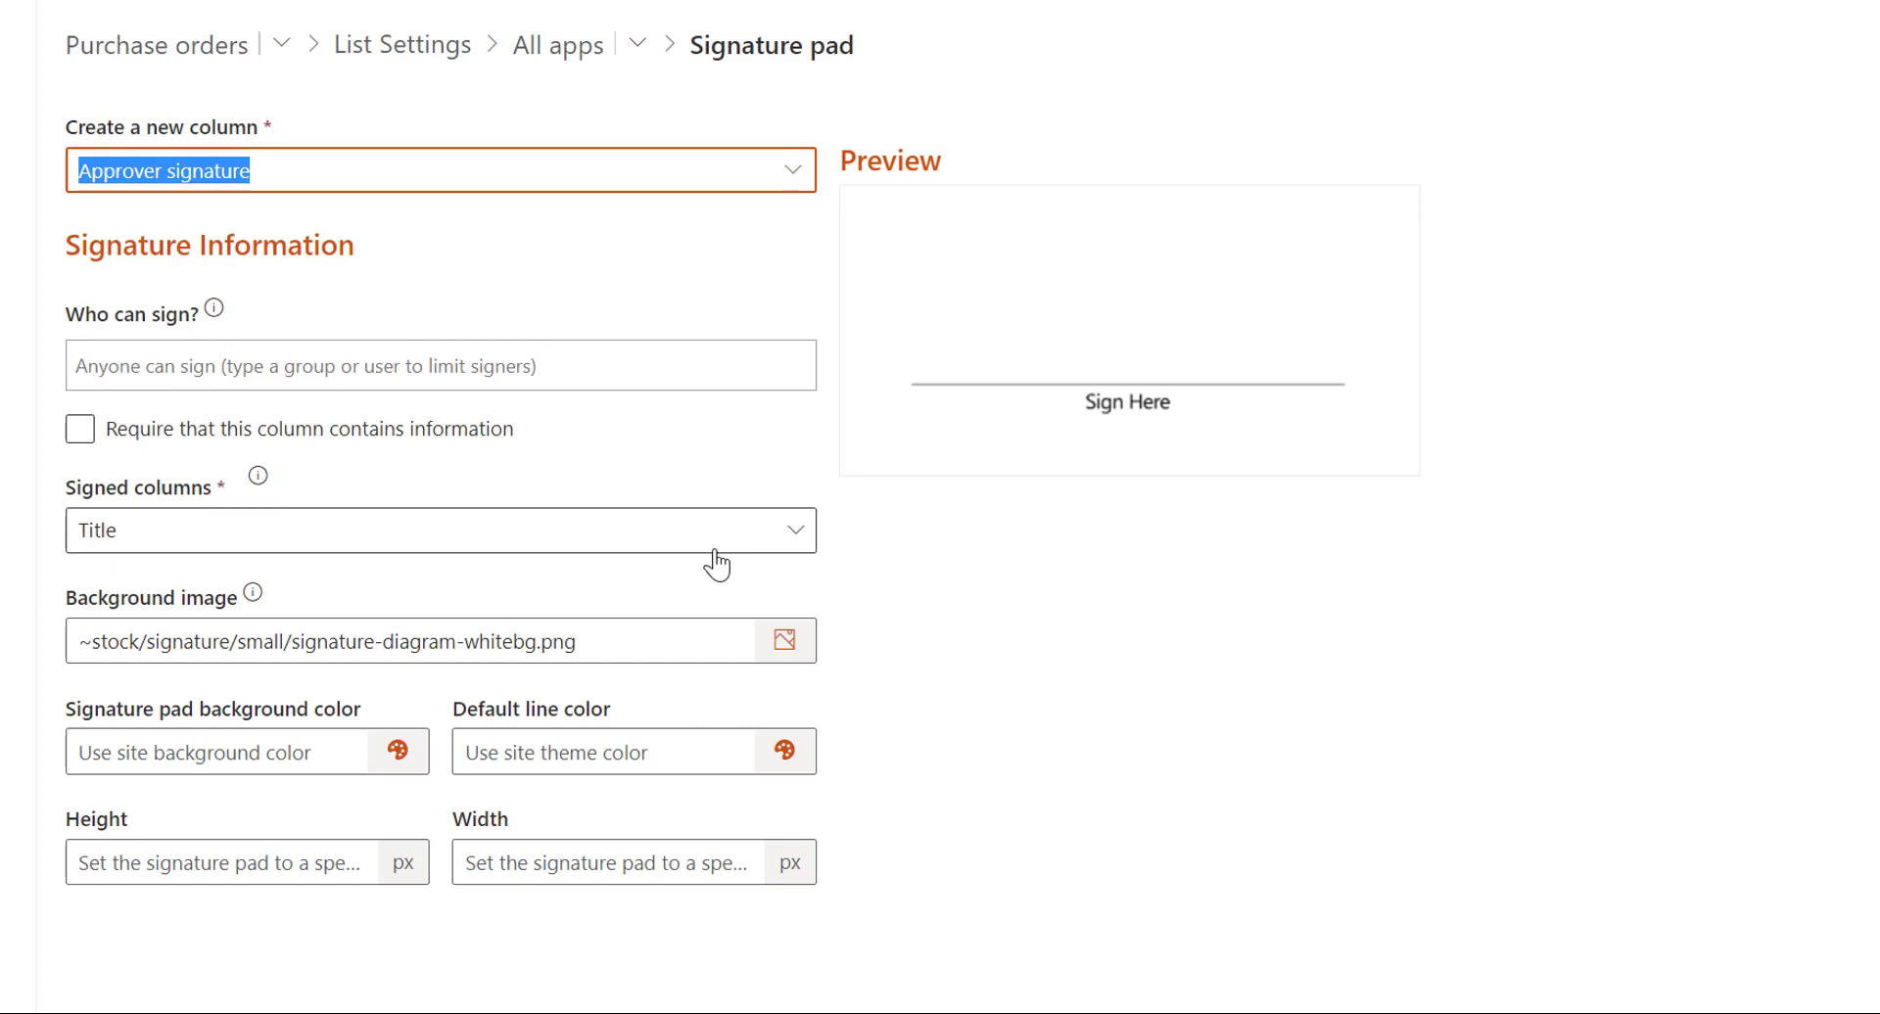
pyautogui.click(796, 534)
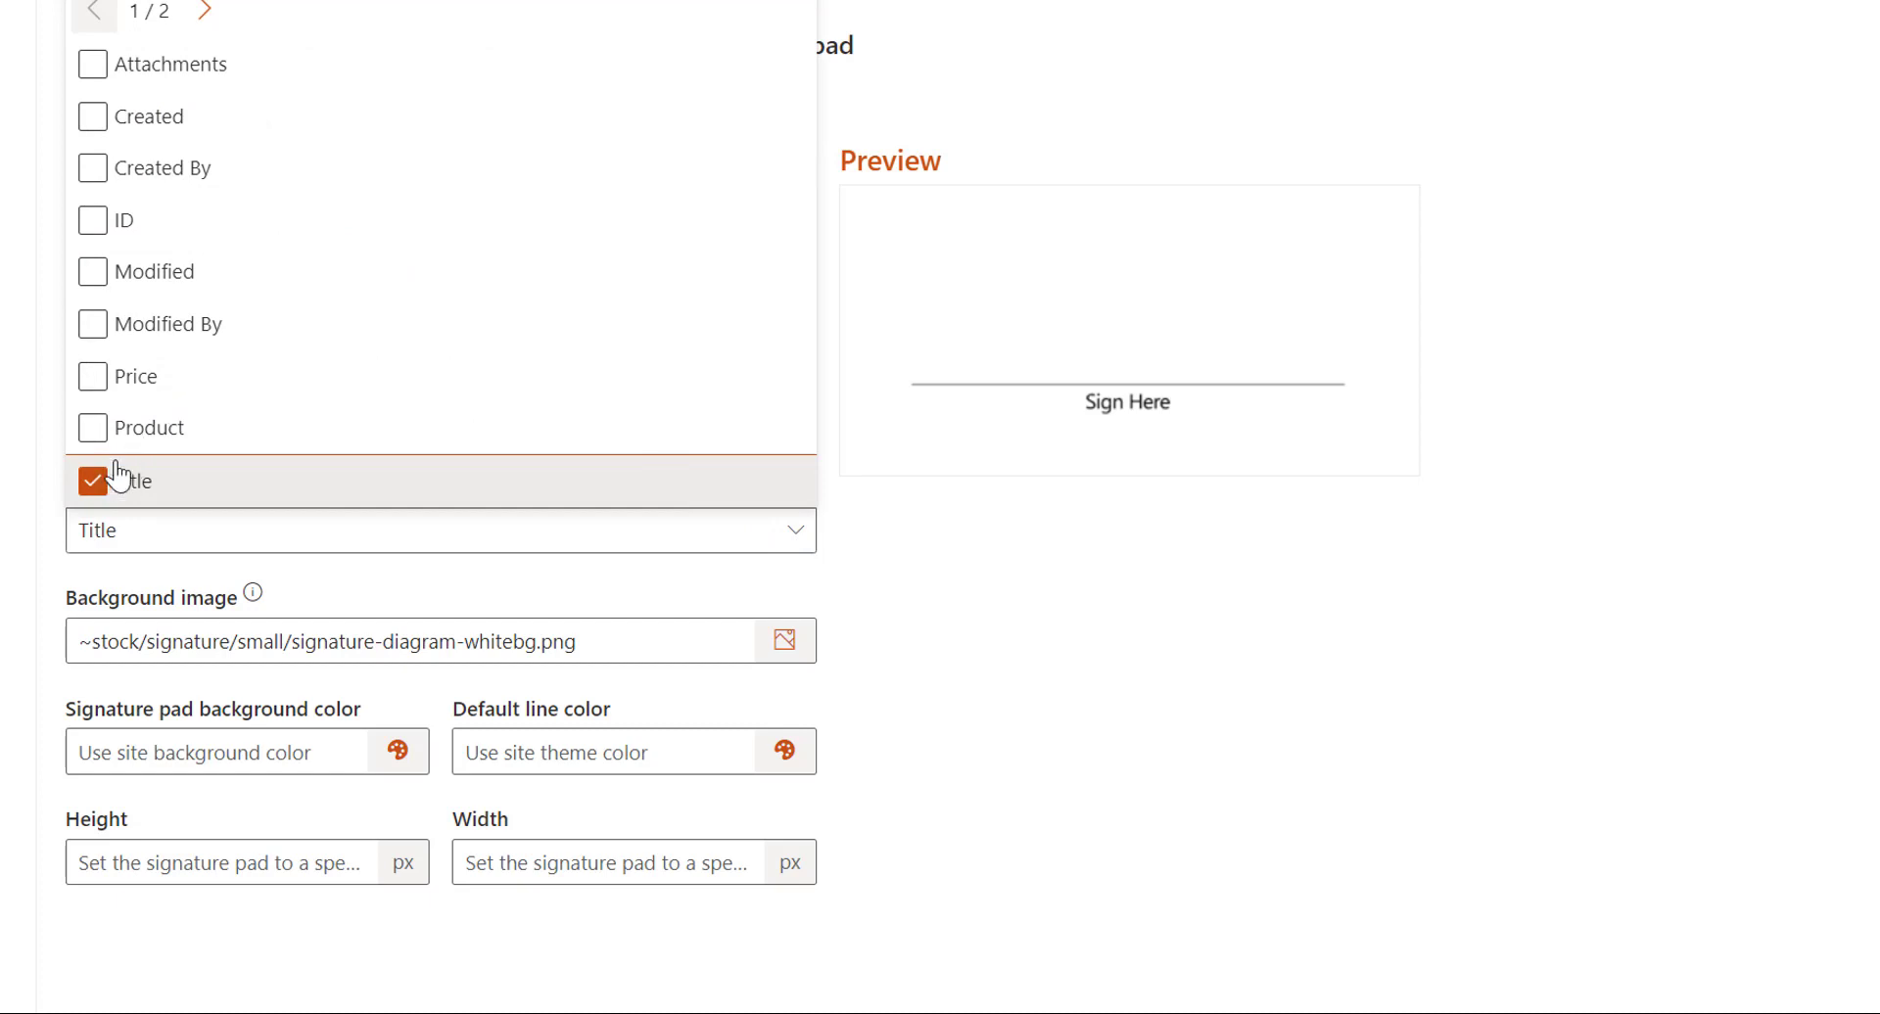
pyautogui.click(116, 382)
pyautogui.click(94, 427)
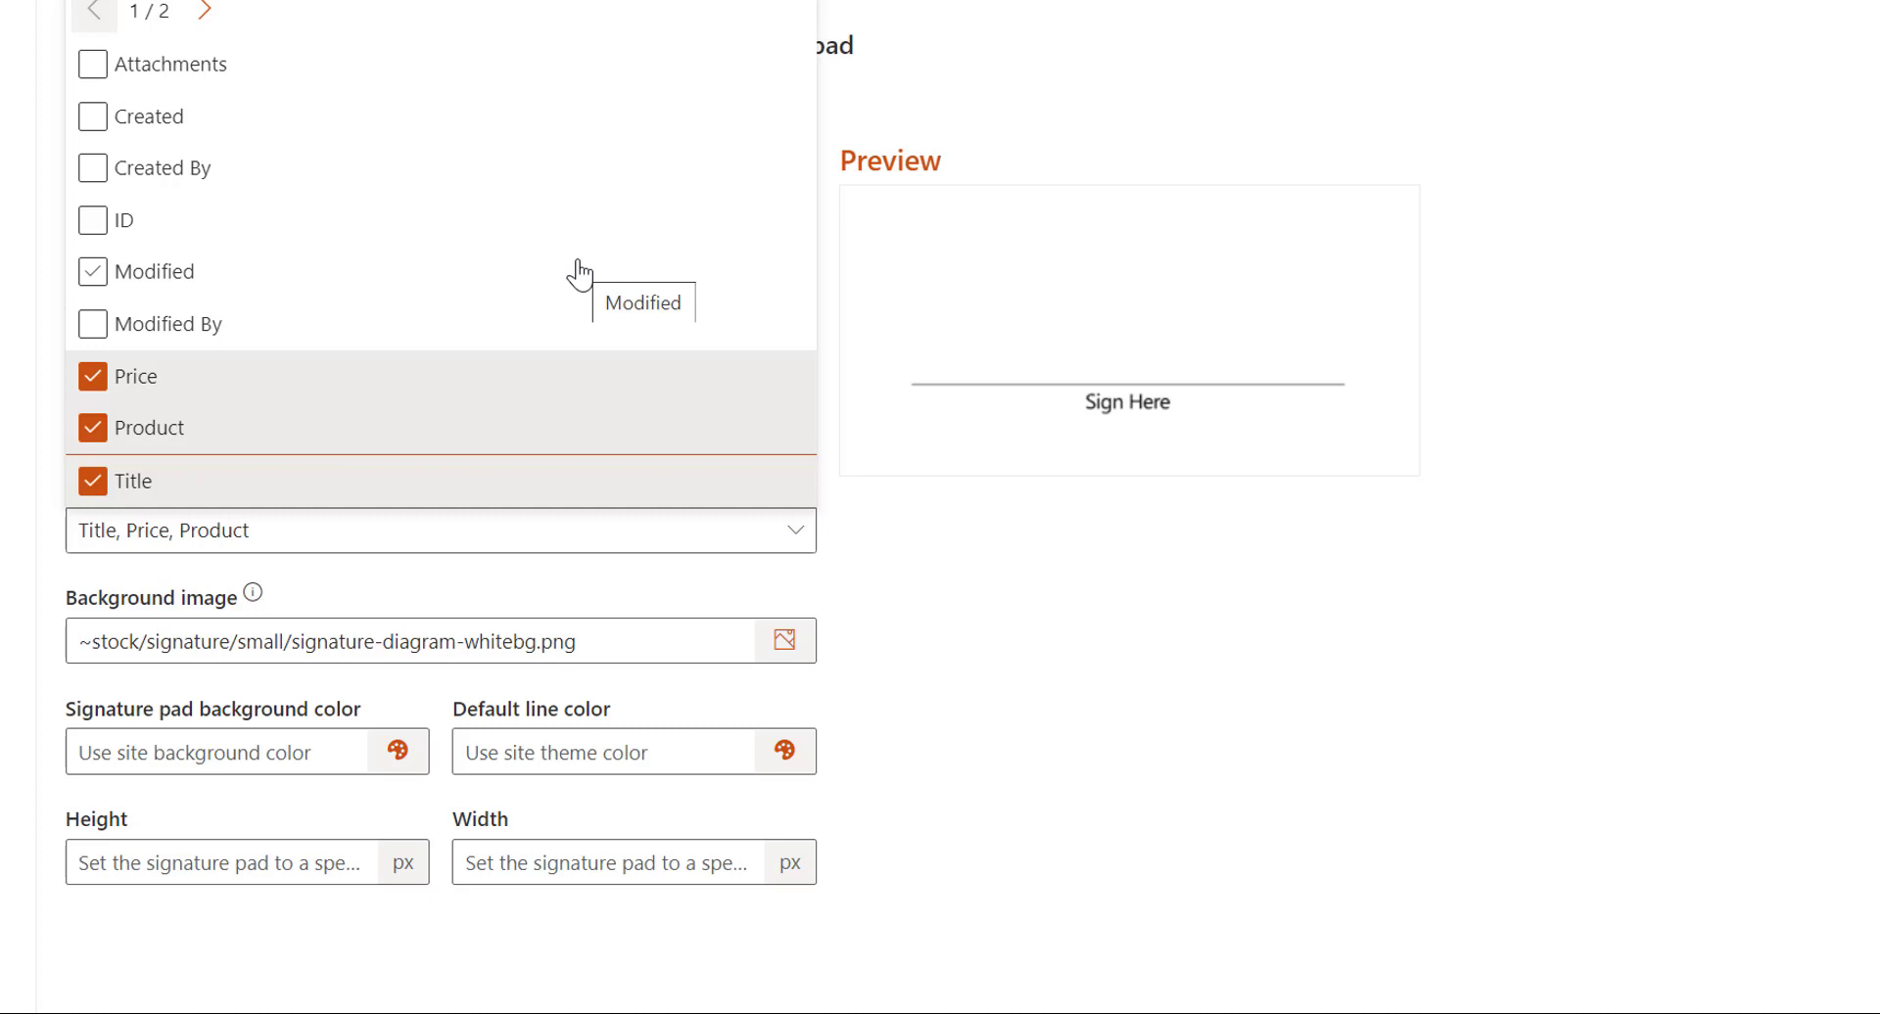
pyautogui.click(1071, 654)
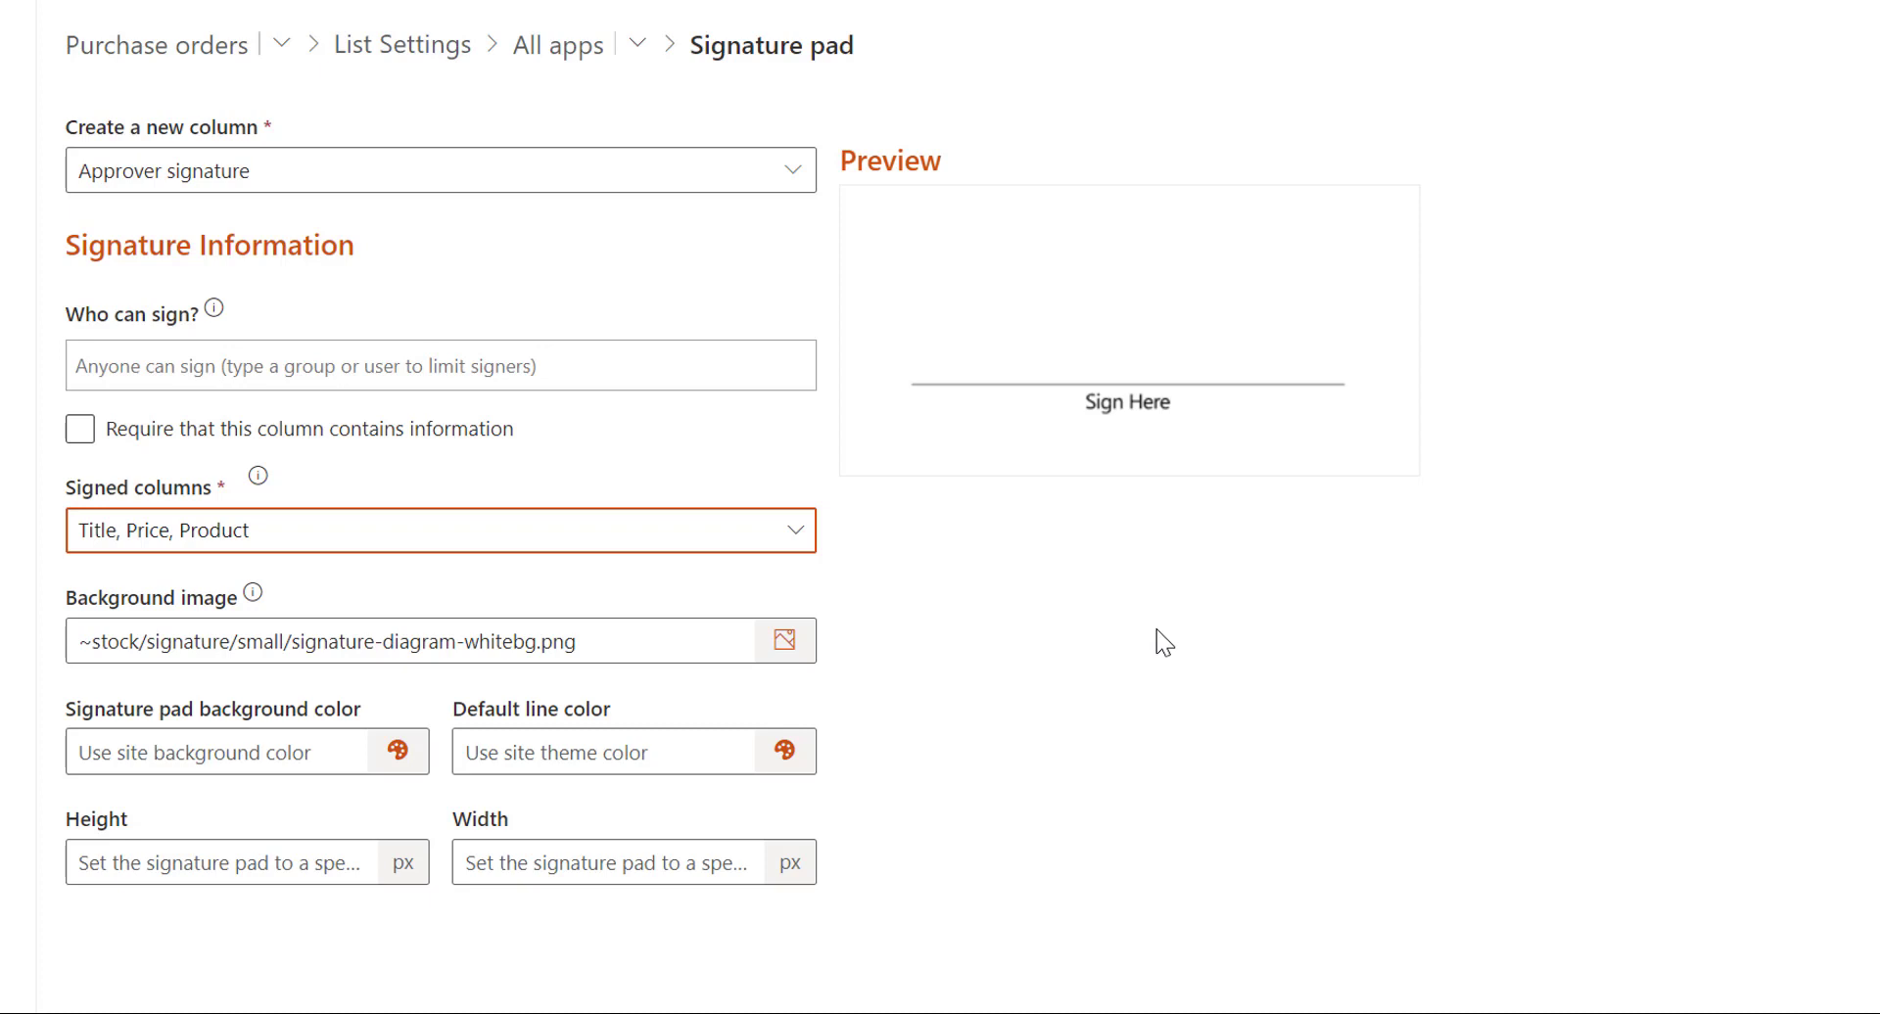
# - Set the signature pad's background image to the stock picture "Car, small"
pyautogui.click(782, 643)
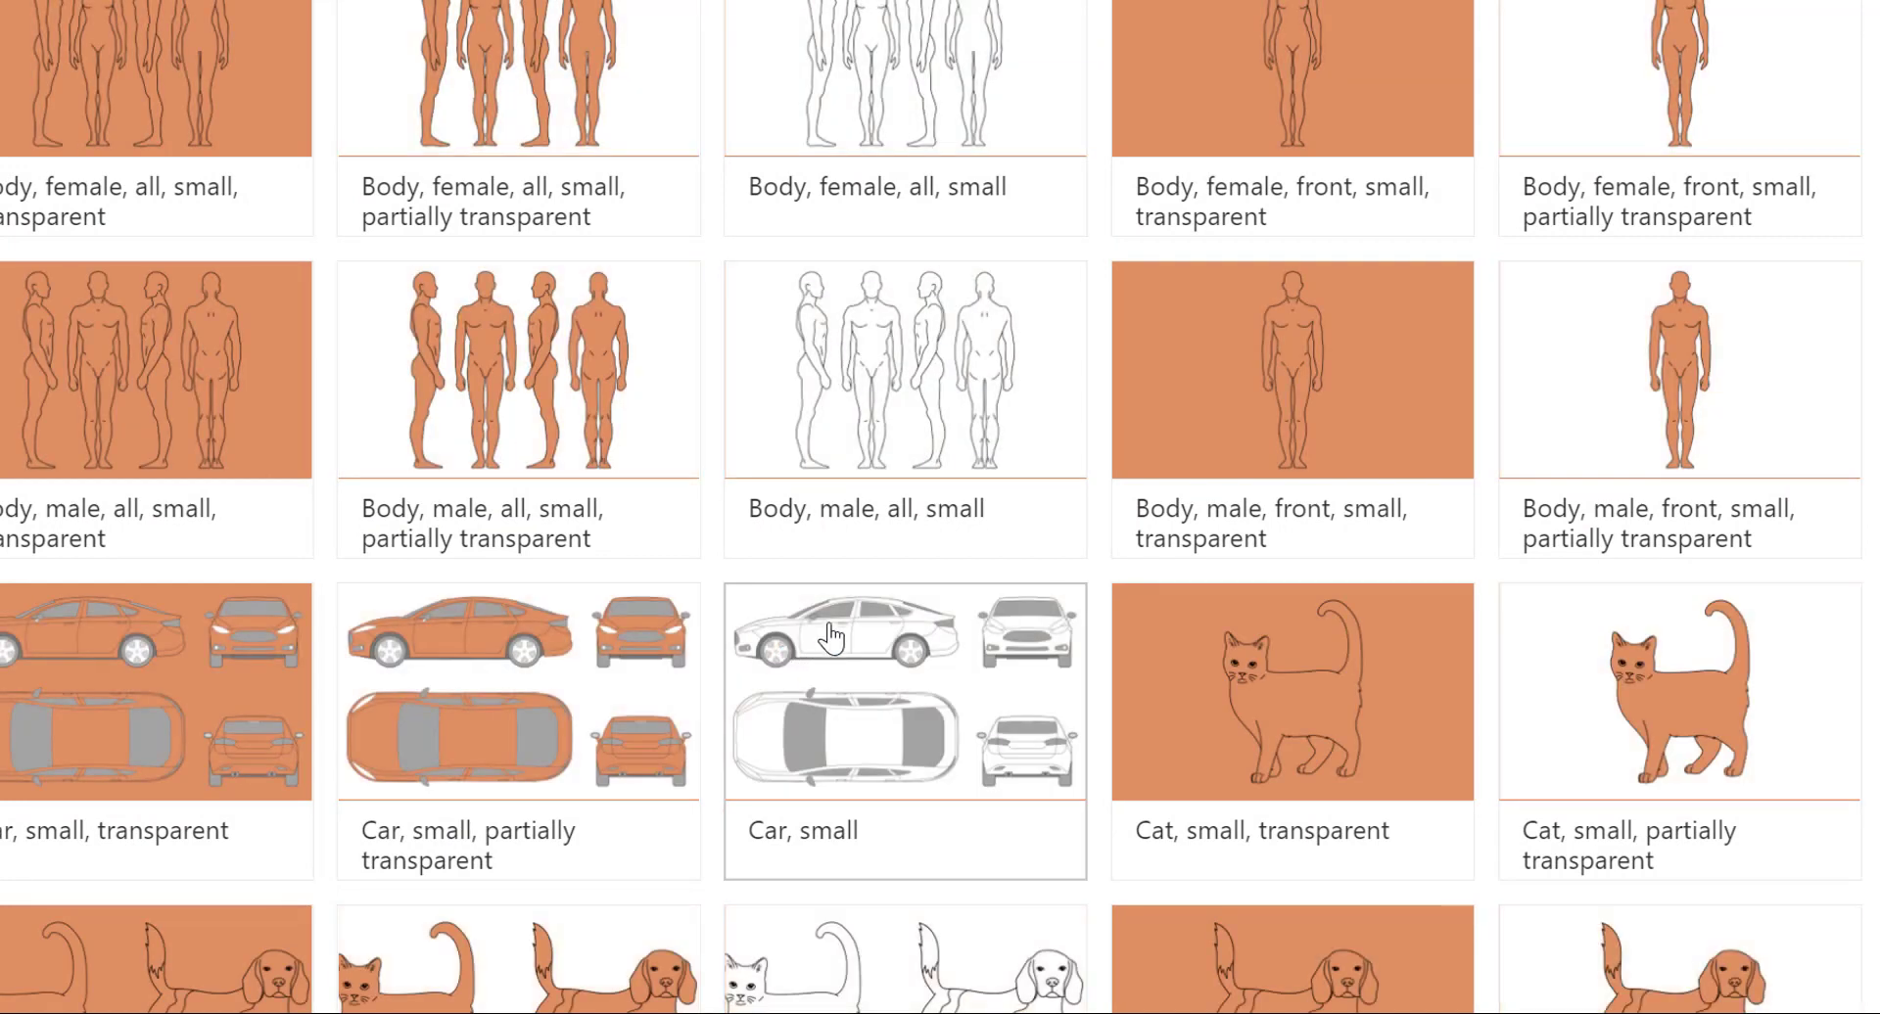
pyautogui.scroll(-2, 831, 636)
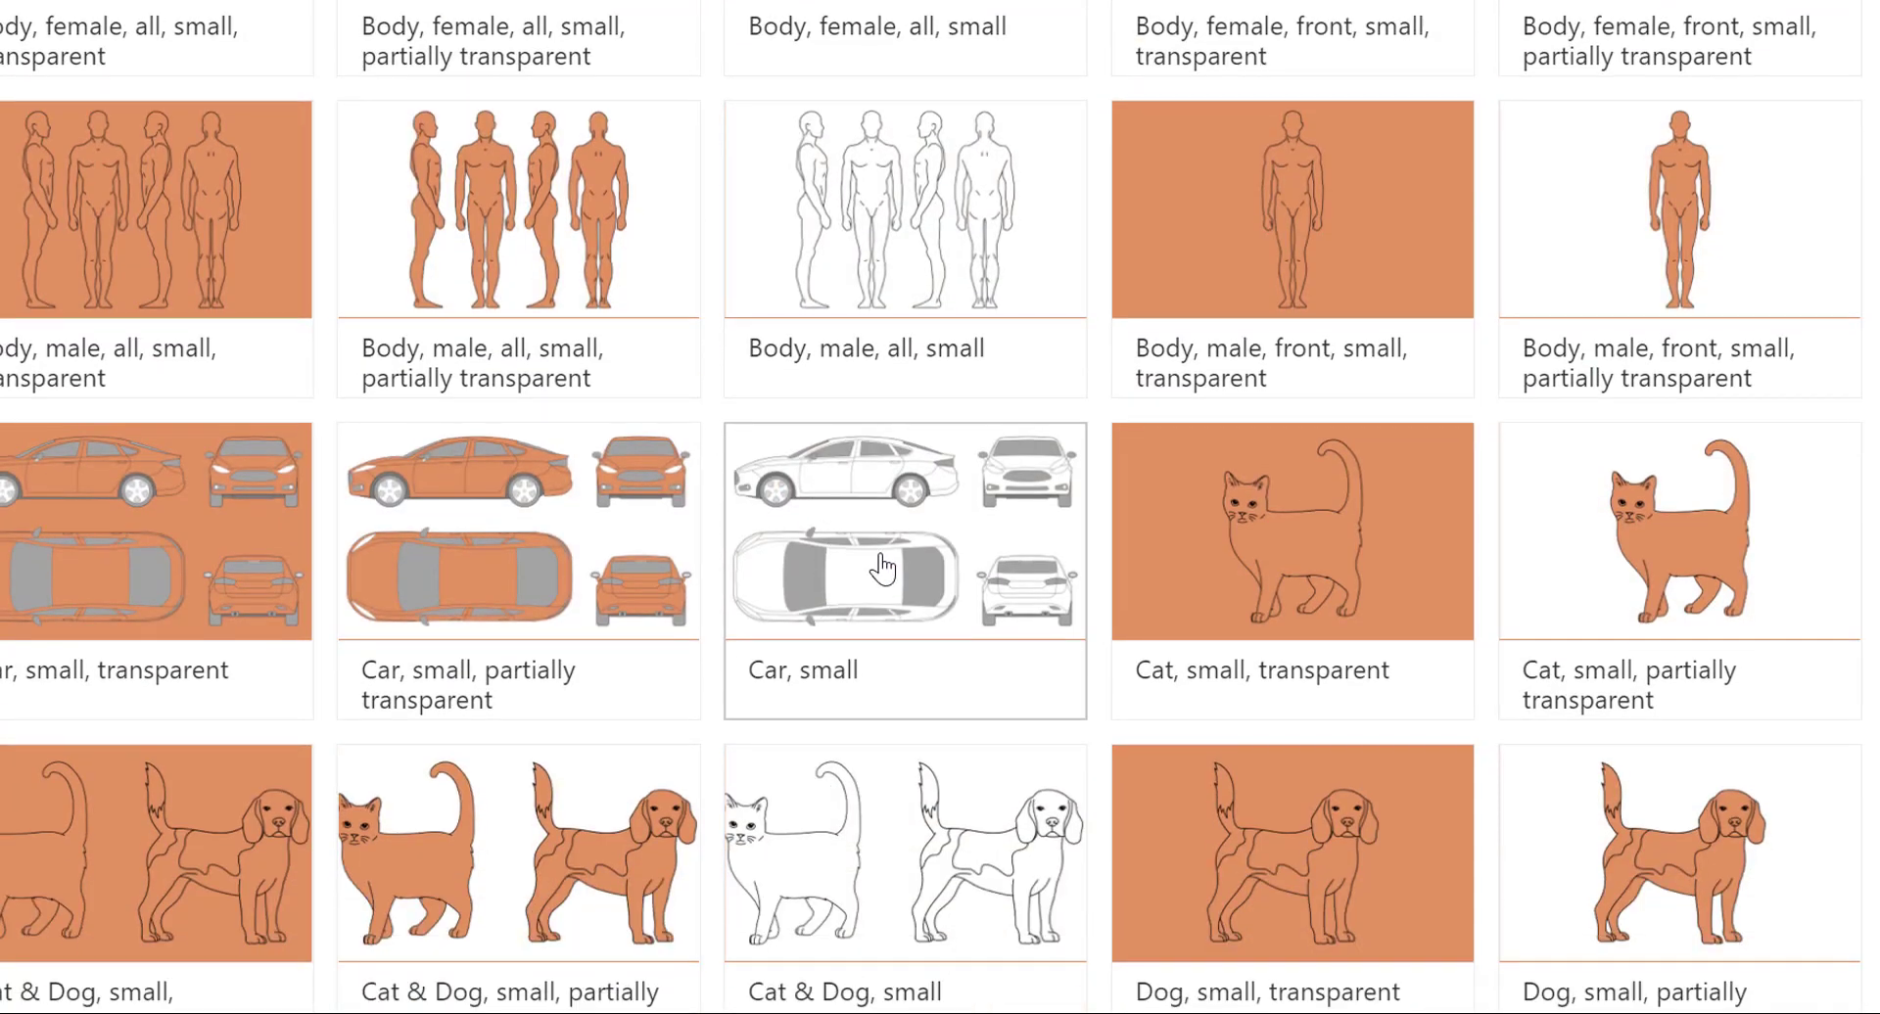
pyautogui.click(882, 568)
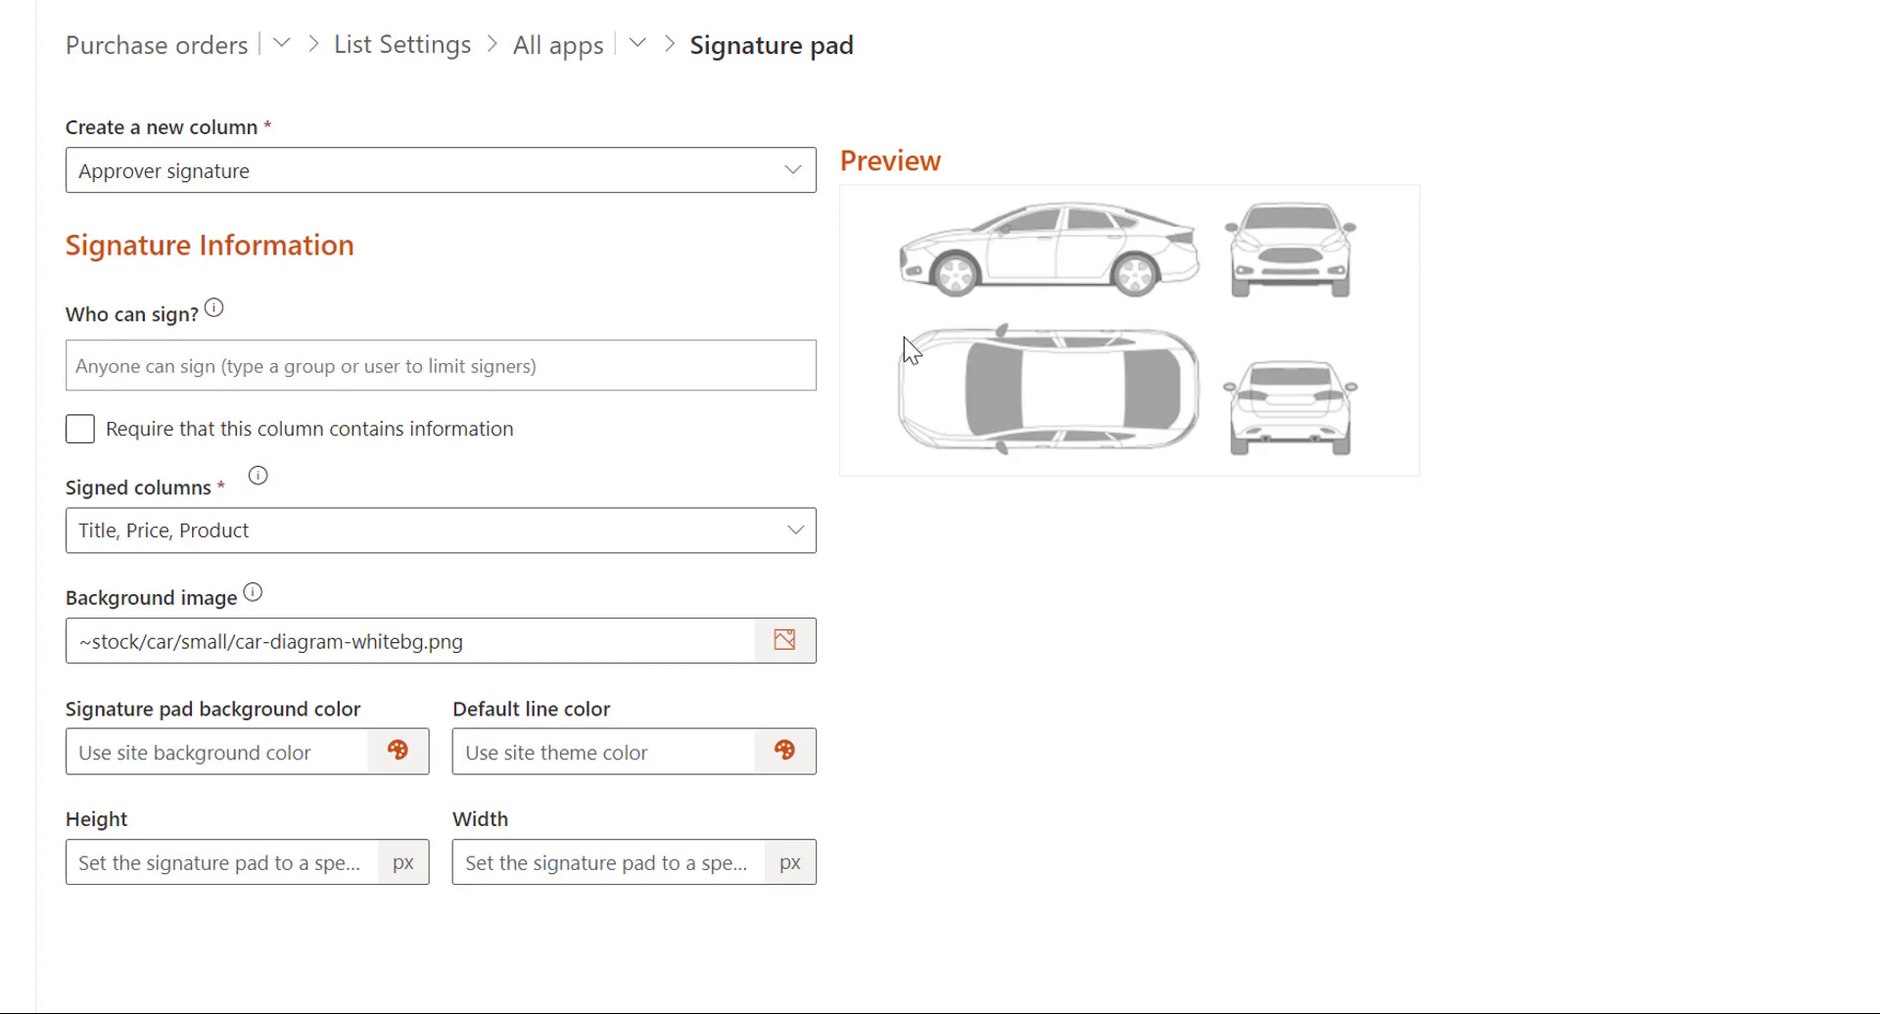
# - Set the background image to the stock picture "Signature line, small" and save the Approver signature column
pyautogui.click(786, 640)
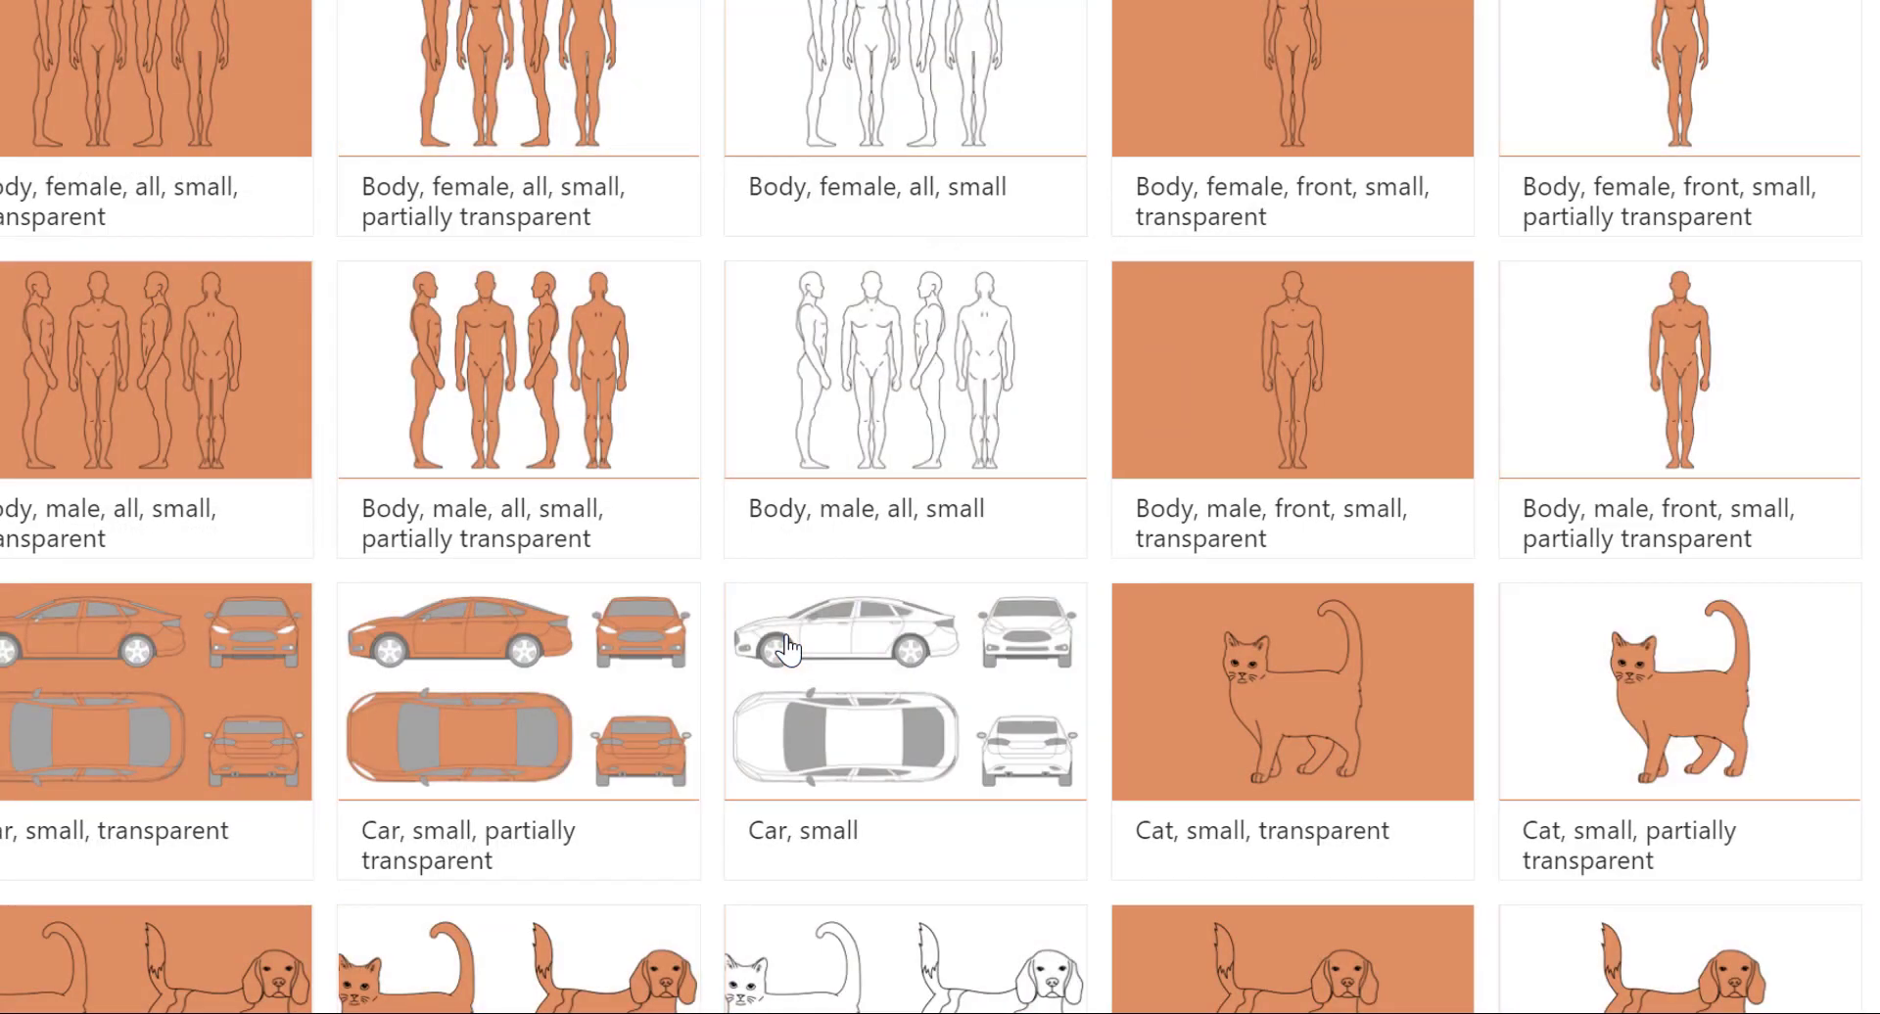
pyautogui.scroll(-3, 783, 449)
pyautogui.scroll(-3, 784, 448)
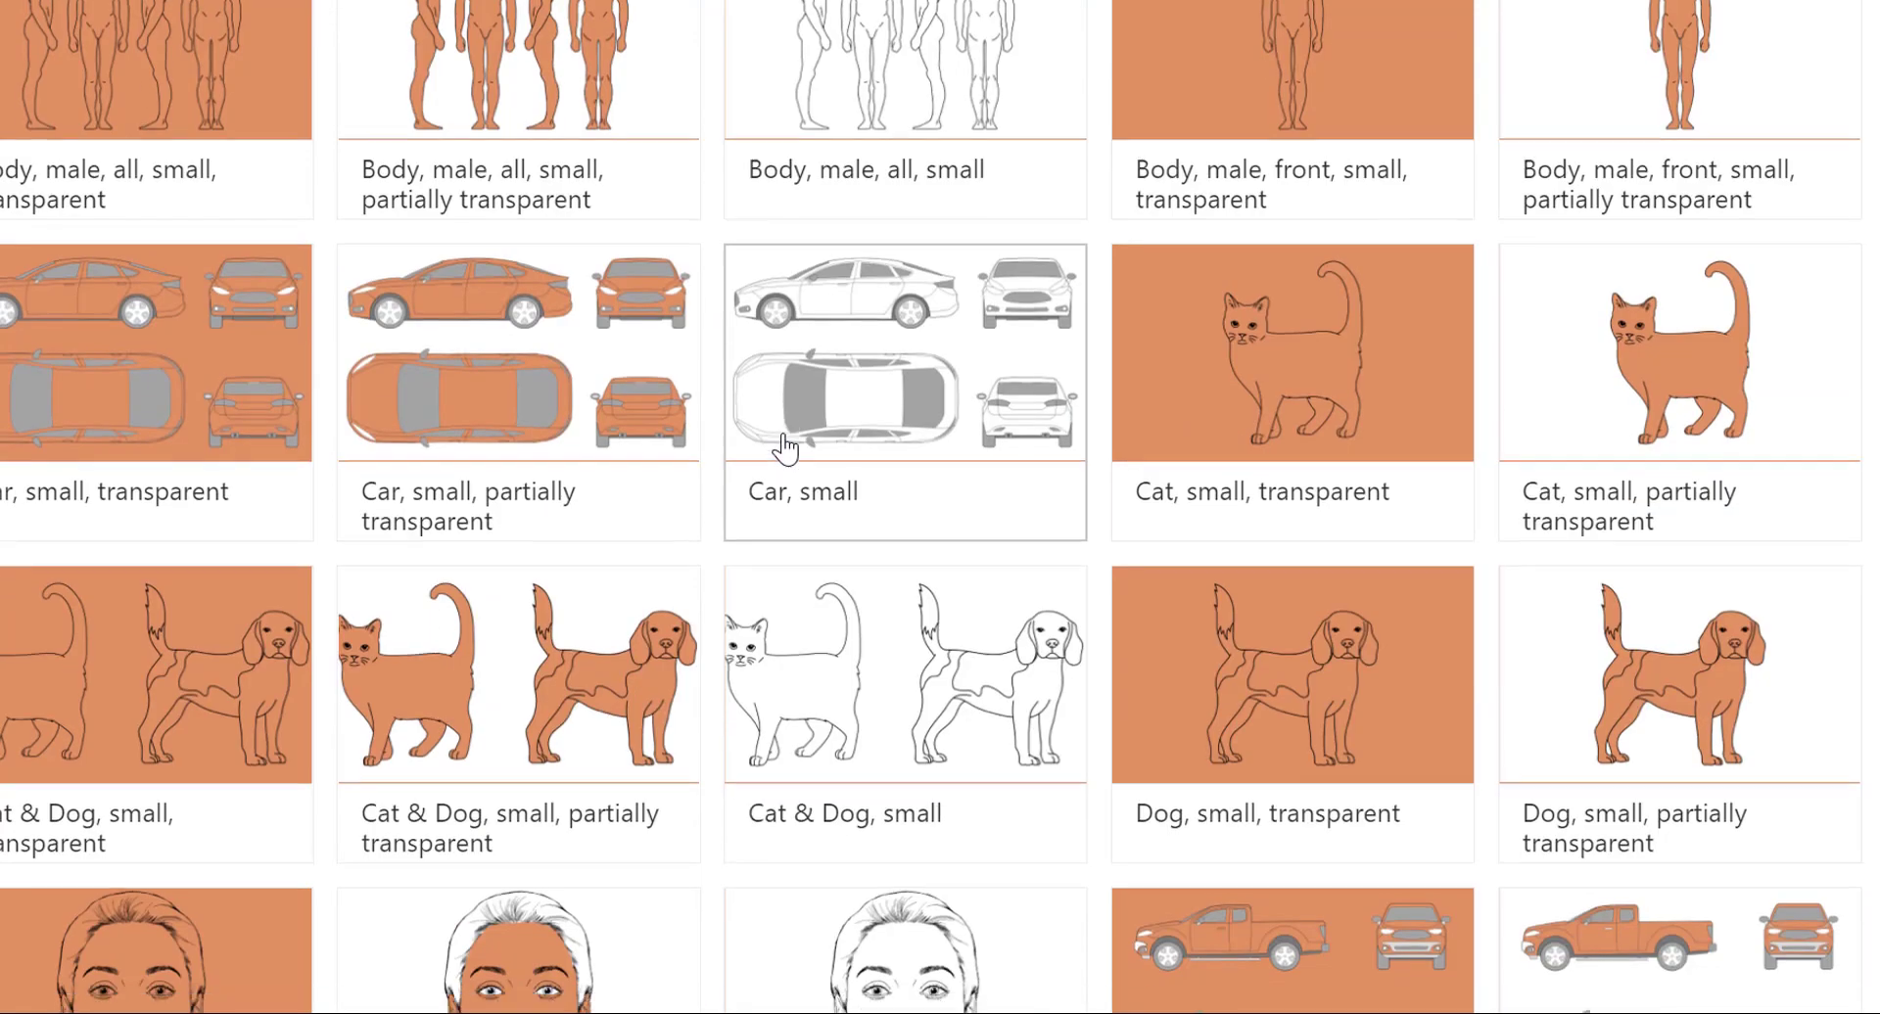
pyautogui.scroll(-3, 784, 448)
pyautogui.scroll(-3, 784, 448)
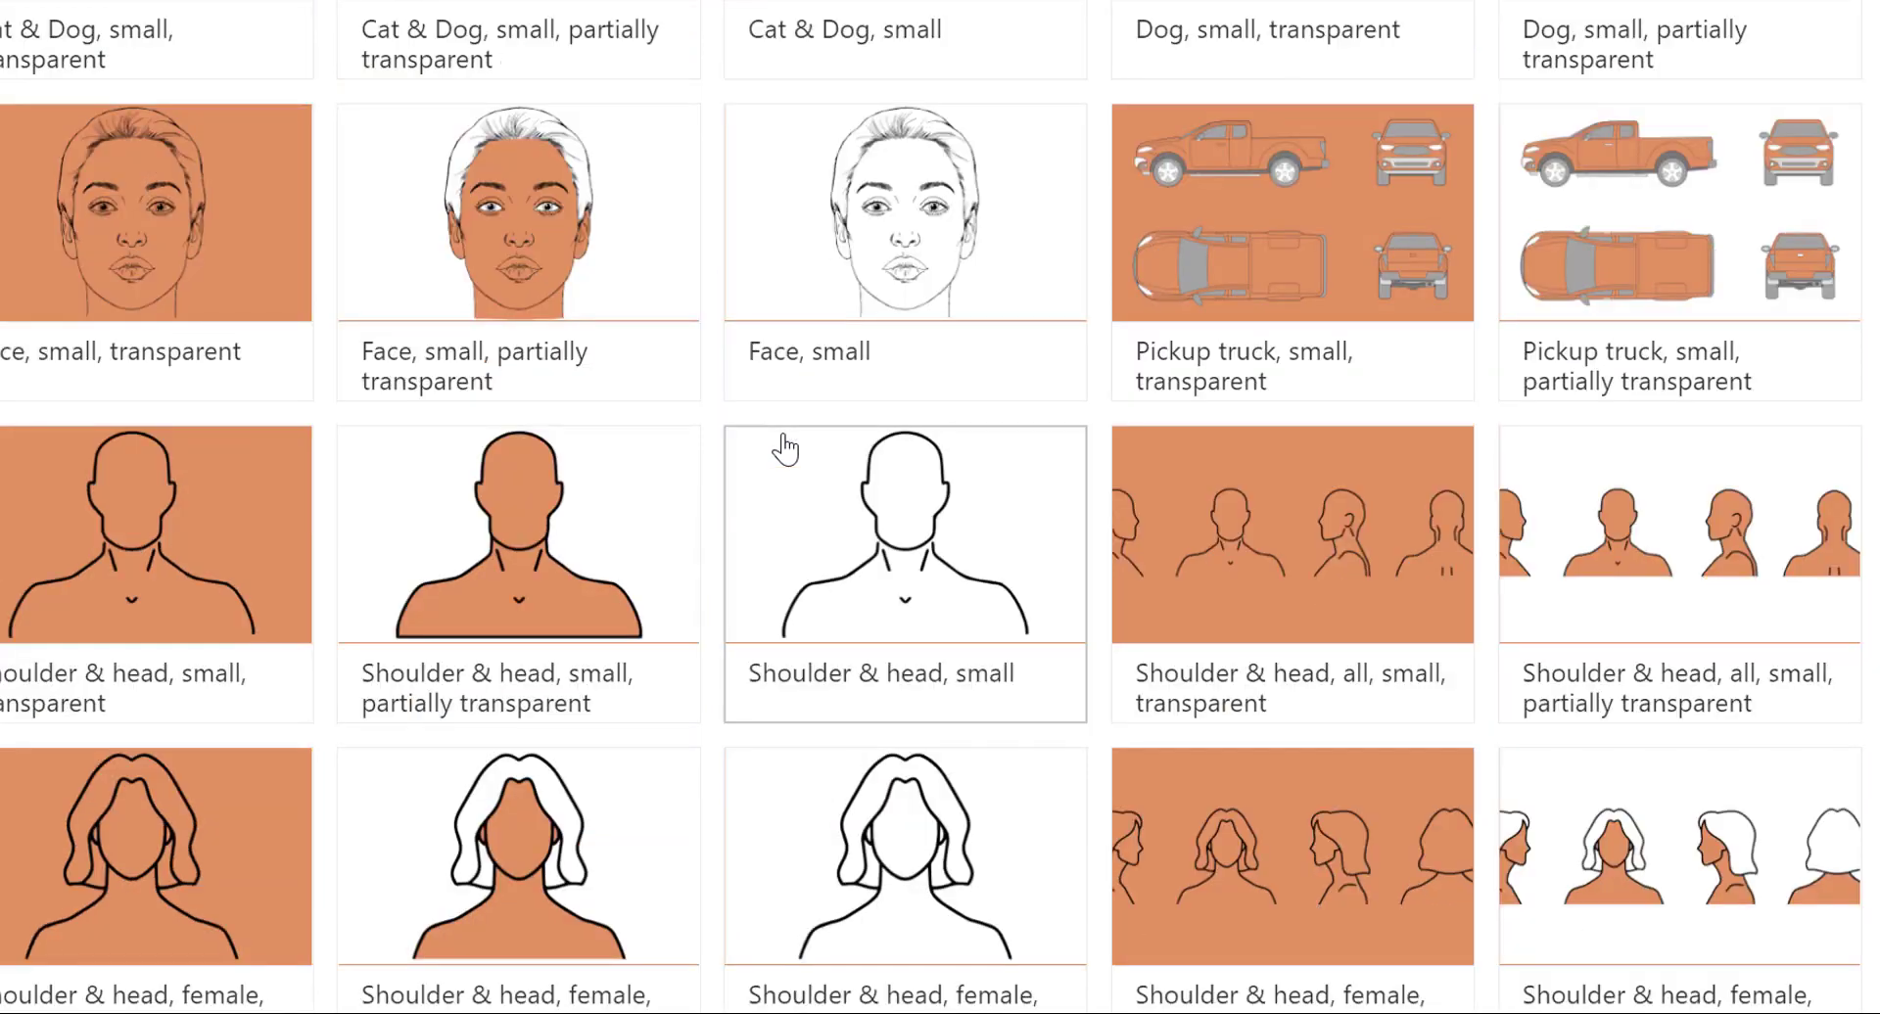
pyautogui.scroll(-3, 784, 448)
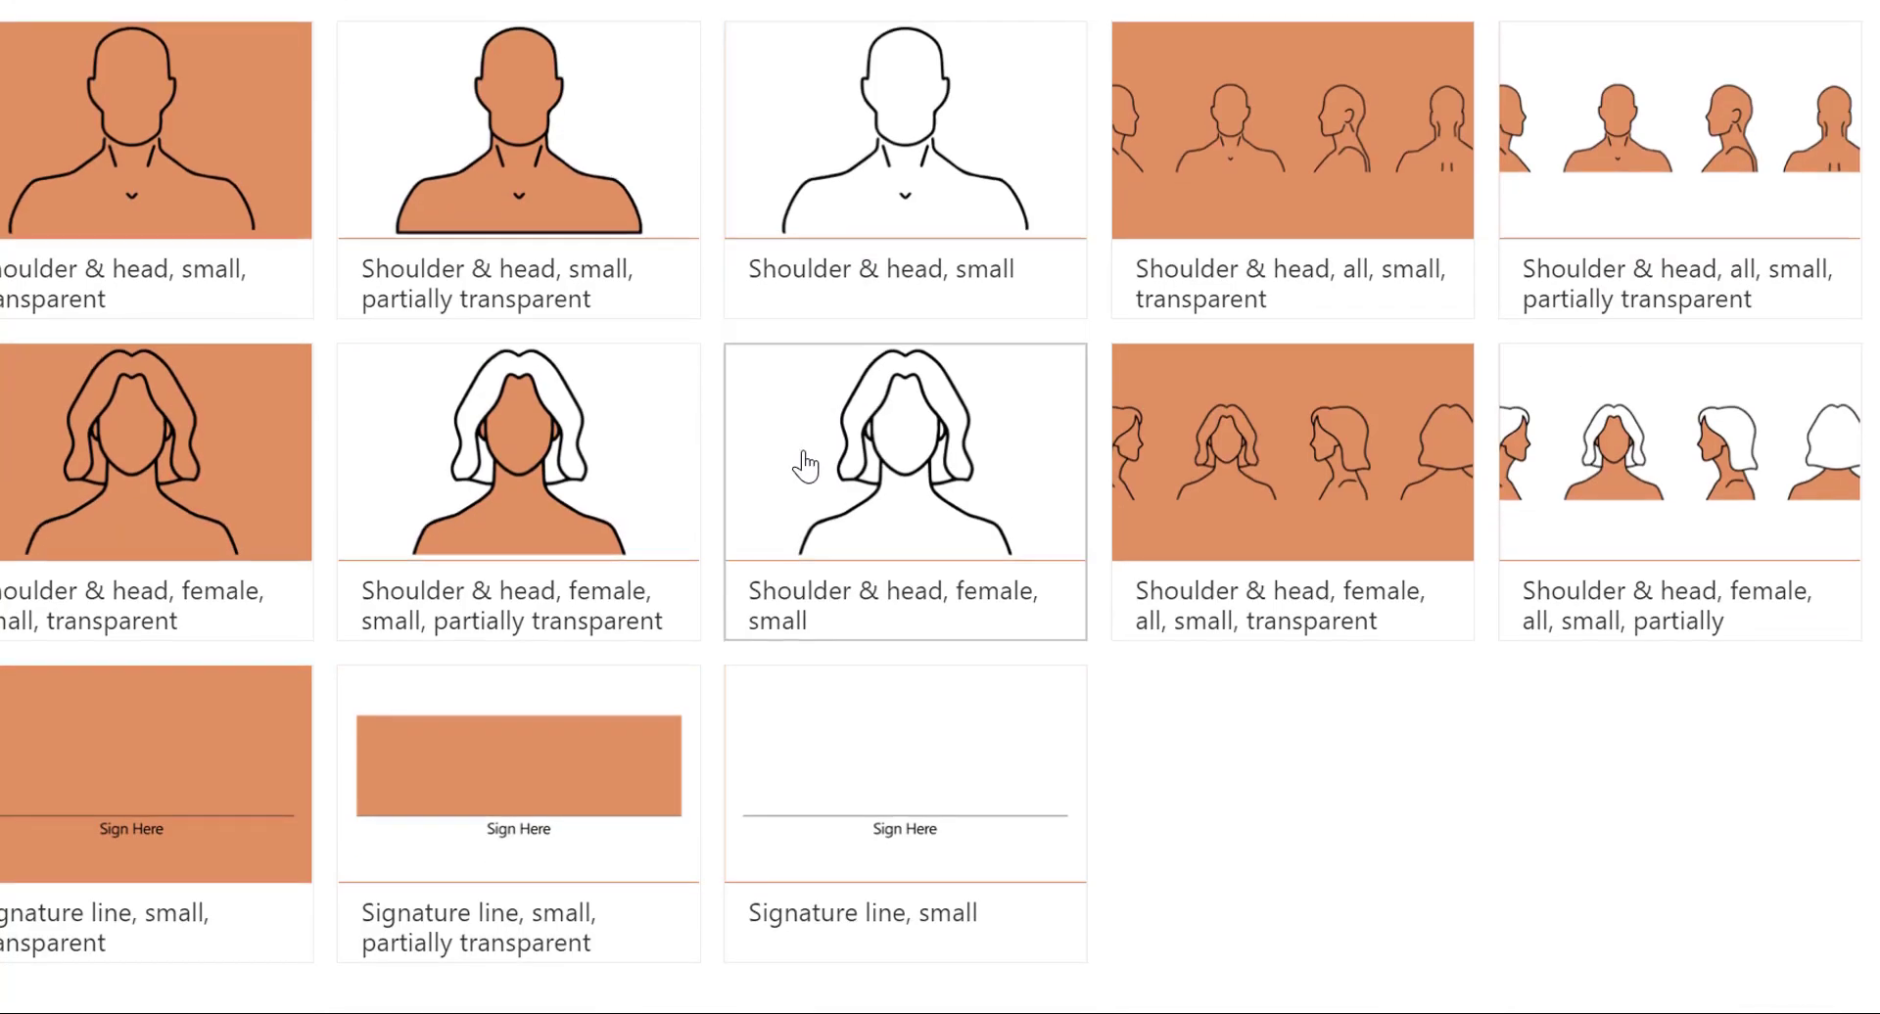
pyautogui.click(886, 781)
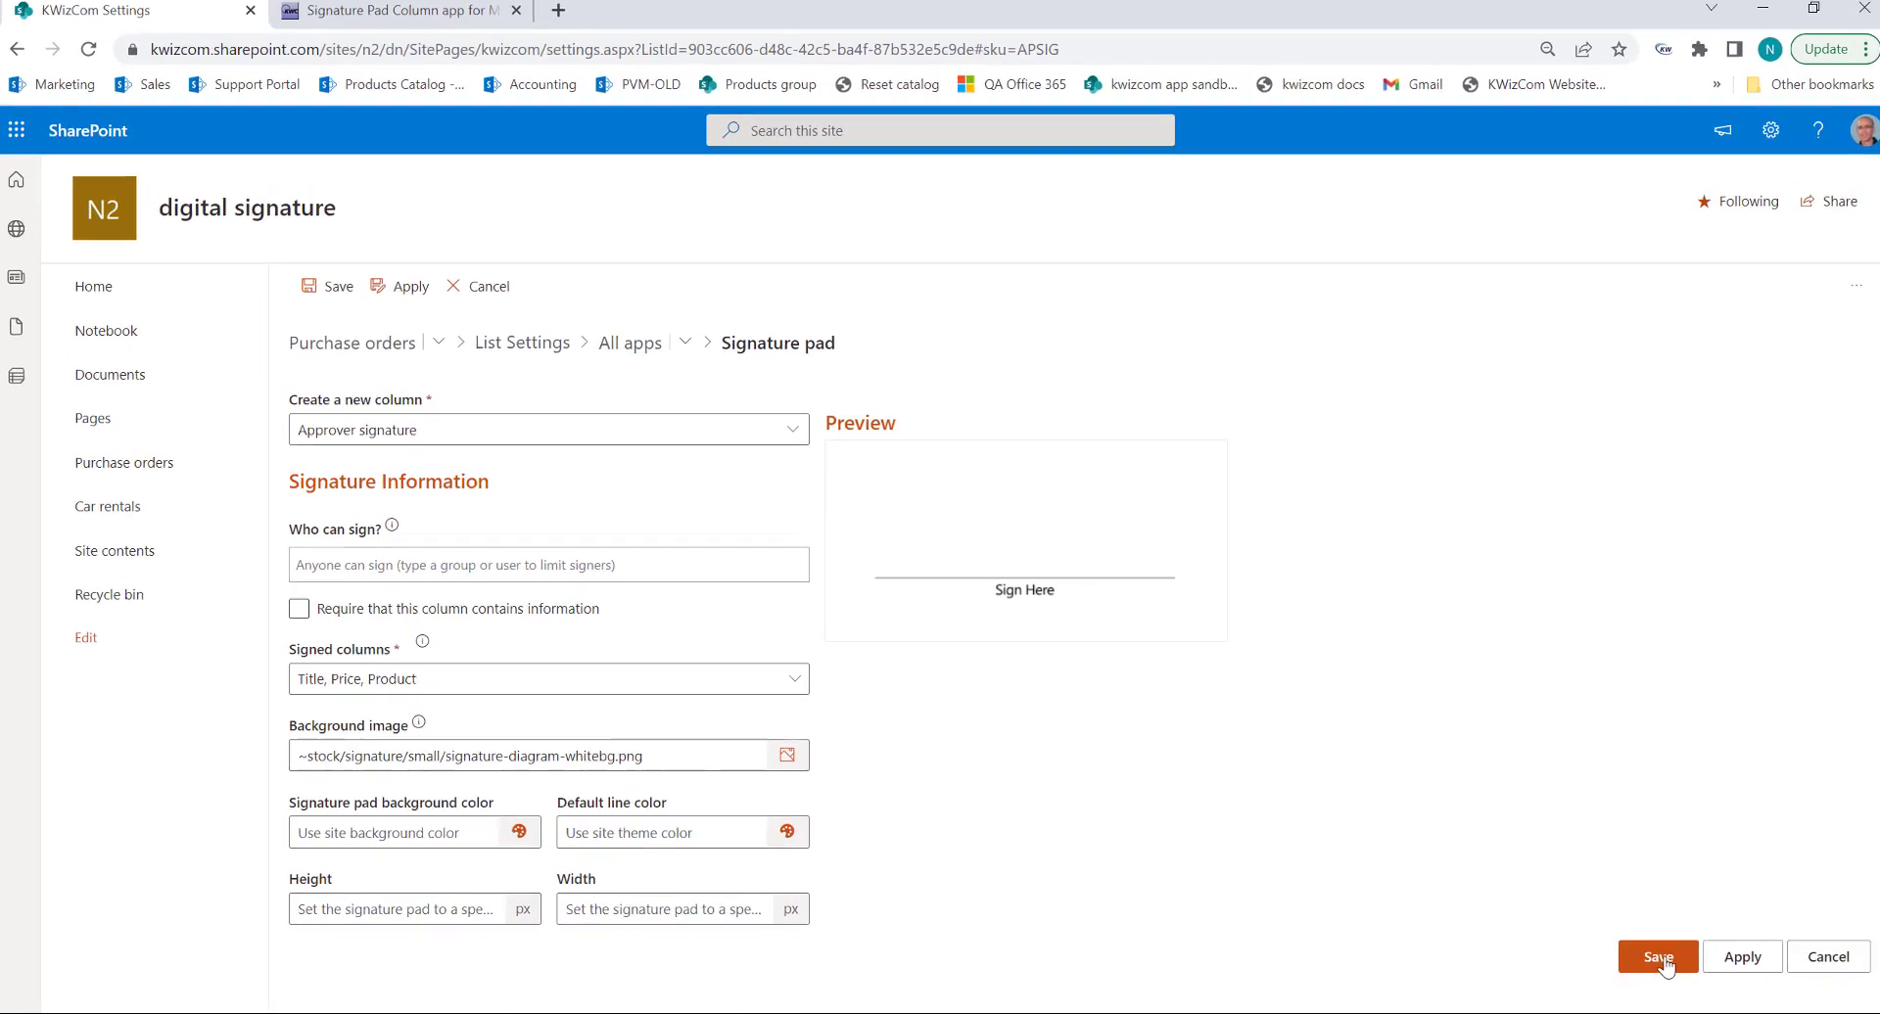
pyautogui.click(1661, 961)
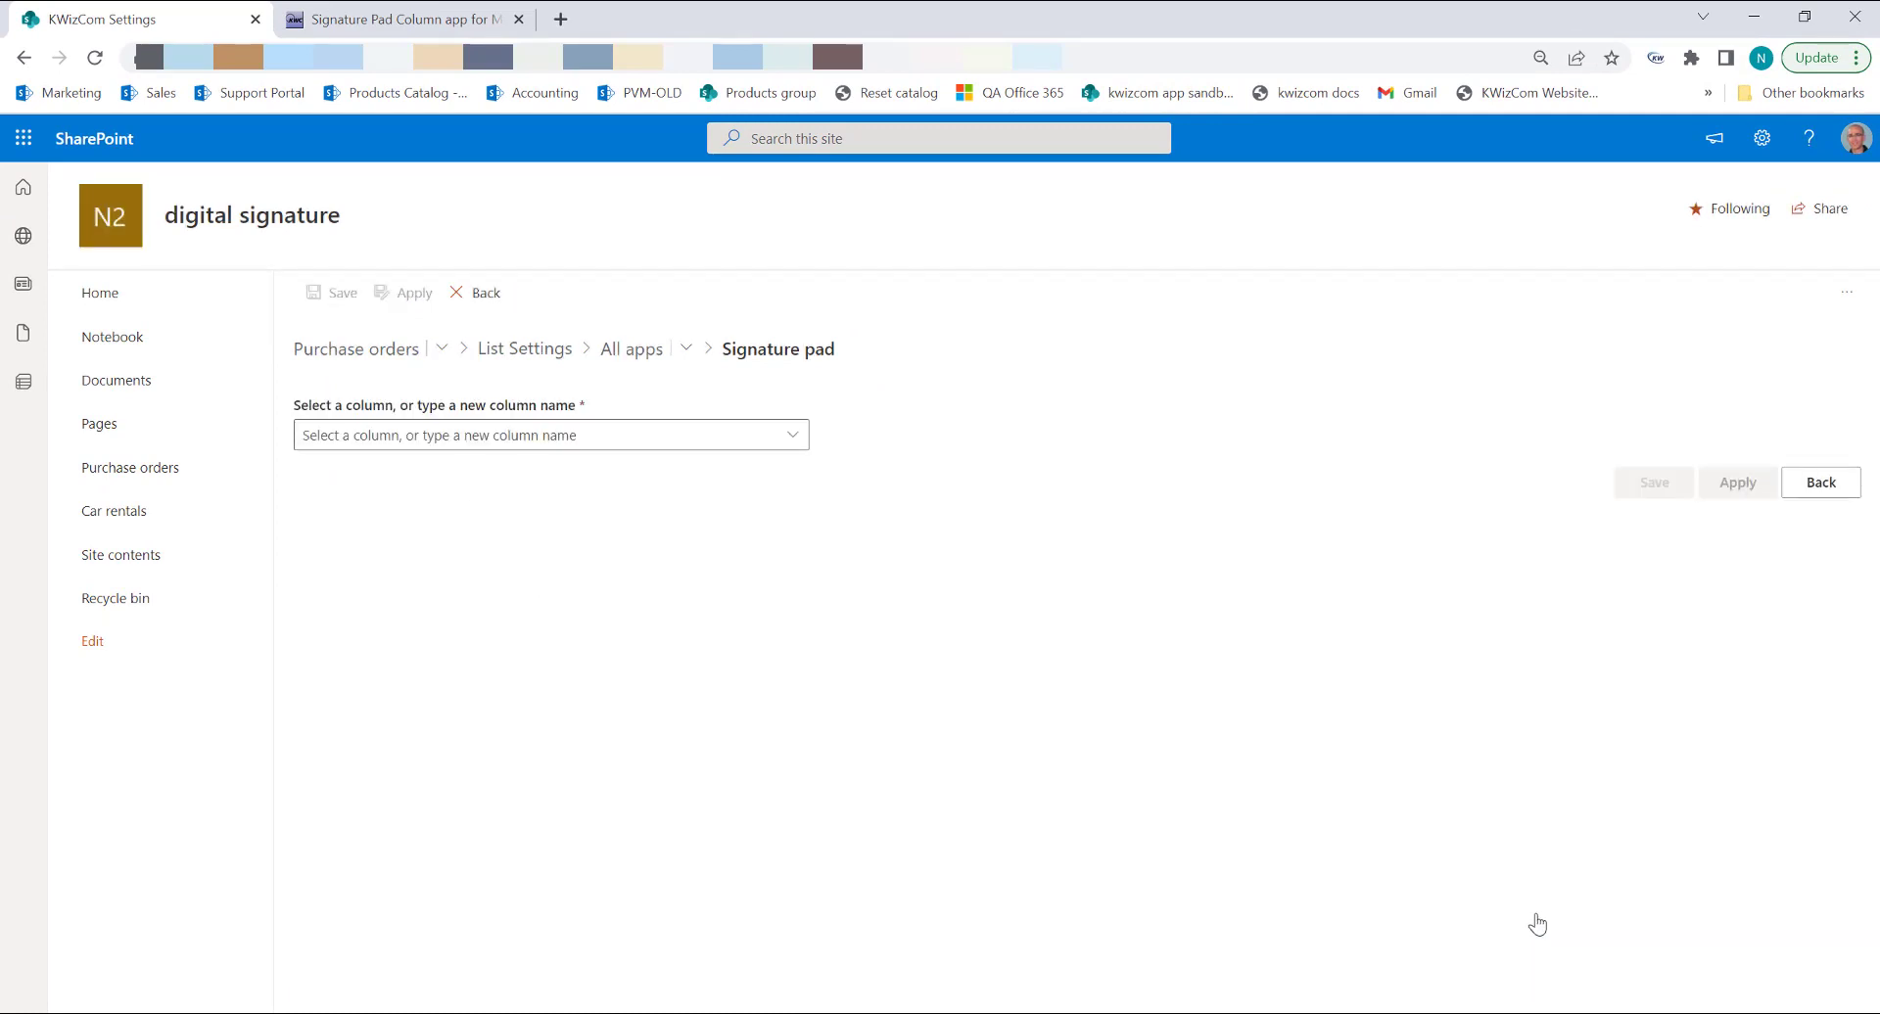
# - Start a new item in the Purchase orders list with title po1, product Product-2 and price 100
pyautogui.click(409, 368)
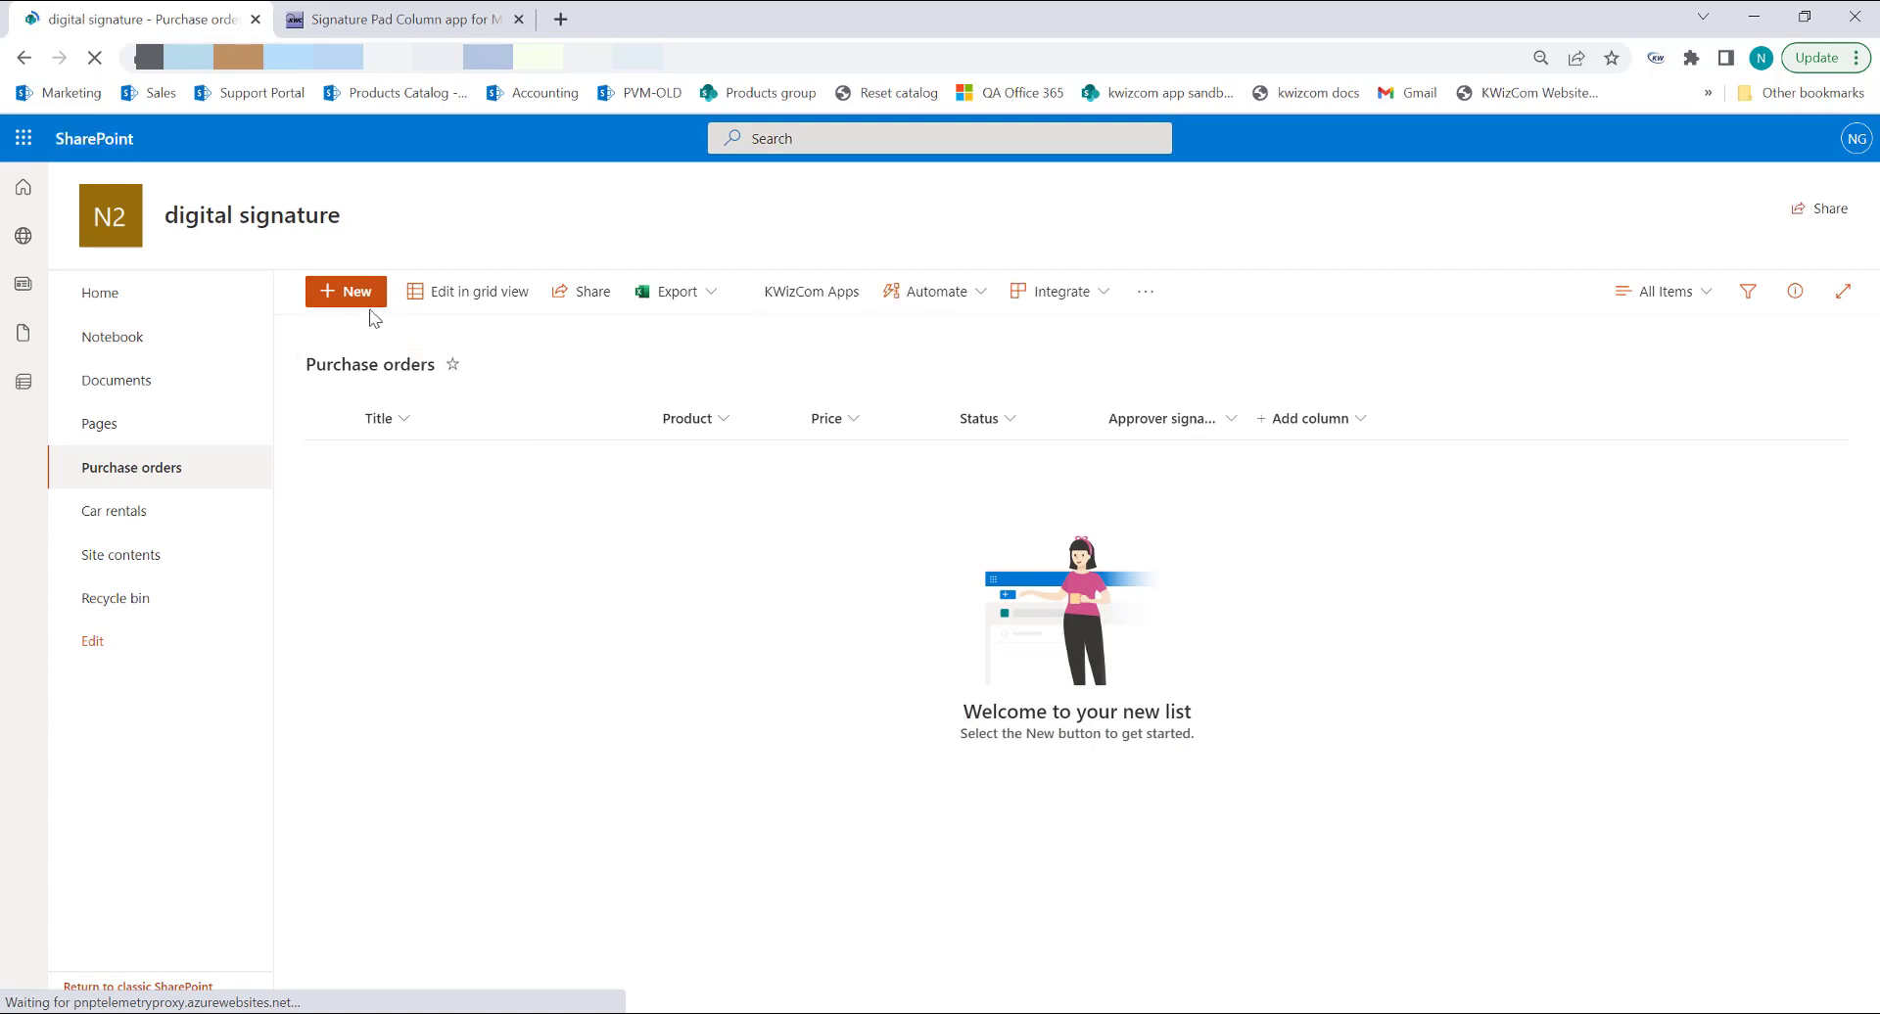
pyautogui.click(355, 305)
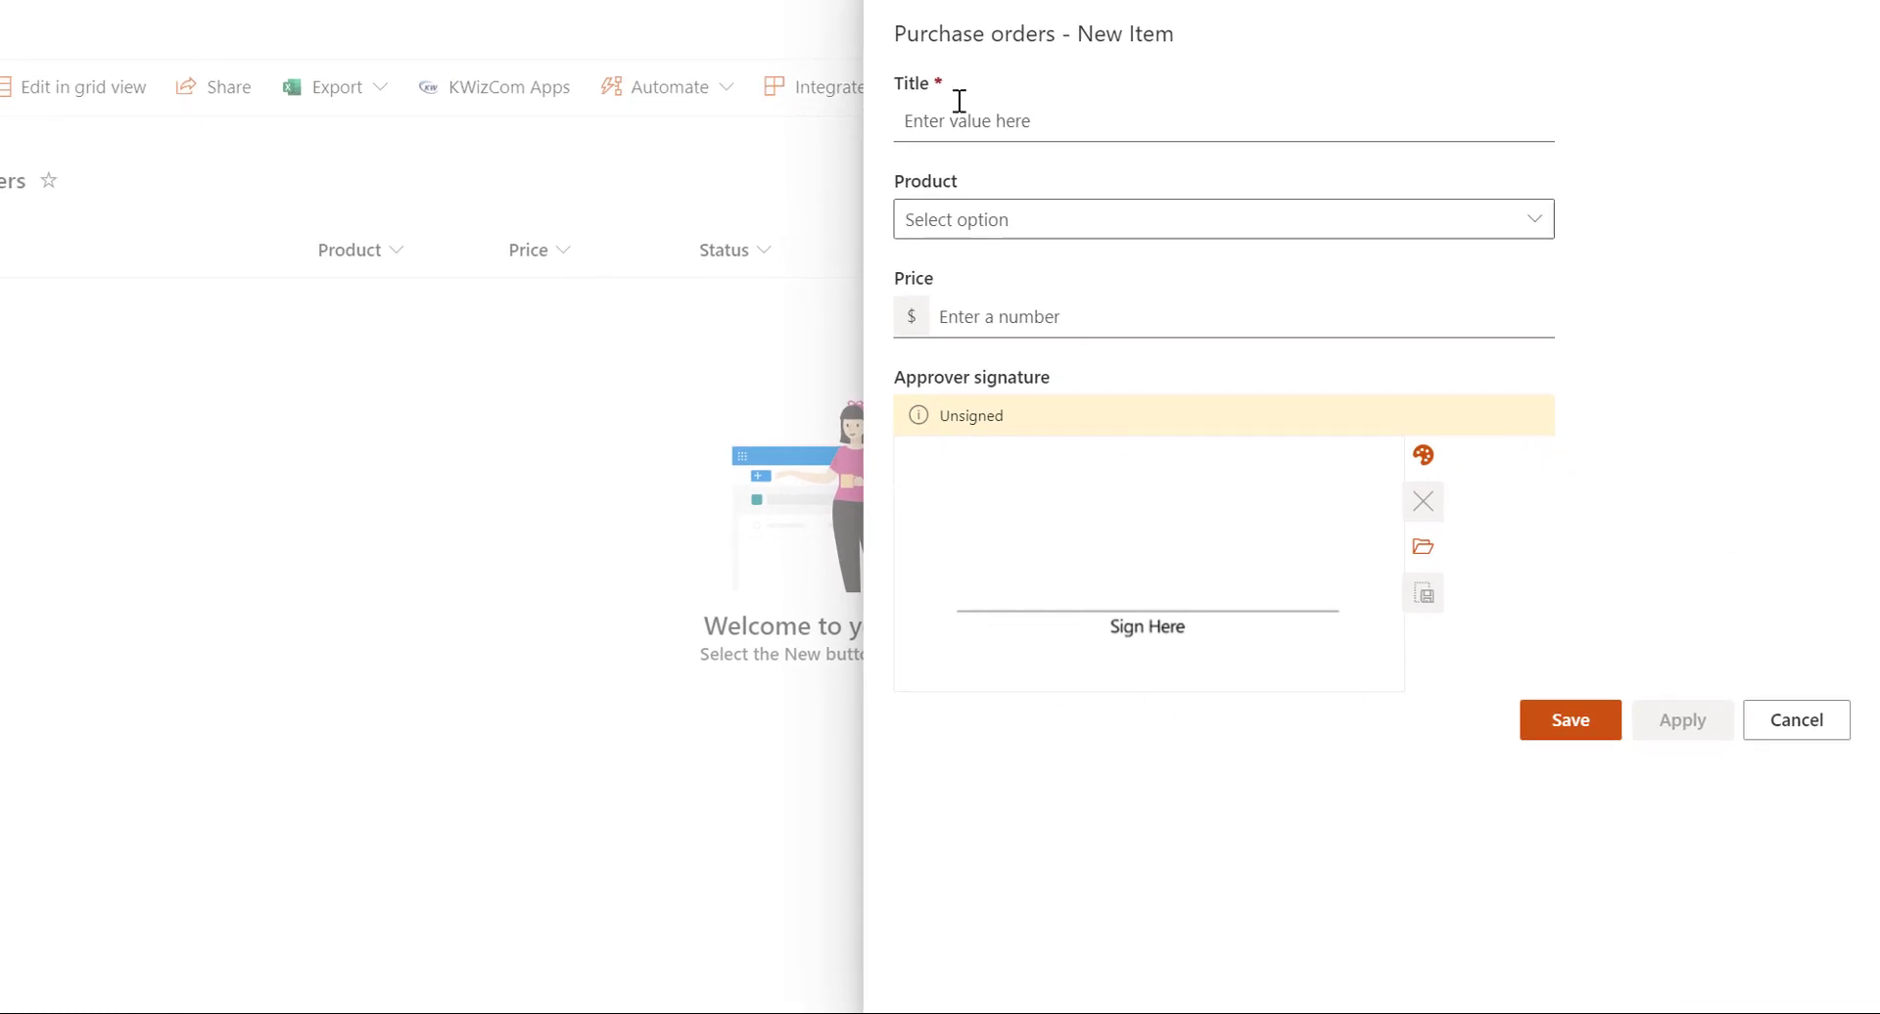
pyautogui.click(931, 120)
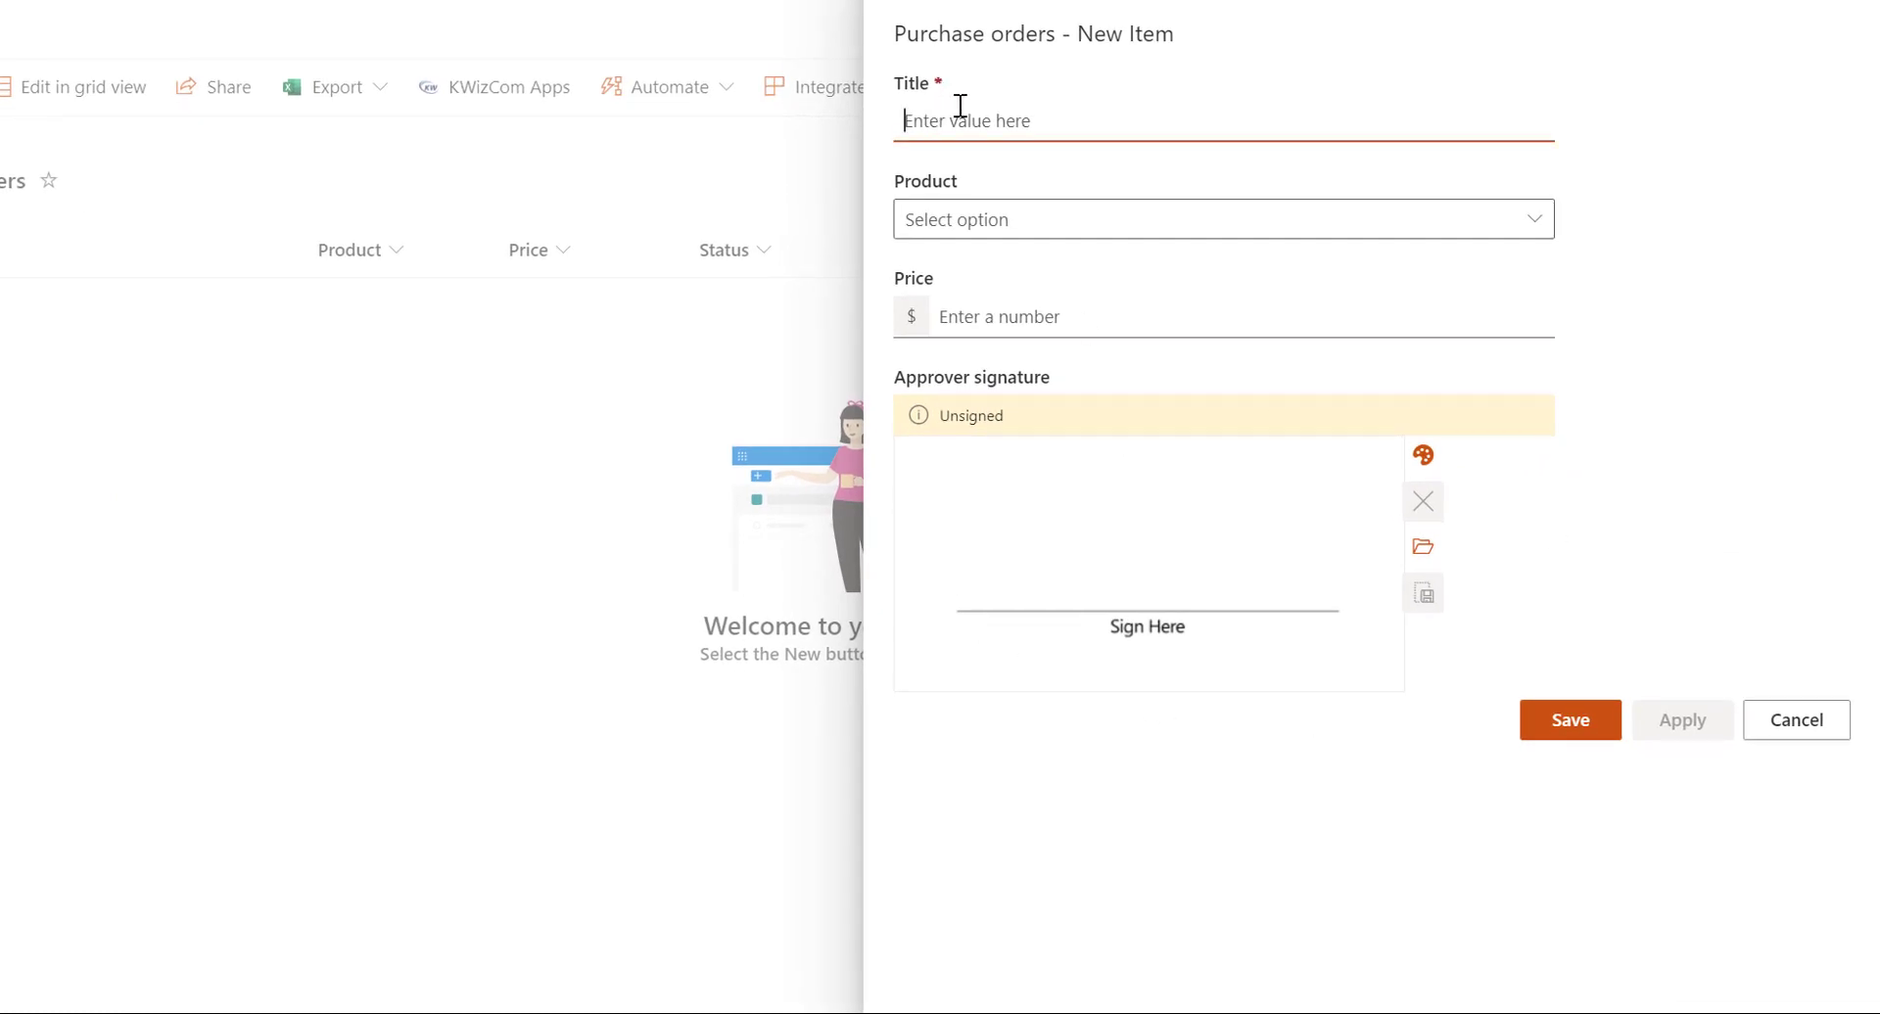
pyautogui.write('po1')
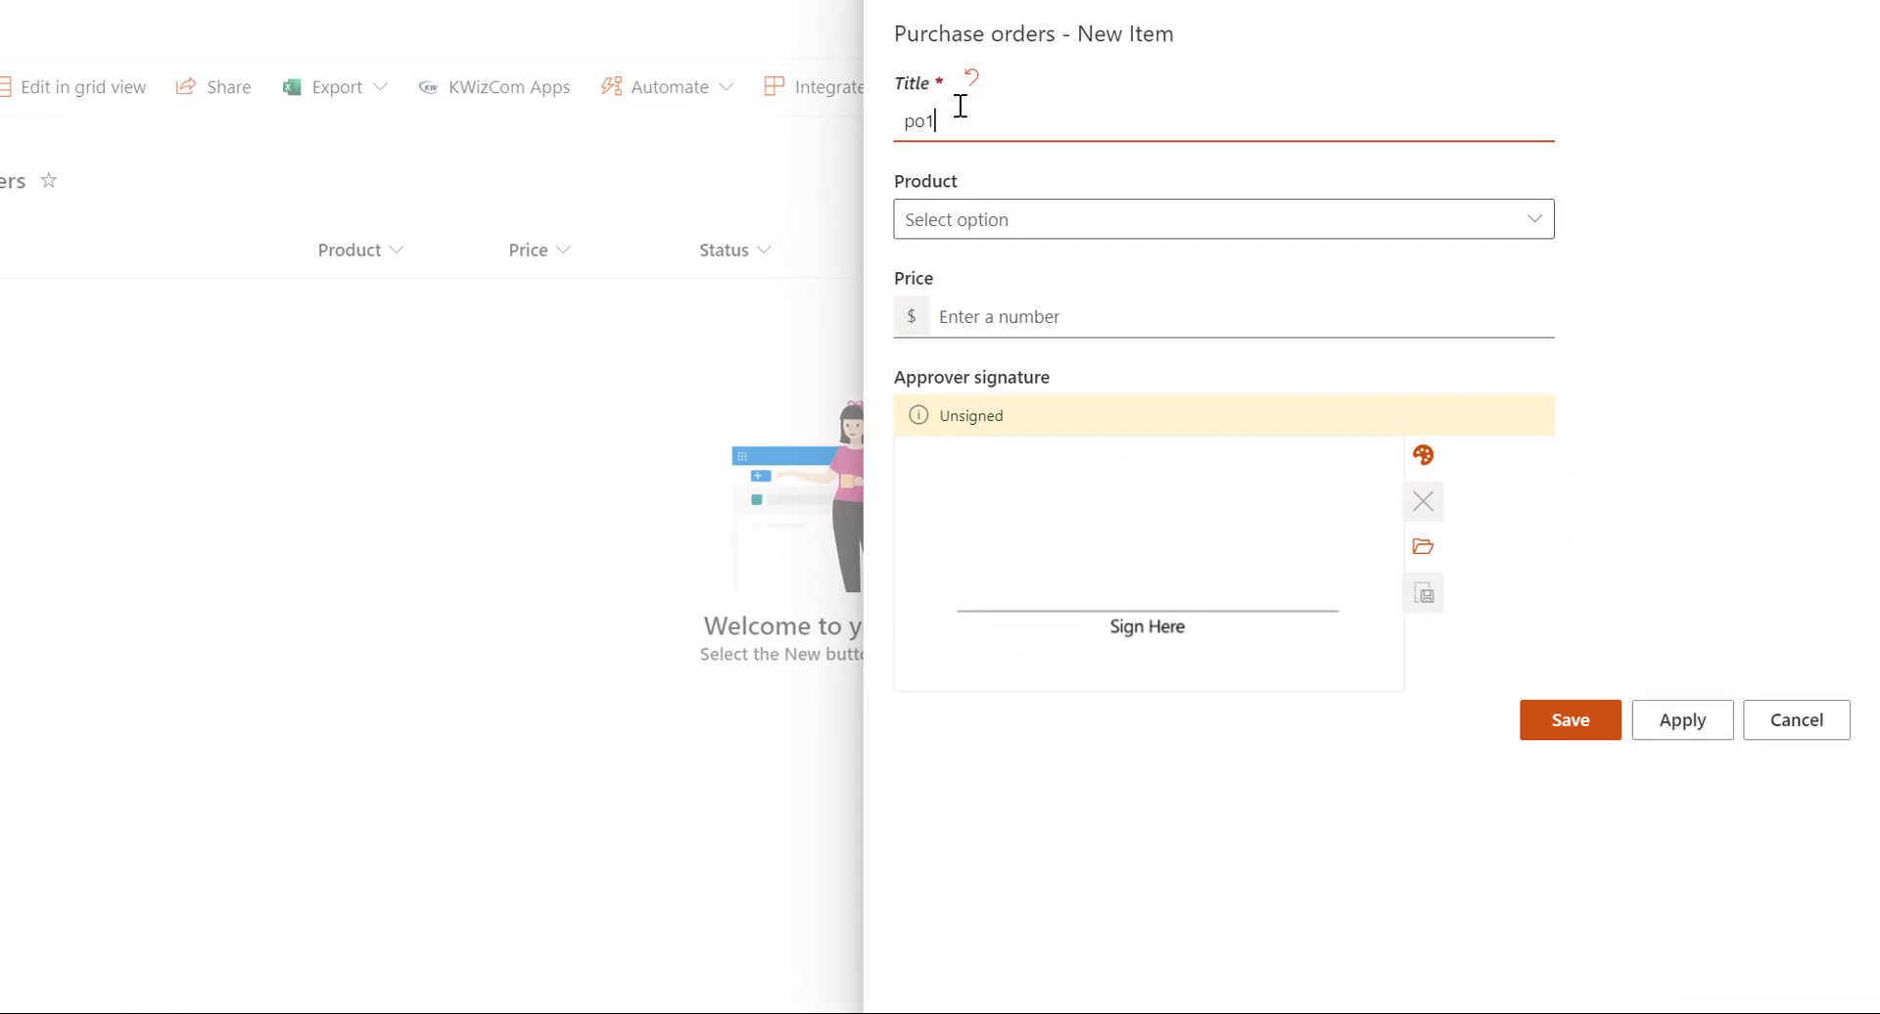
pyautogui.click(1032, 216)
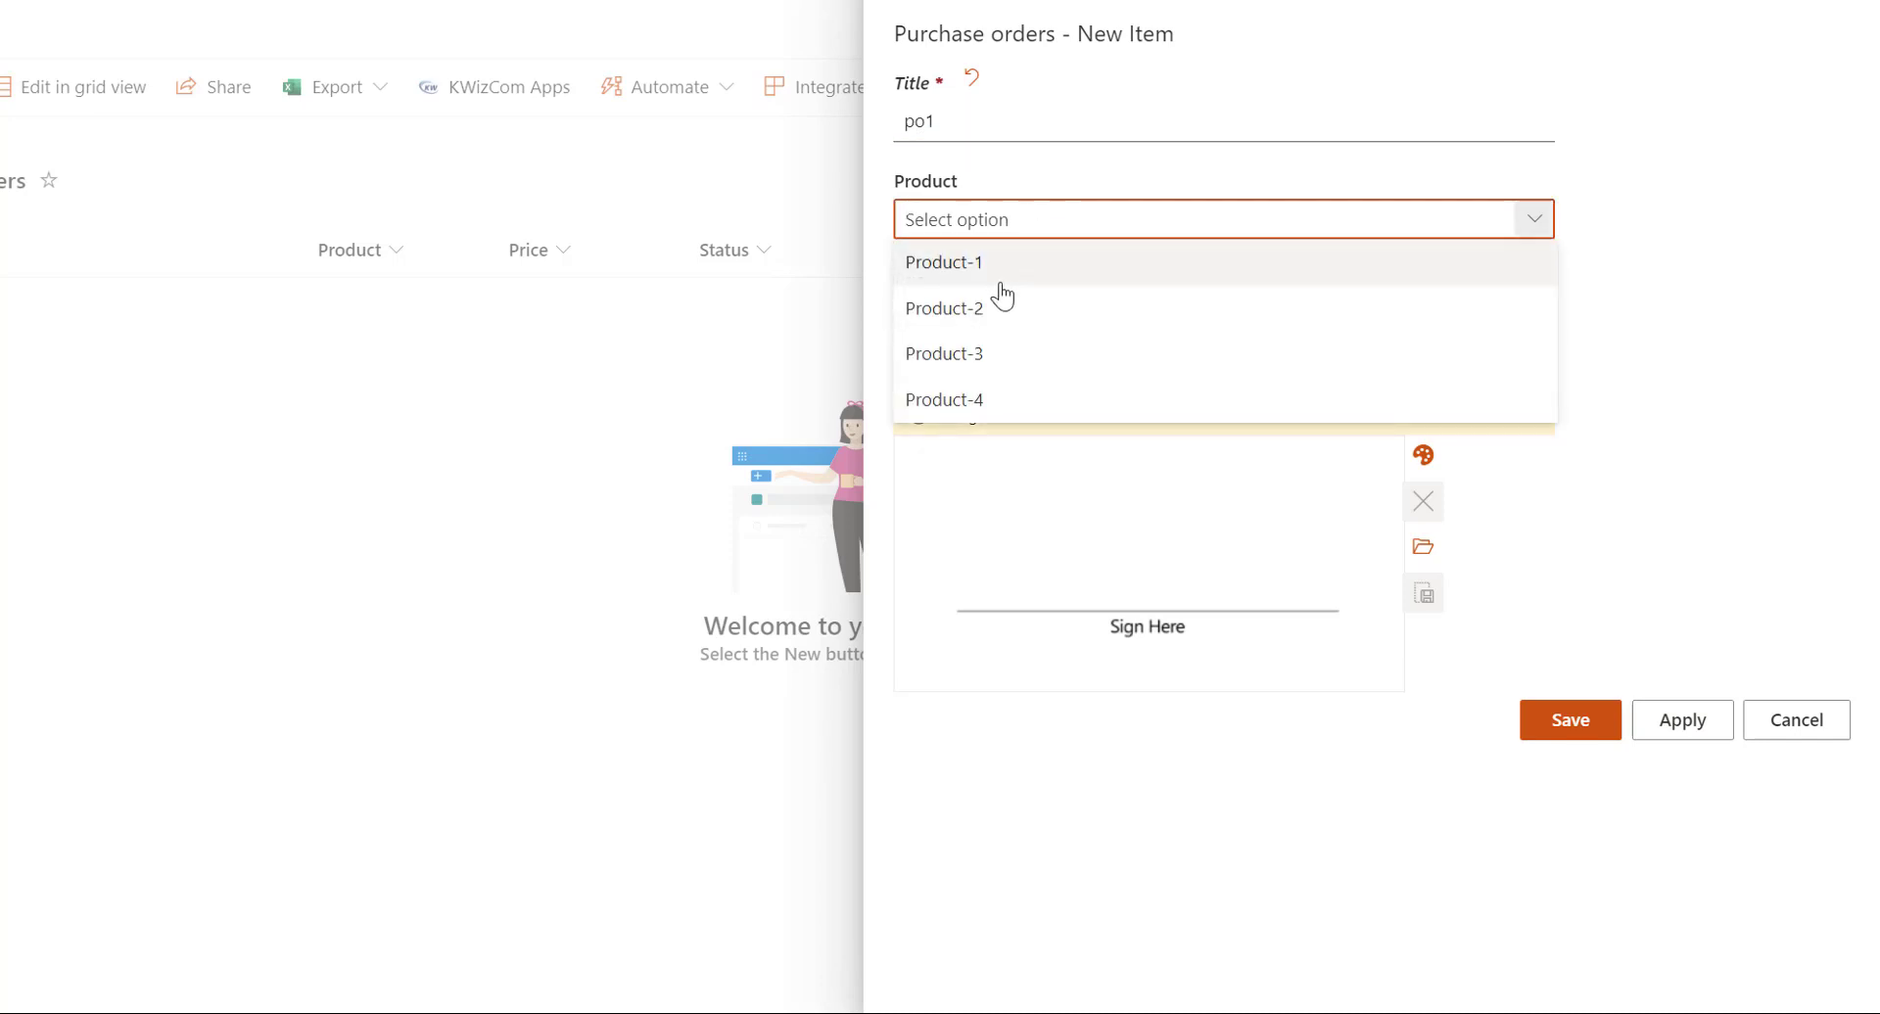
pyautogui.click(1036, 292)
pyautogui.click(1023, 304)
pyautogui.write('100')
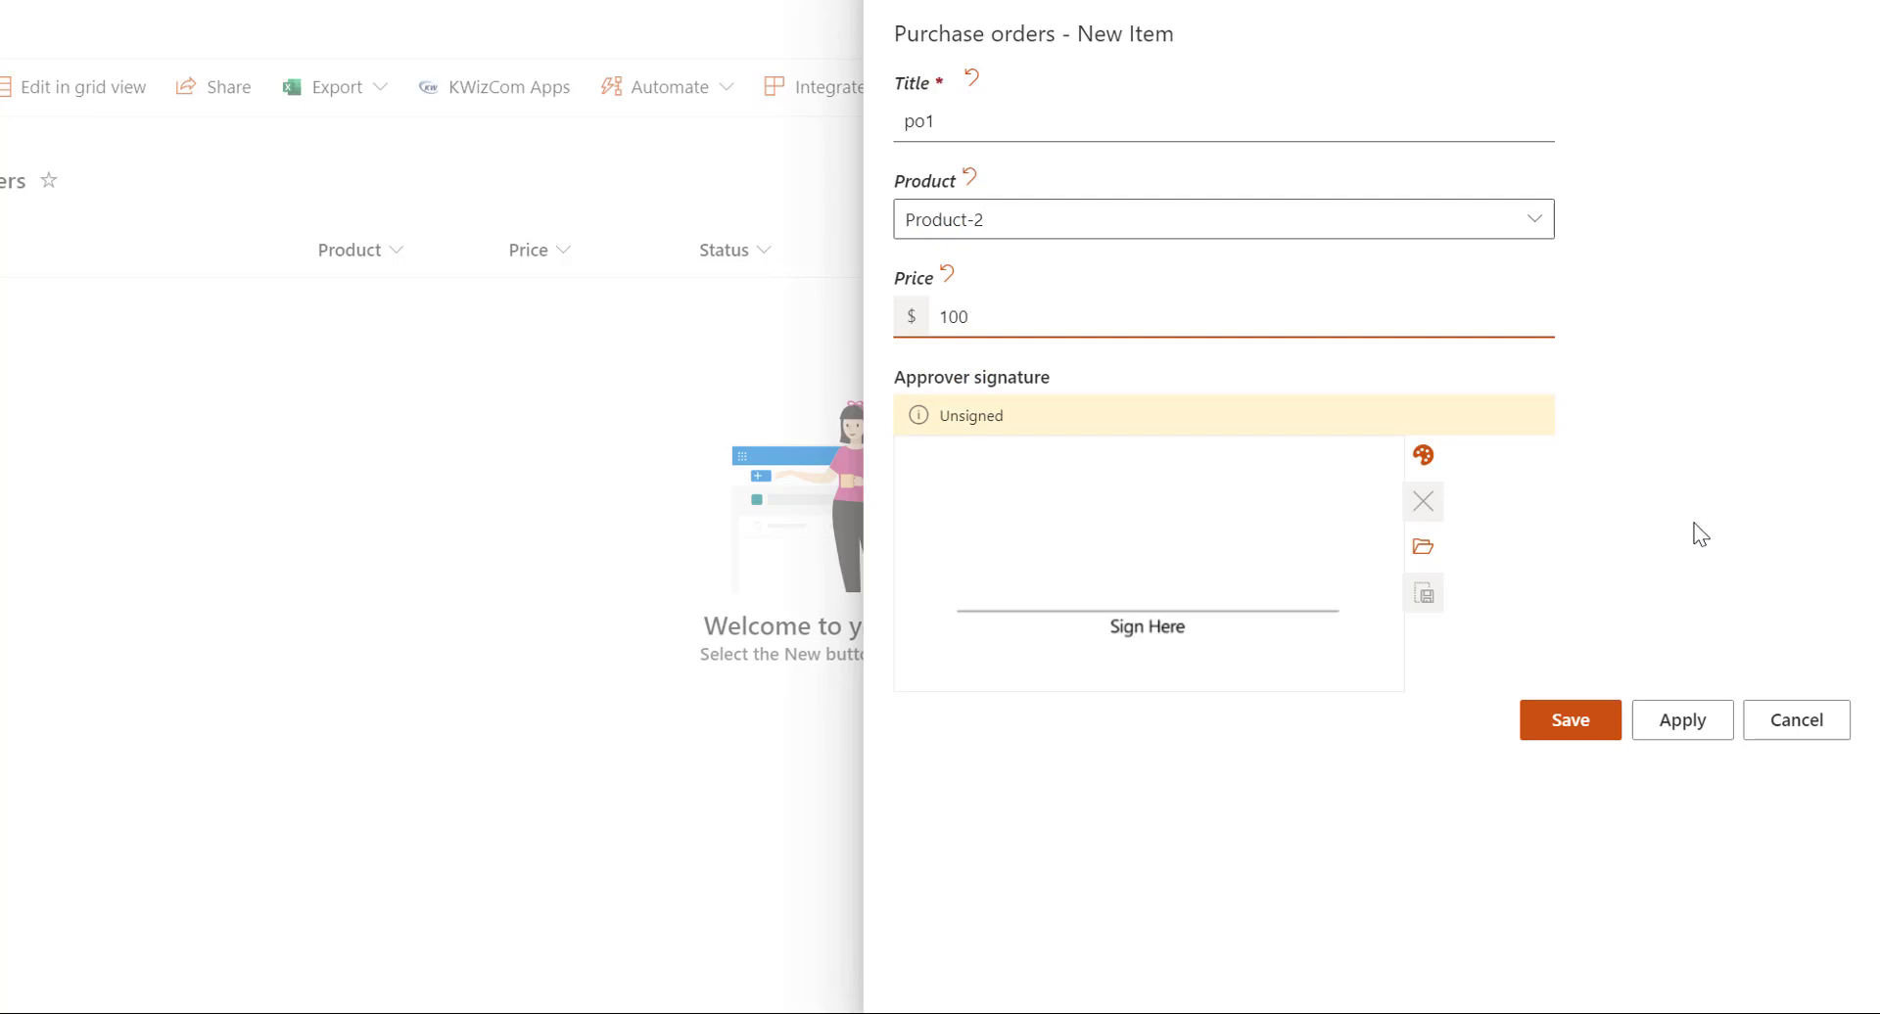
# - Save the new item with a redrawn handwritten approver signature, and widen the Approver signature column in the list
pyautogui.moveTo(1231, 490)
pyautogui.mouseDown()
pyautogui.moveTo(1042, 577)
pyautogui.moveTo(1175, 540)
pyautogui.moveTo(1057, 544)
pyautogui.mouseUp()
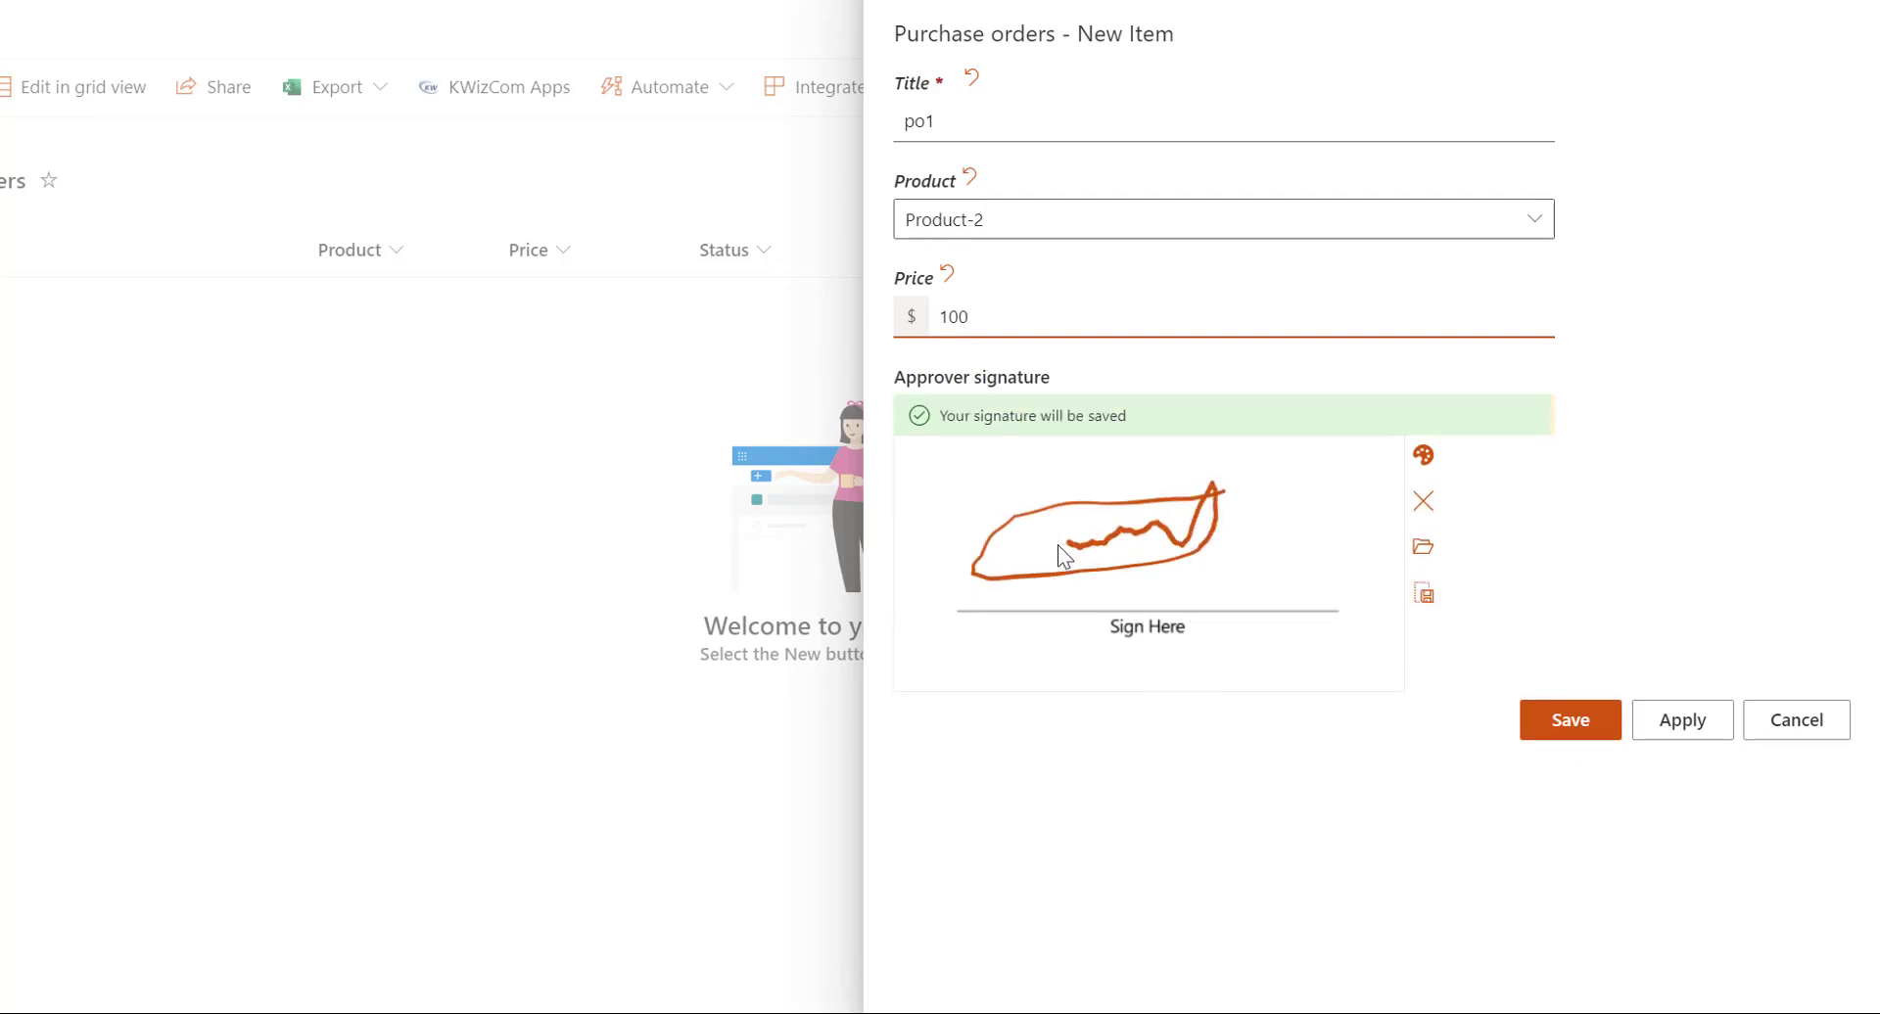
pyautogui.click(1424, 502)
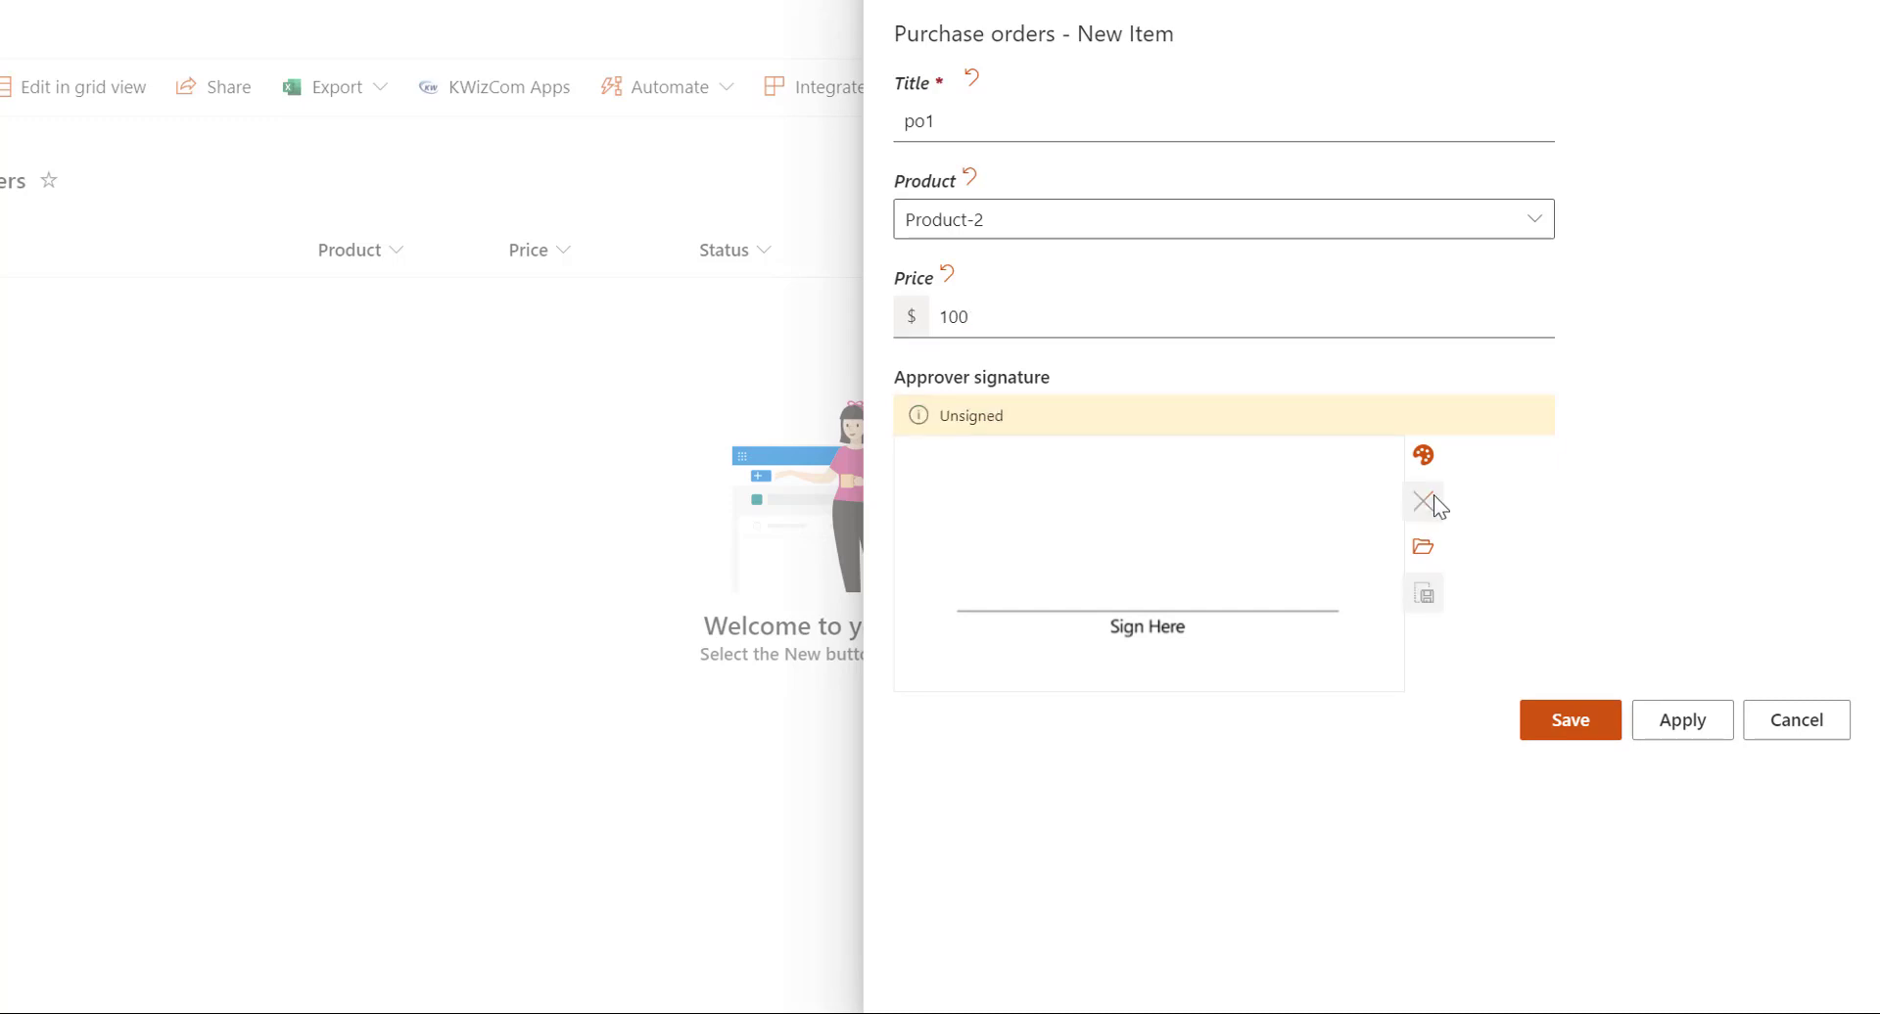
pyautogui.moveTo(1214, 460)
pyautogui.mouseDown()
pyautogui.moveTo(971, 574)
pyautogui.moveTo(1263, 491)
pyautogui.moveTo(1140, 528)
pyautogui.mouseUp()
pyautogui.click(1424, 501)
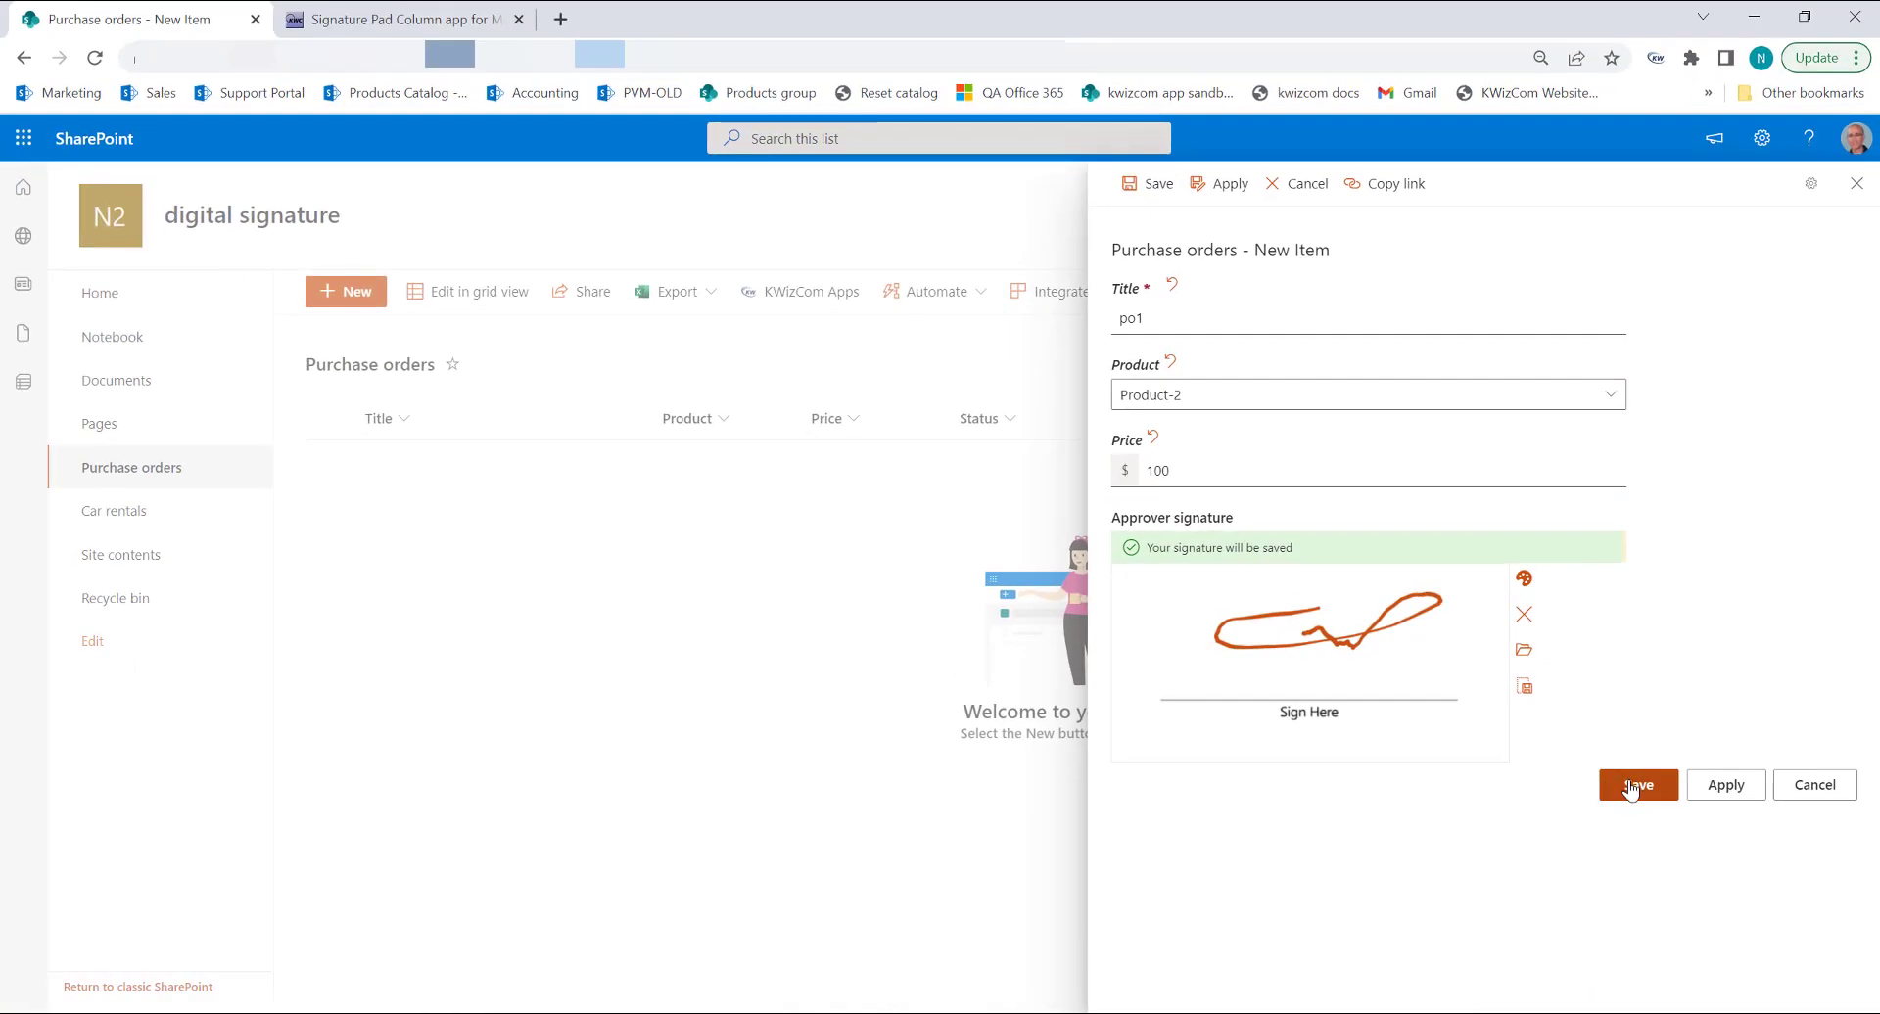
pyautogui.click(1630, 786)
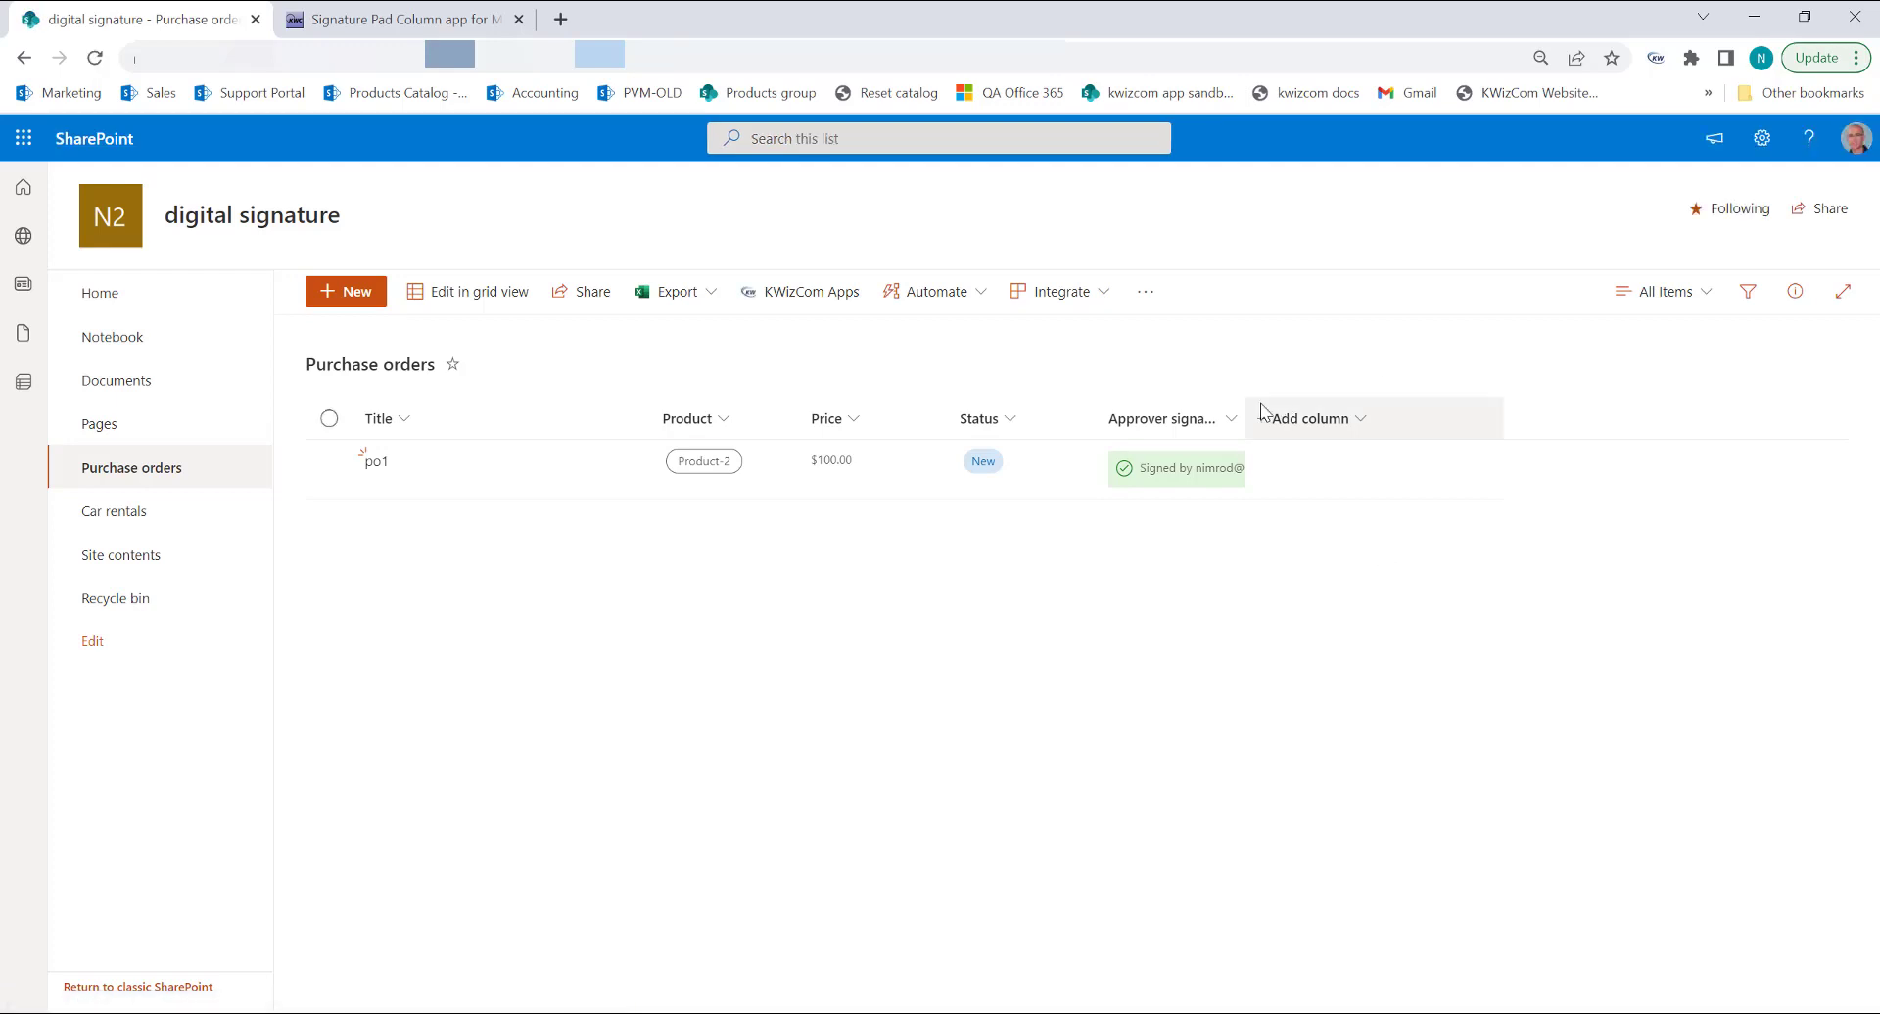
pyautogui.moveTo(1245, 416); pyautogui.dragTo(1344, 416)
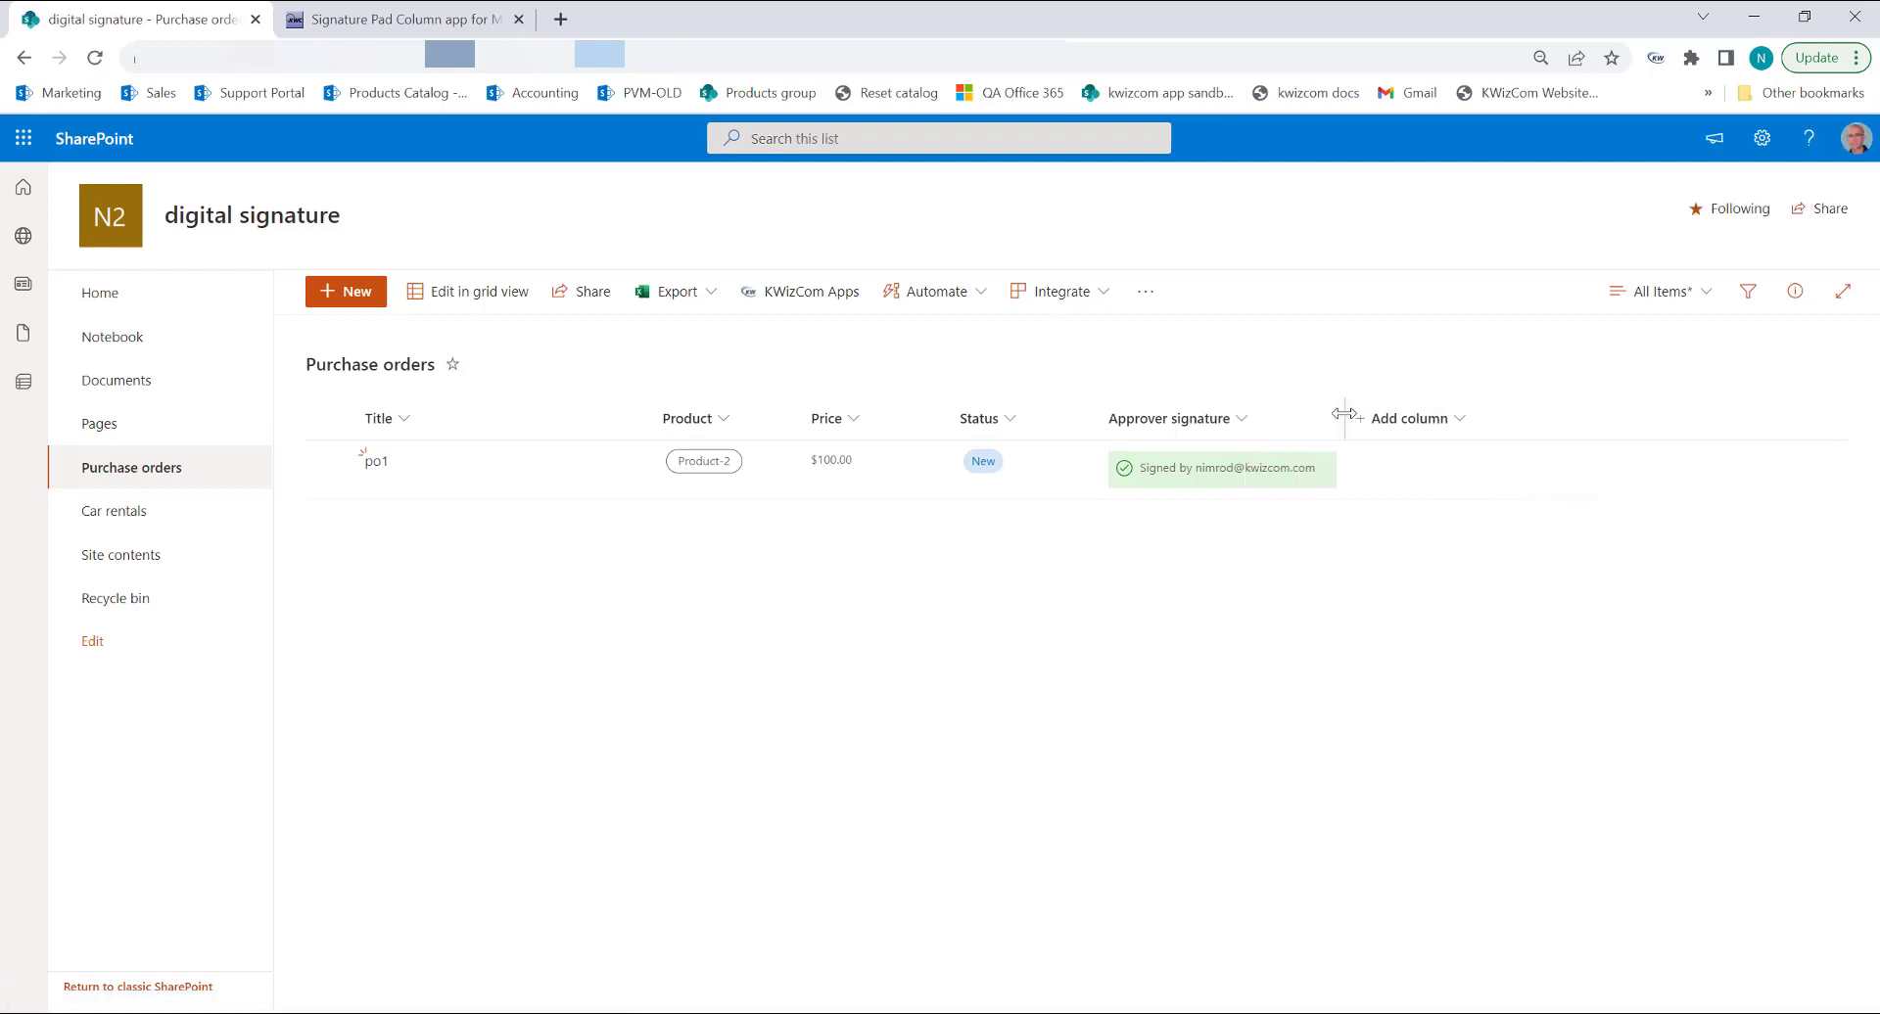
pyautogui.moveTo(1262, 482)
# - Change the title of item po1 to po11 and save it, ignoring the signature invalidation
pyautogui.click(591, 468)
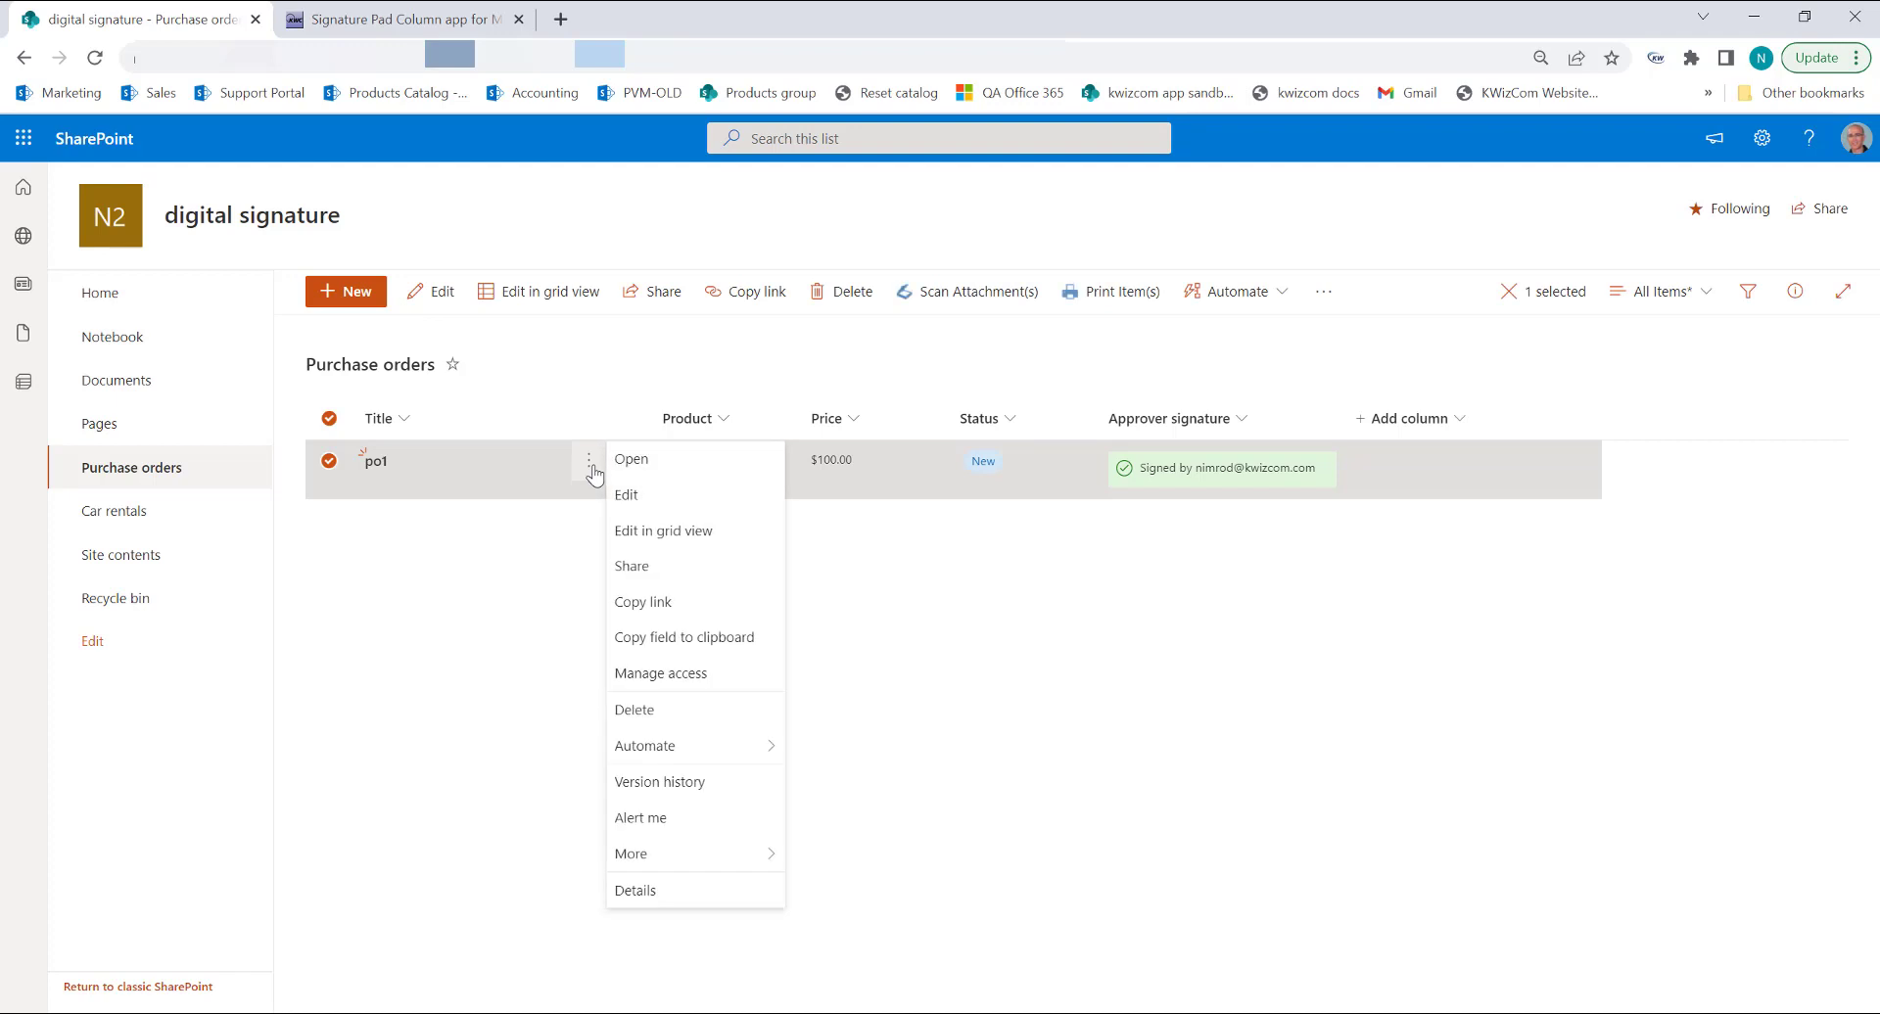
pyautogui.click(627, 497)
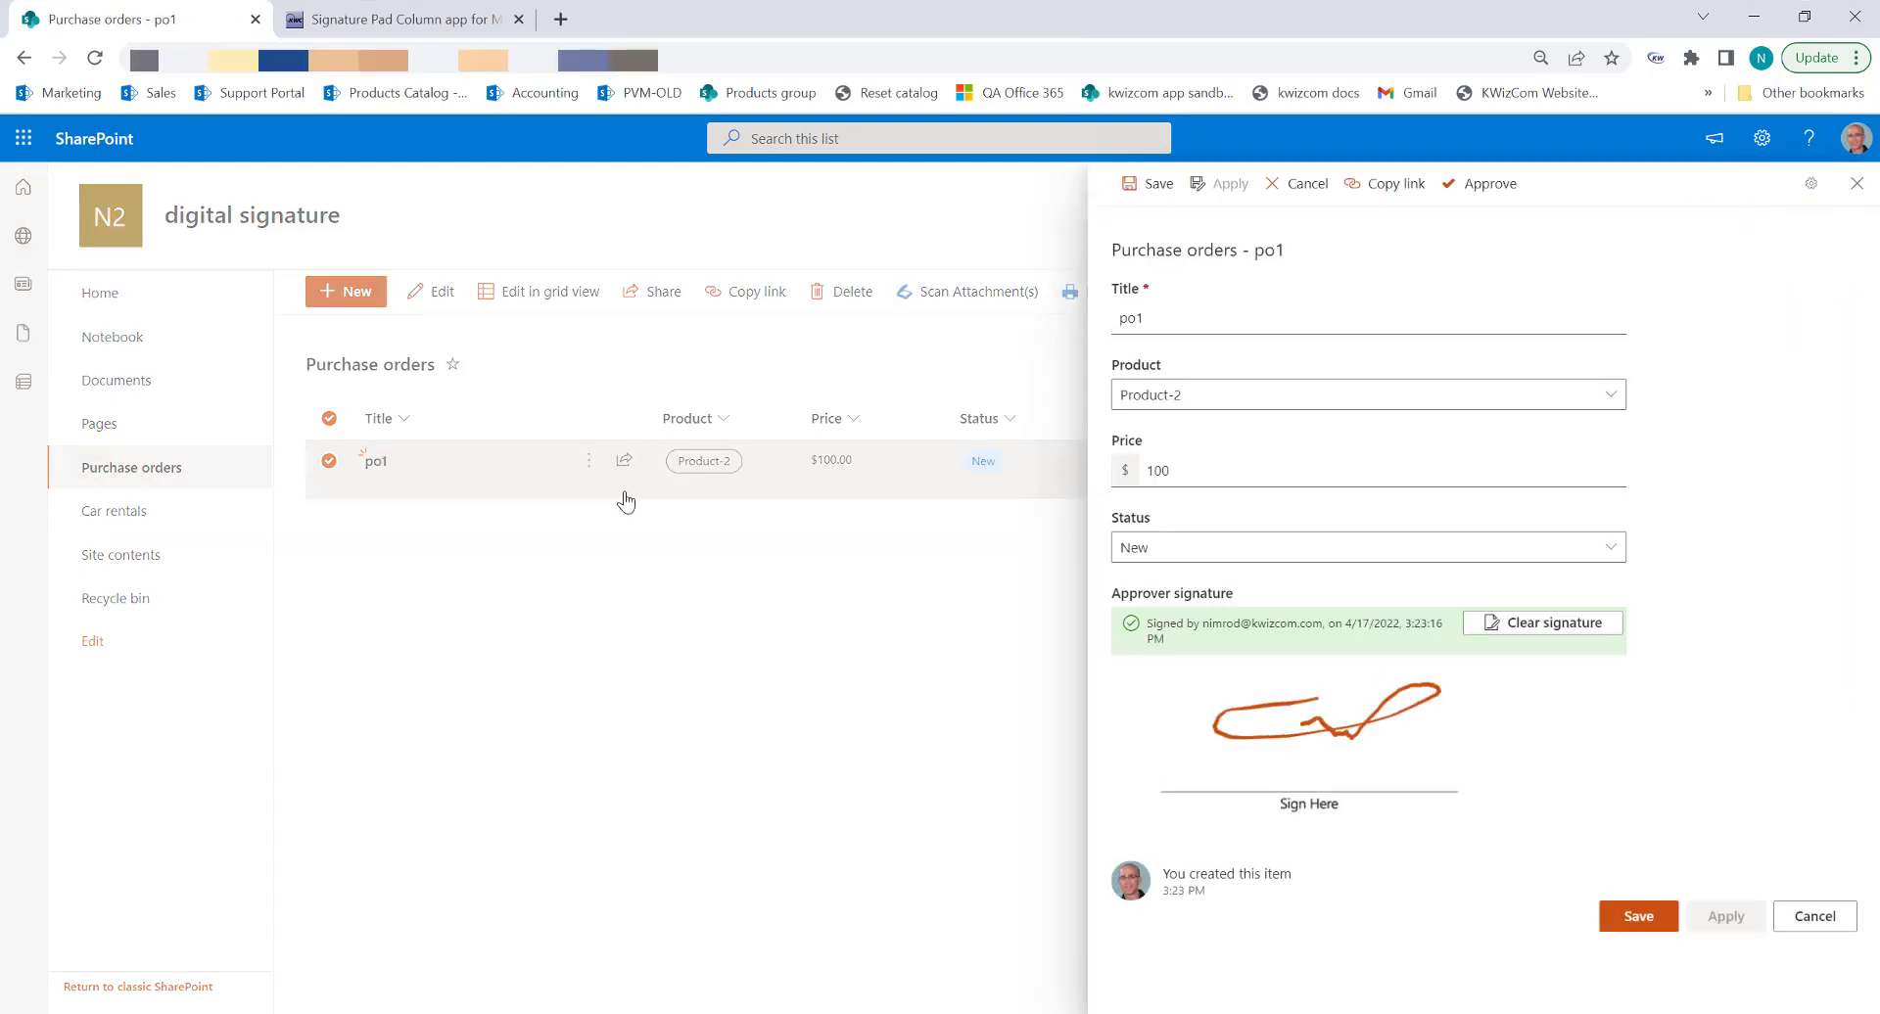
pyautogui.click(1183, 317)
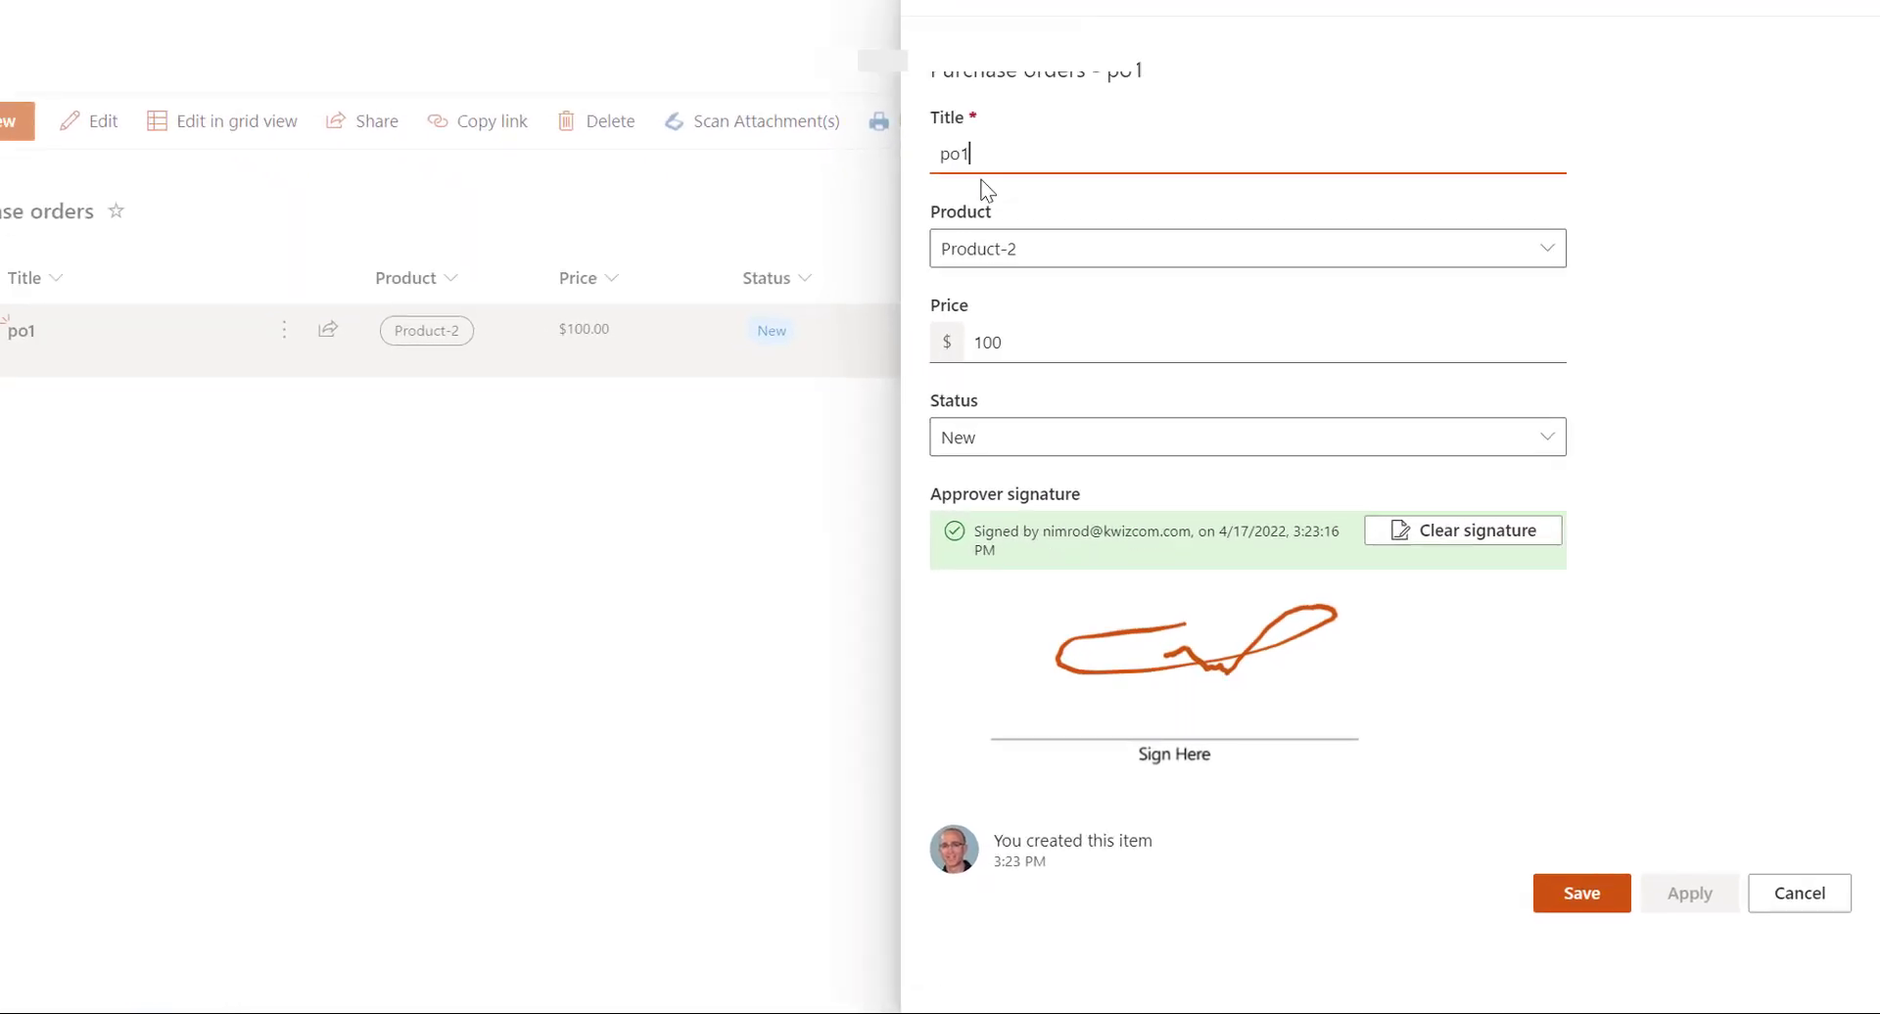
pyautogui.write('1')
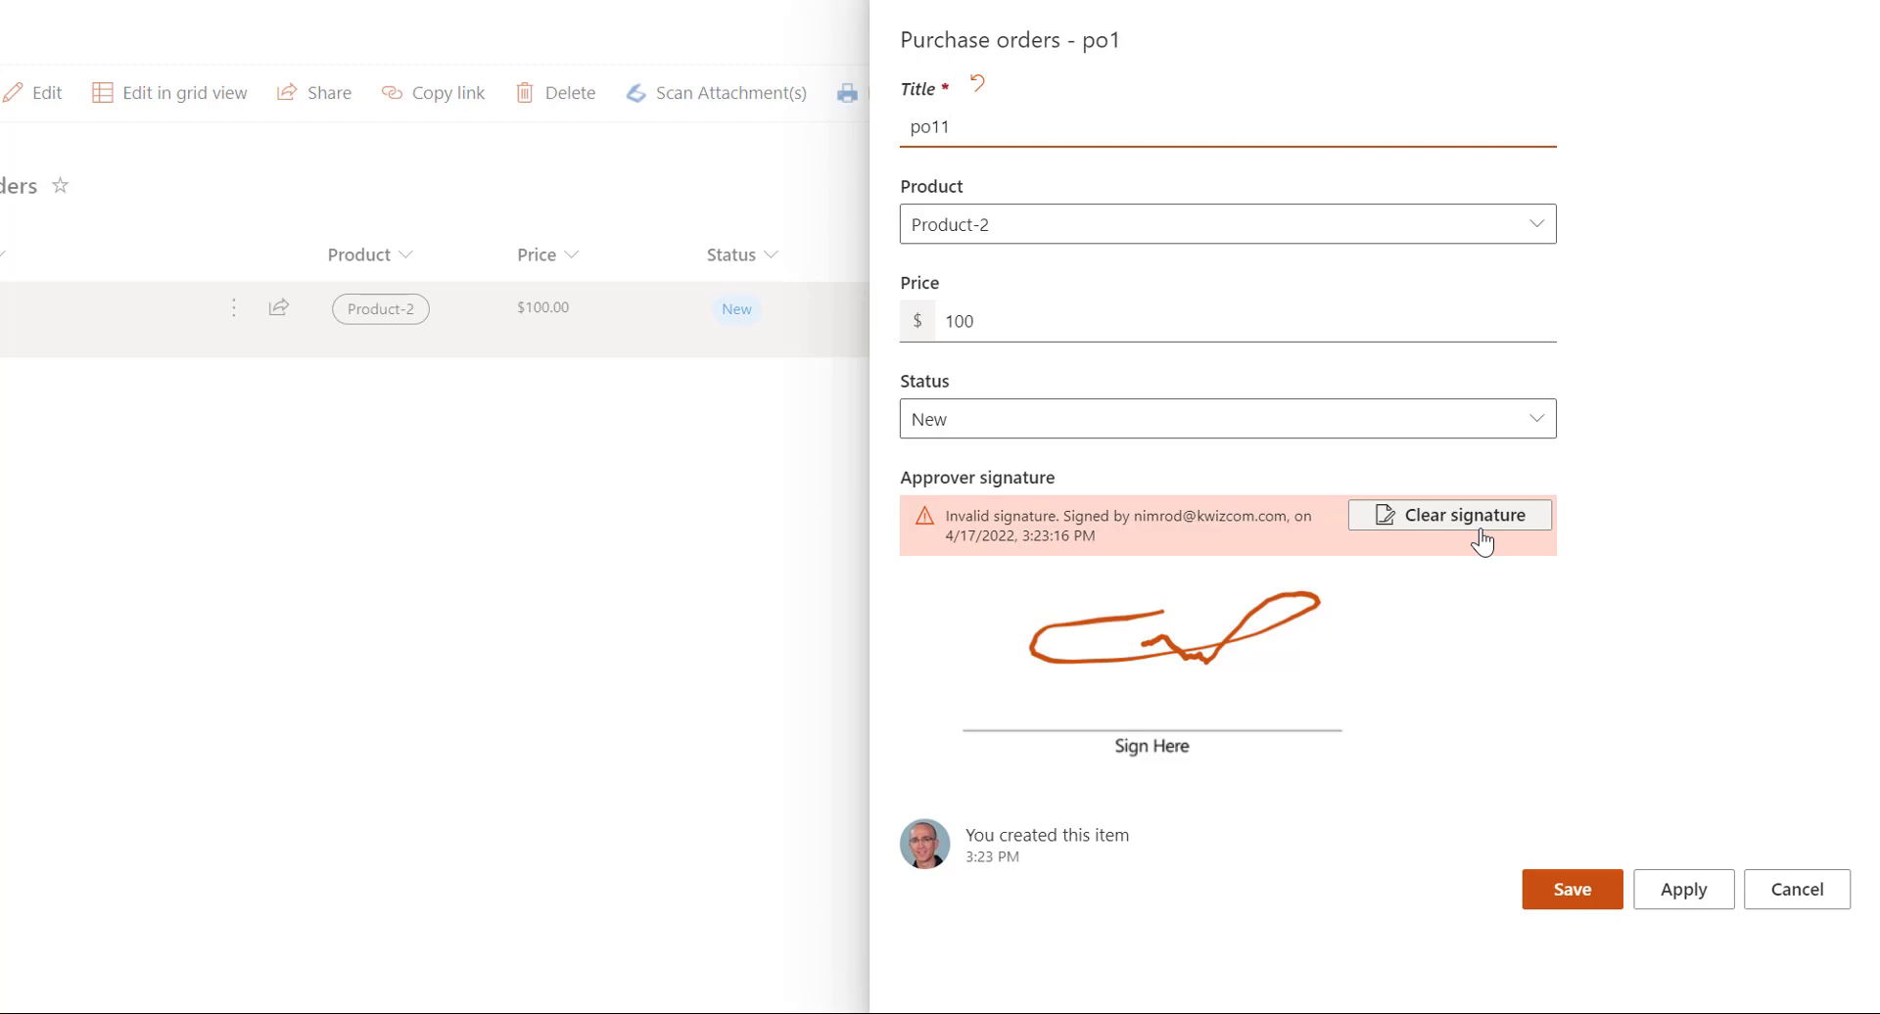
pyautogui.click(1576, 902)
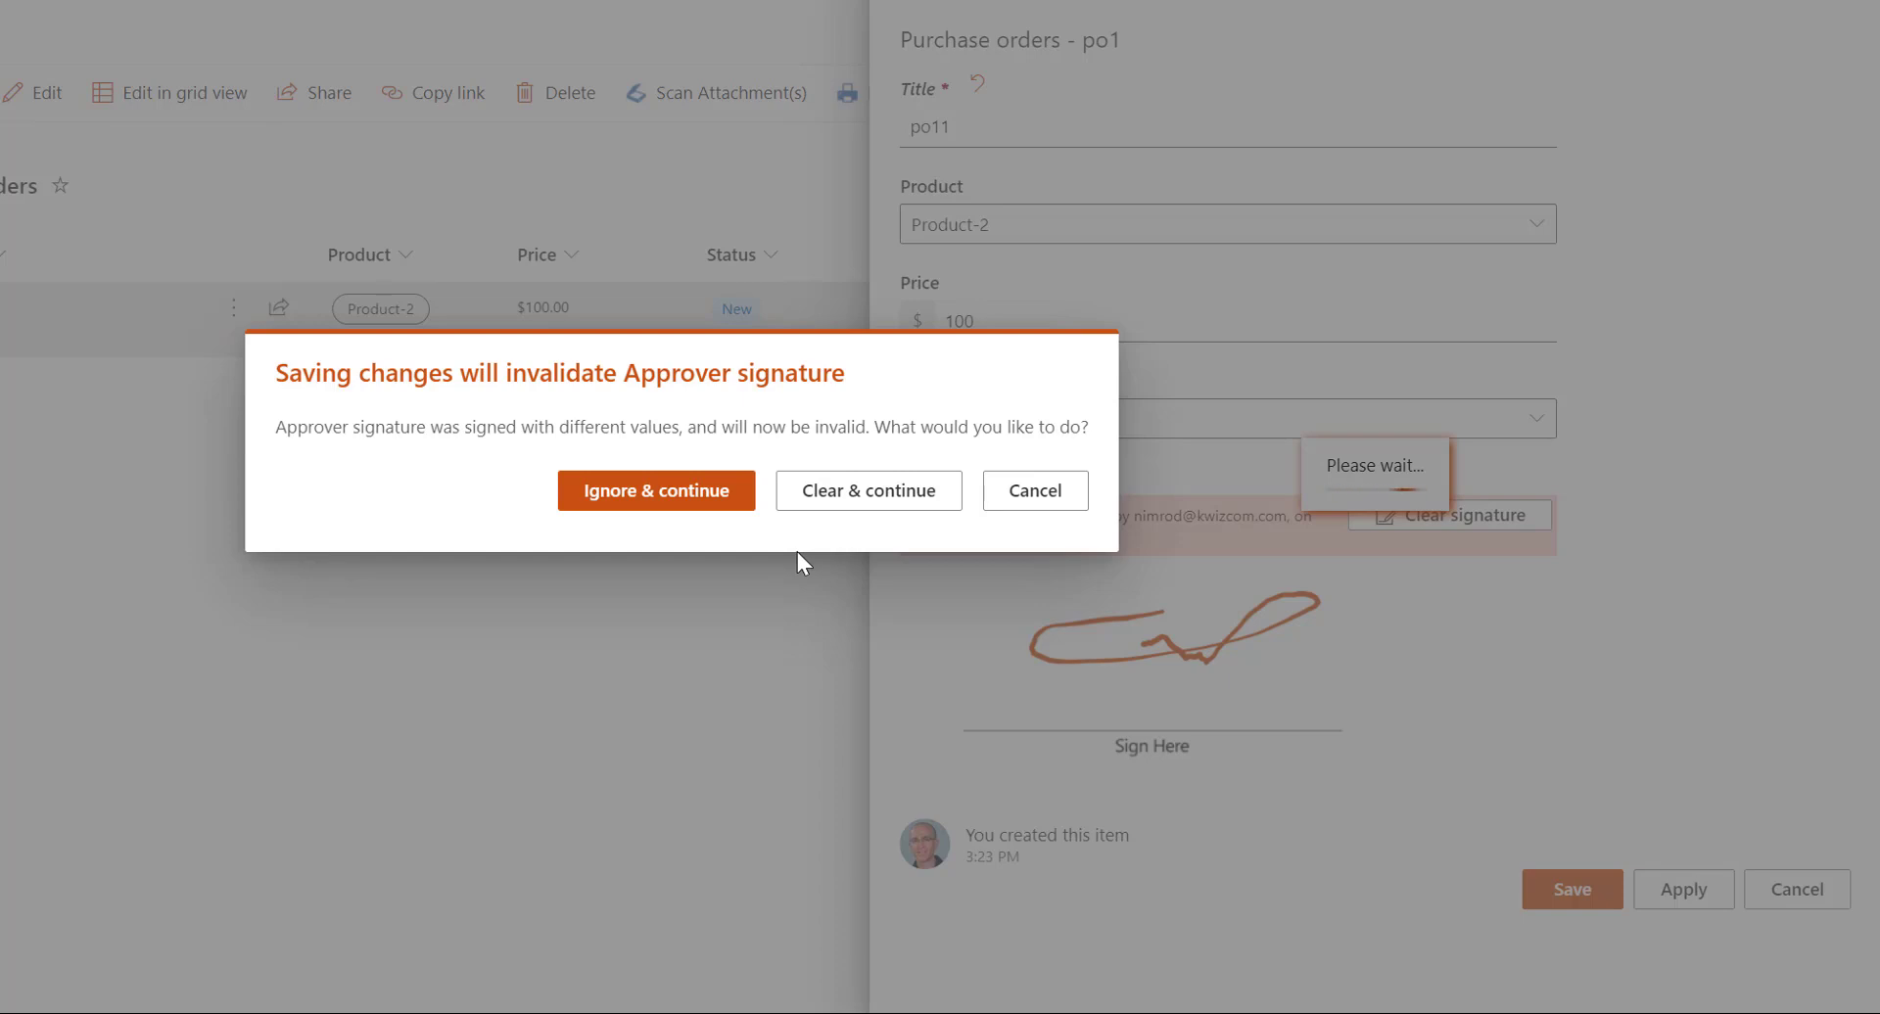
pyautogui.click(697, 494)
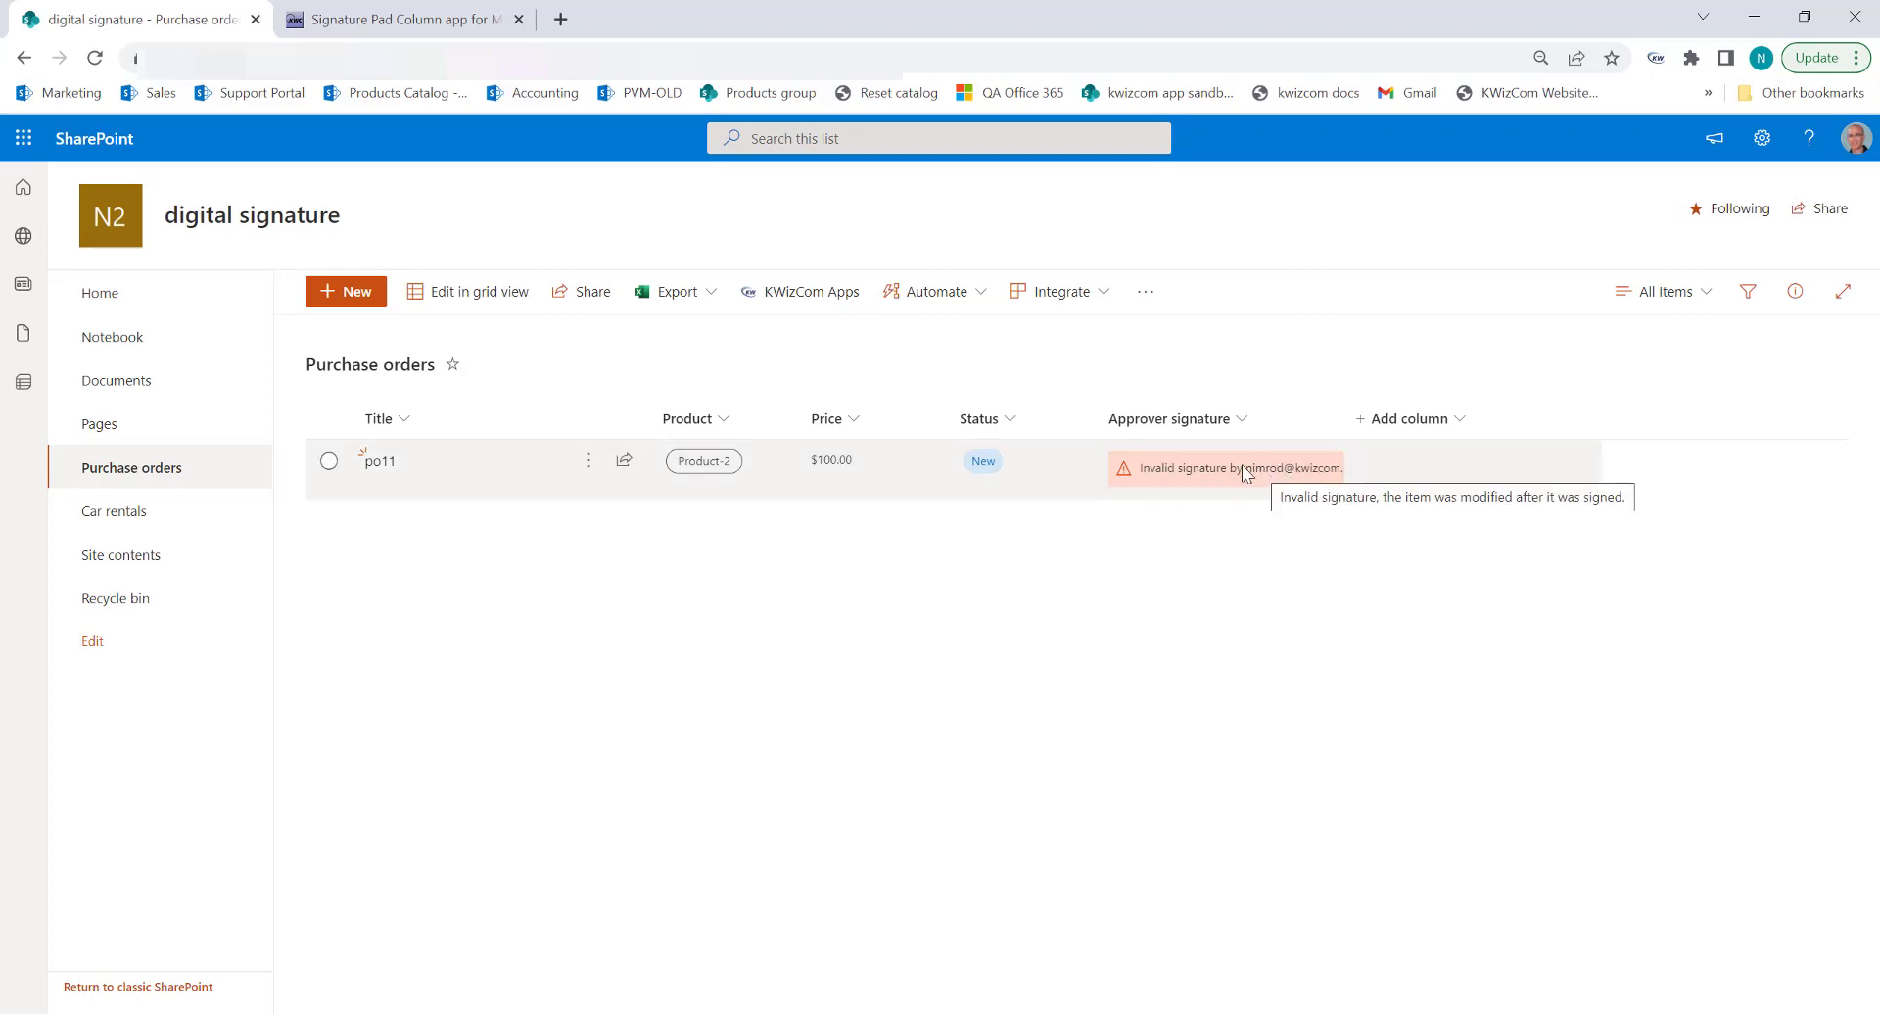
# - Clear the invalid approver signature of item po11, sign it again by hand and save the signature
pyautogui.click(377, 463)
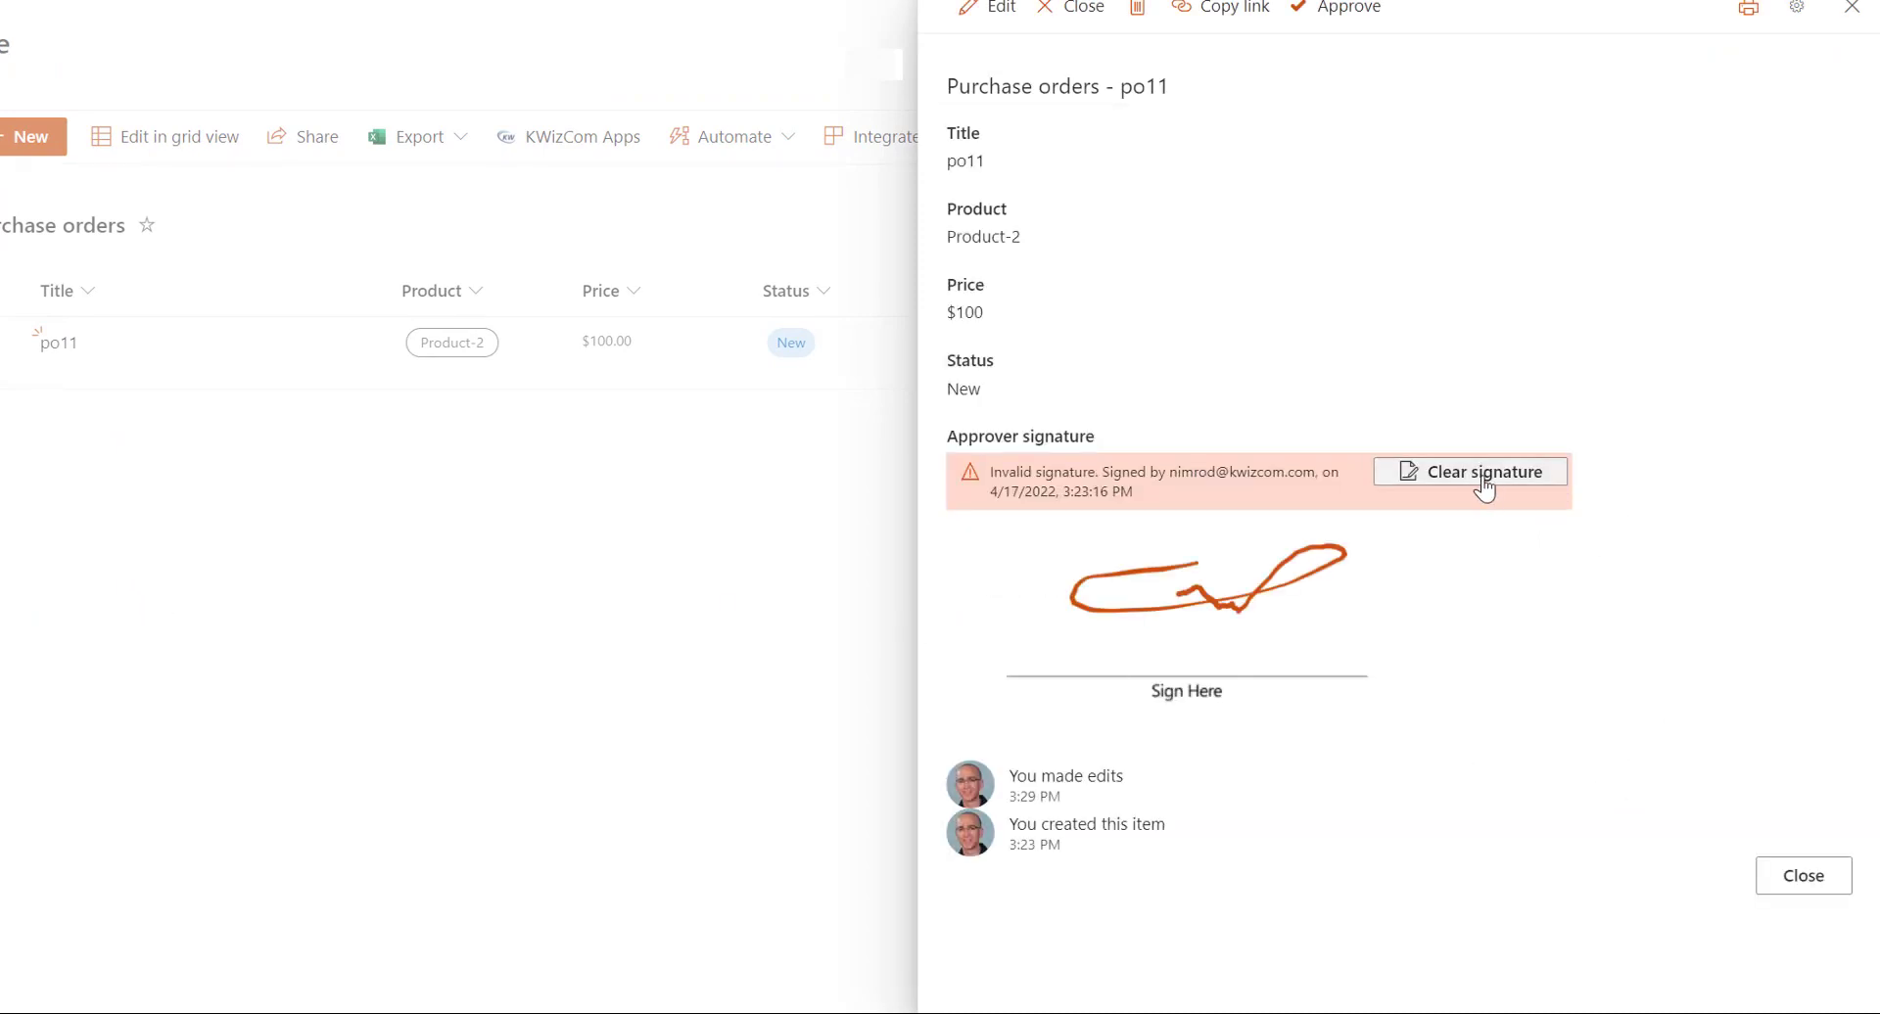
pyautogui.click(1391, 473)
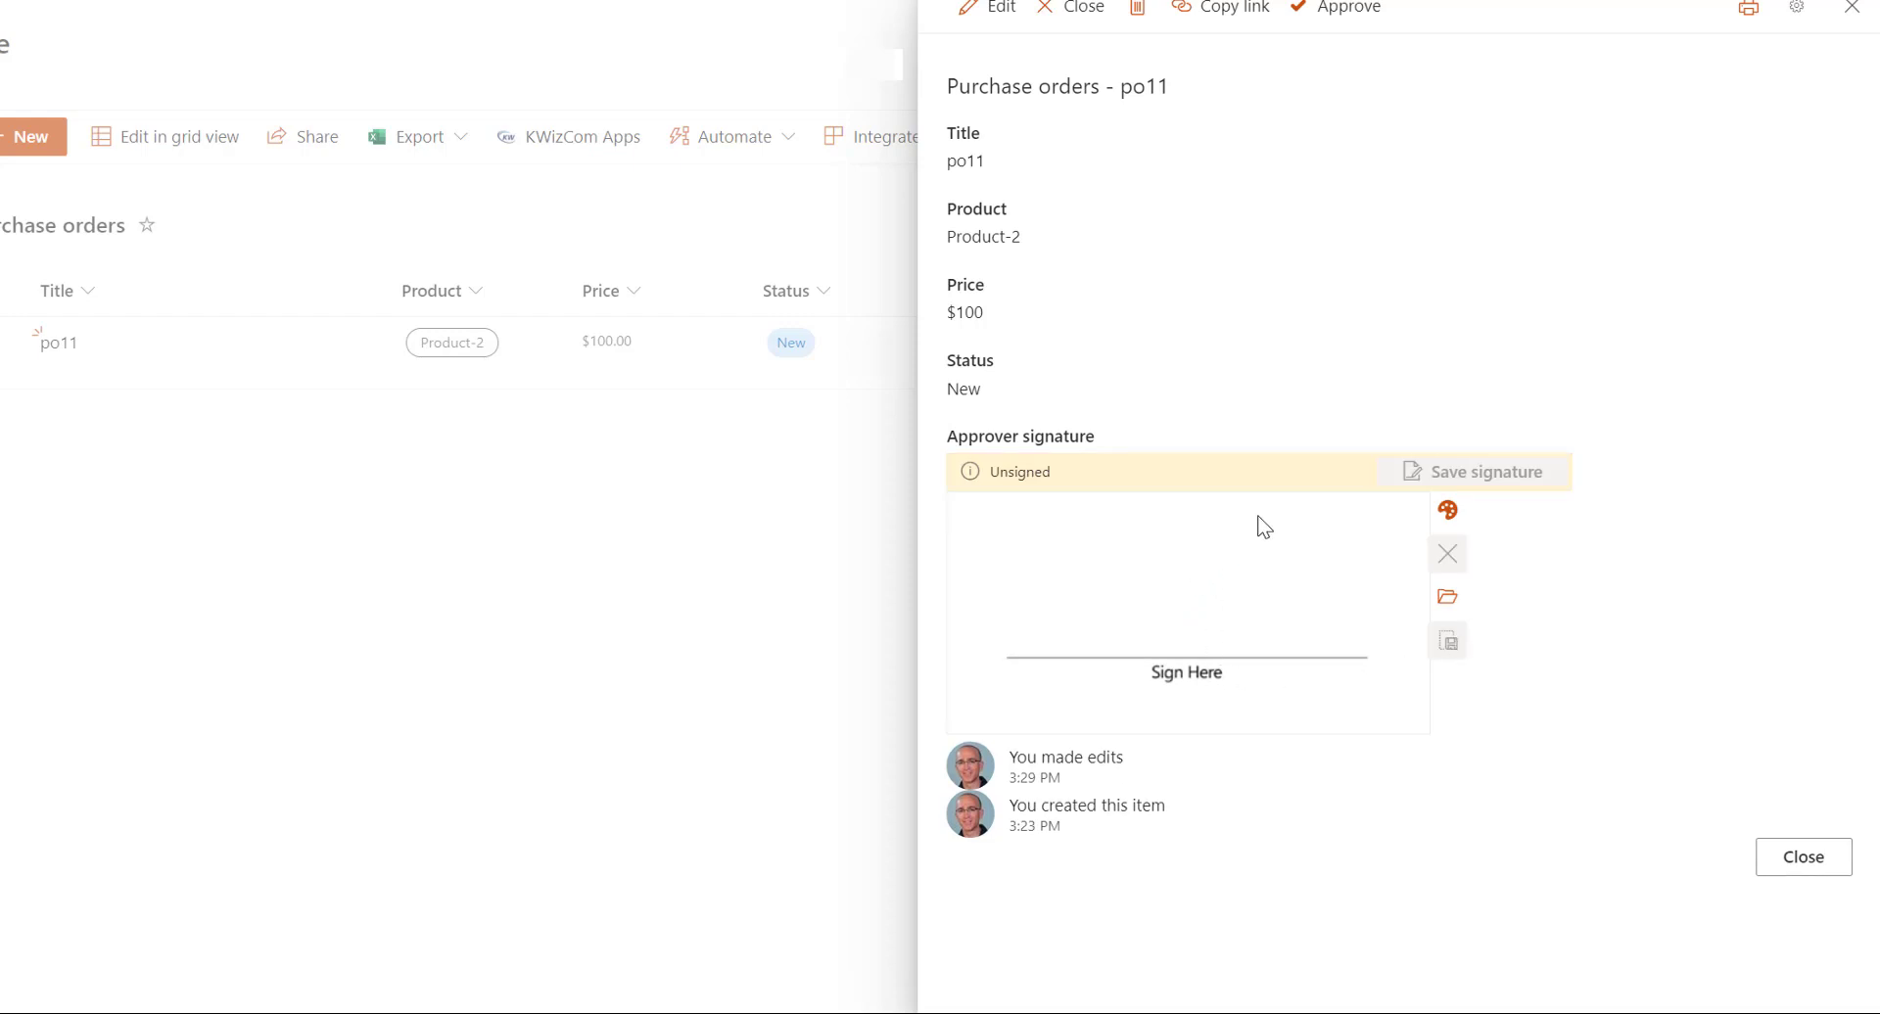
pyautogui.moveTo(1259, 516); pyautogui.dragTo(1028, 636)
pyautogui.moveTo(1181, 604); pyautogui.dragTo(1071, 590)
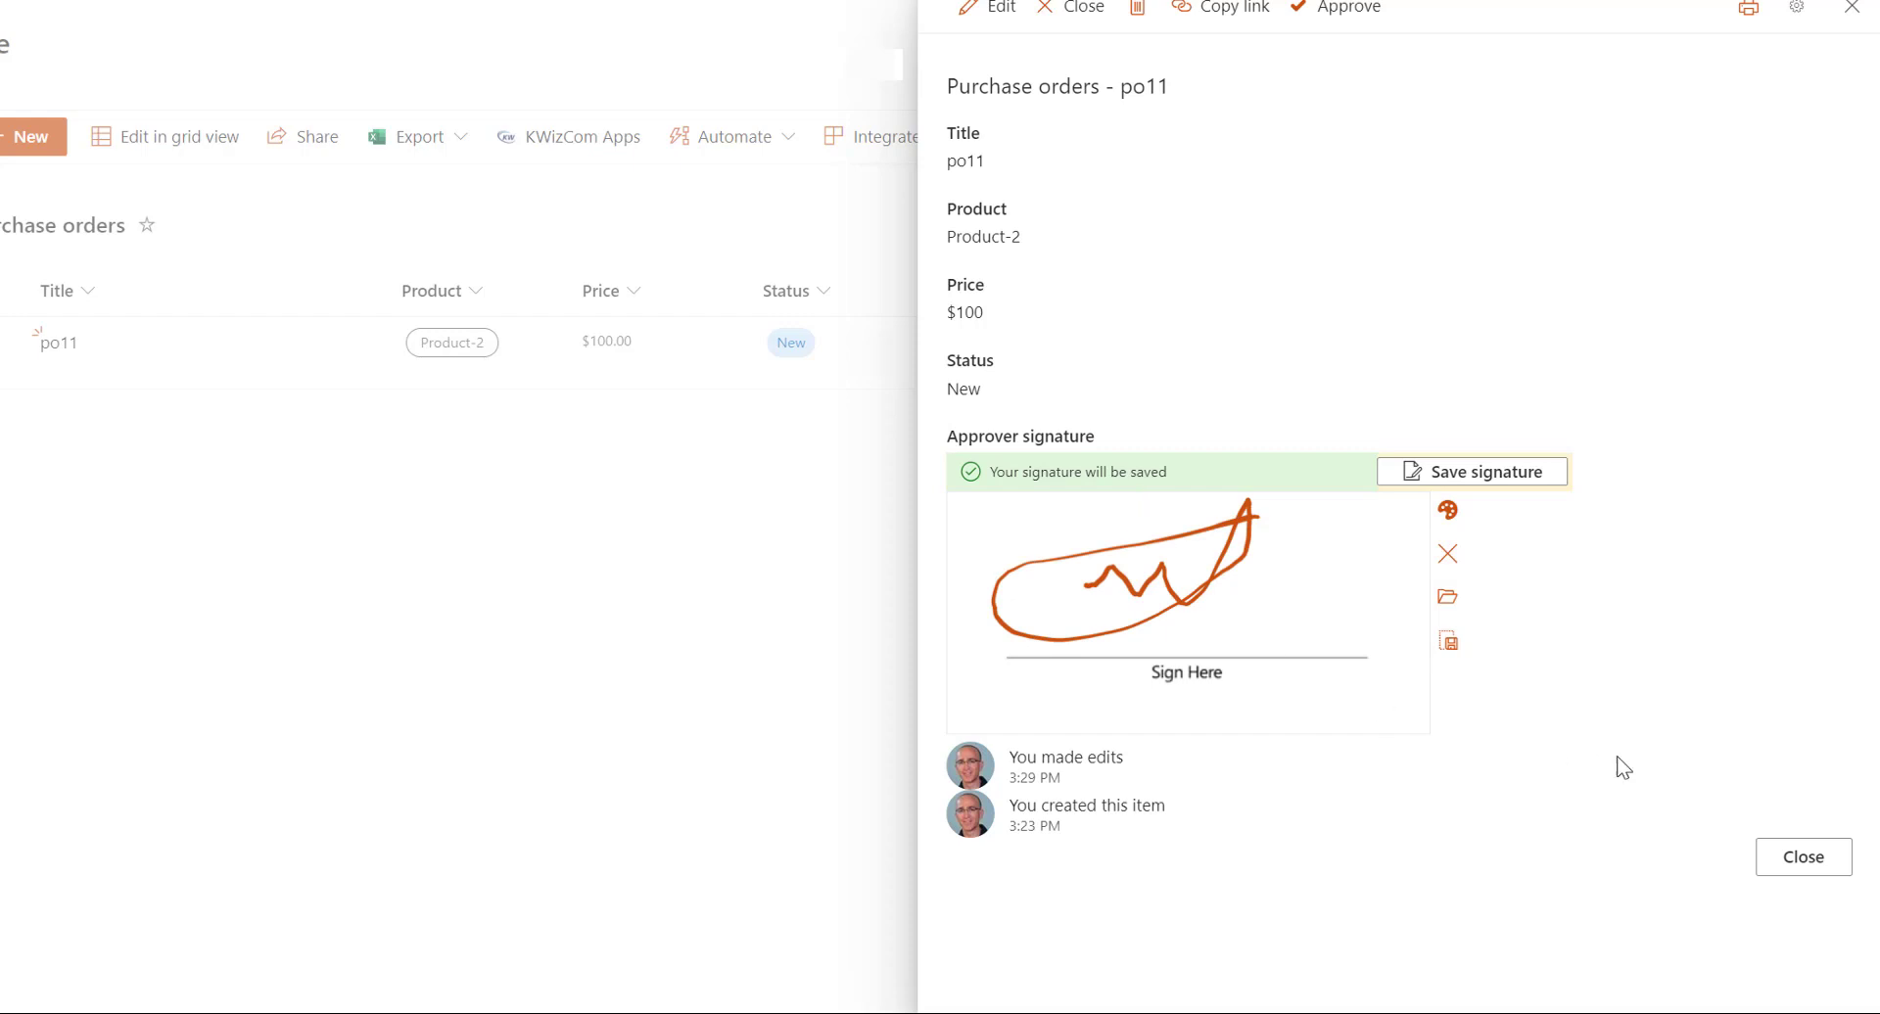
pyautogui.click(1473, 483)
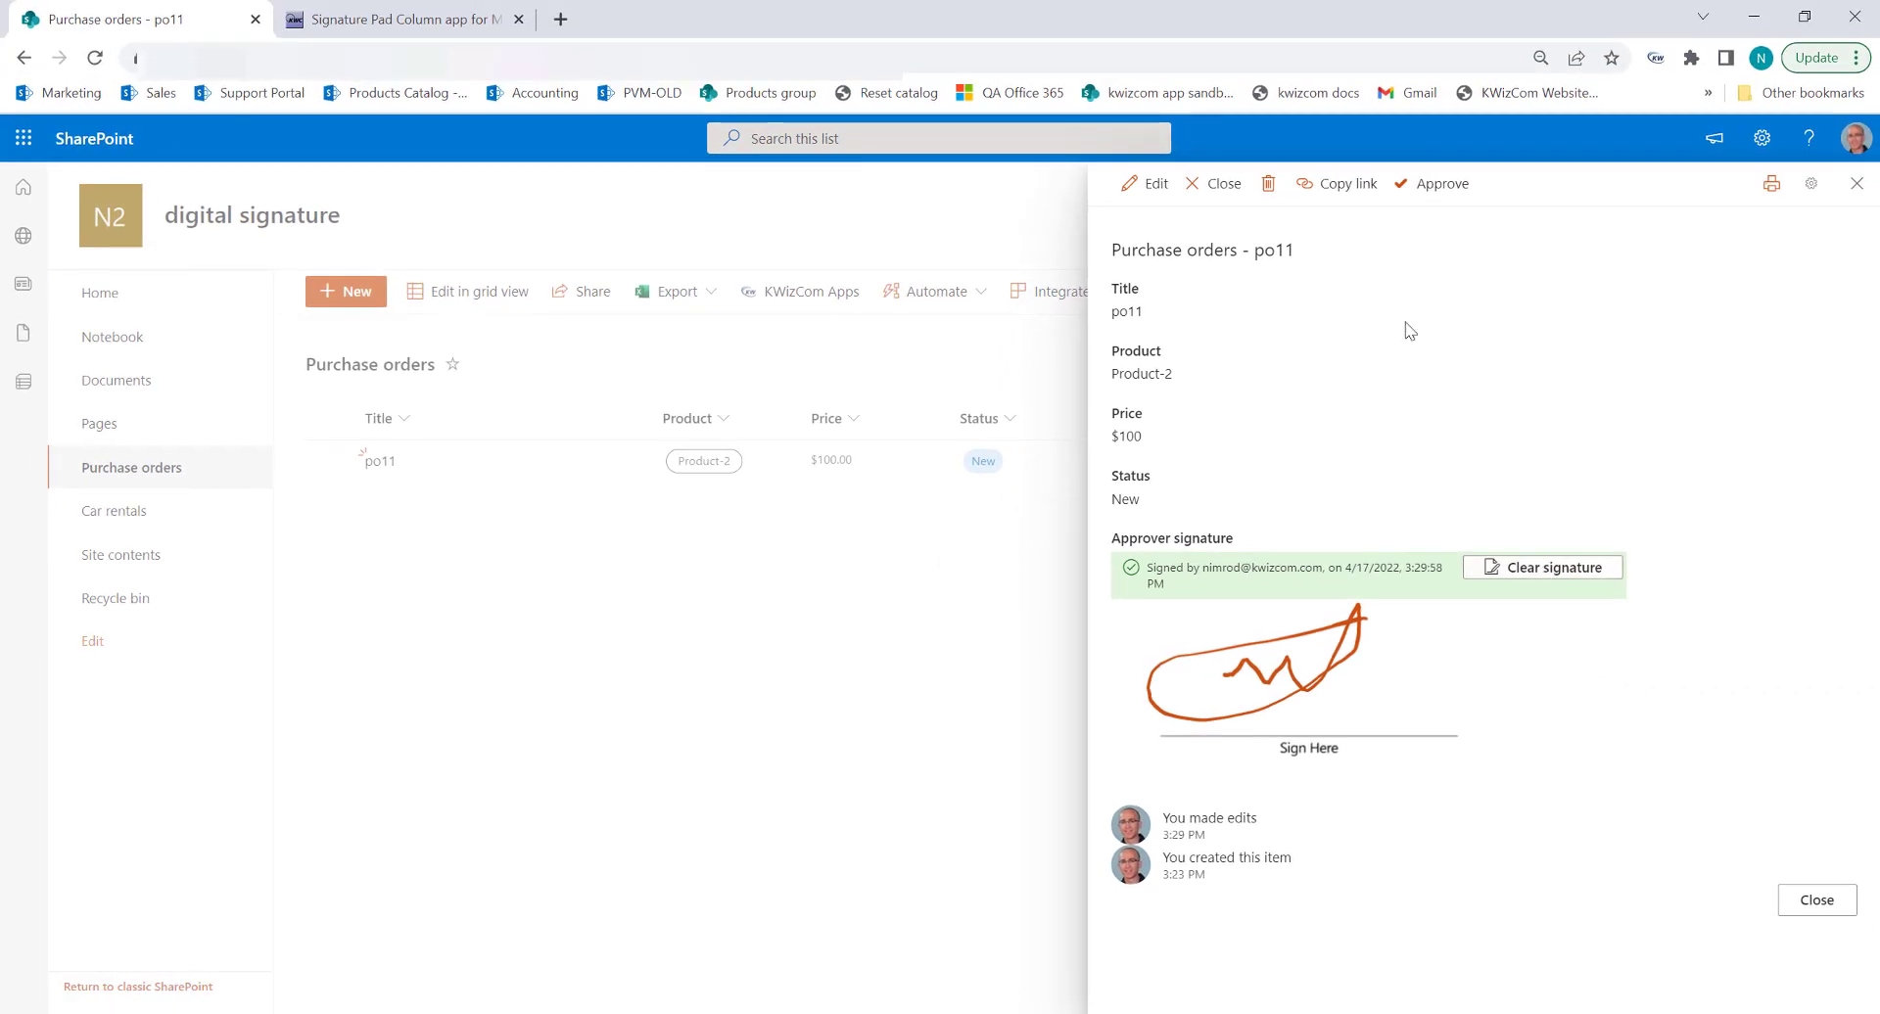
pyautogui.click(1219, 184)
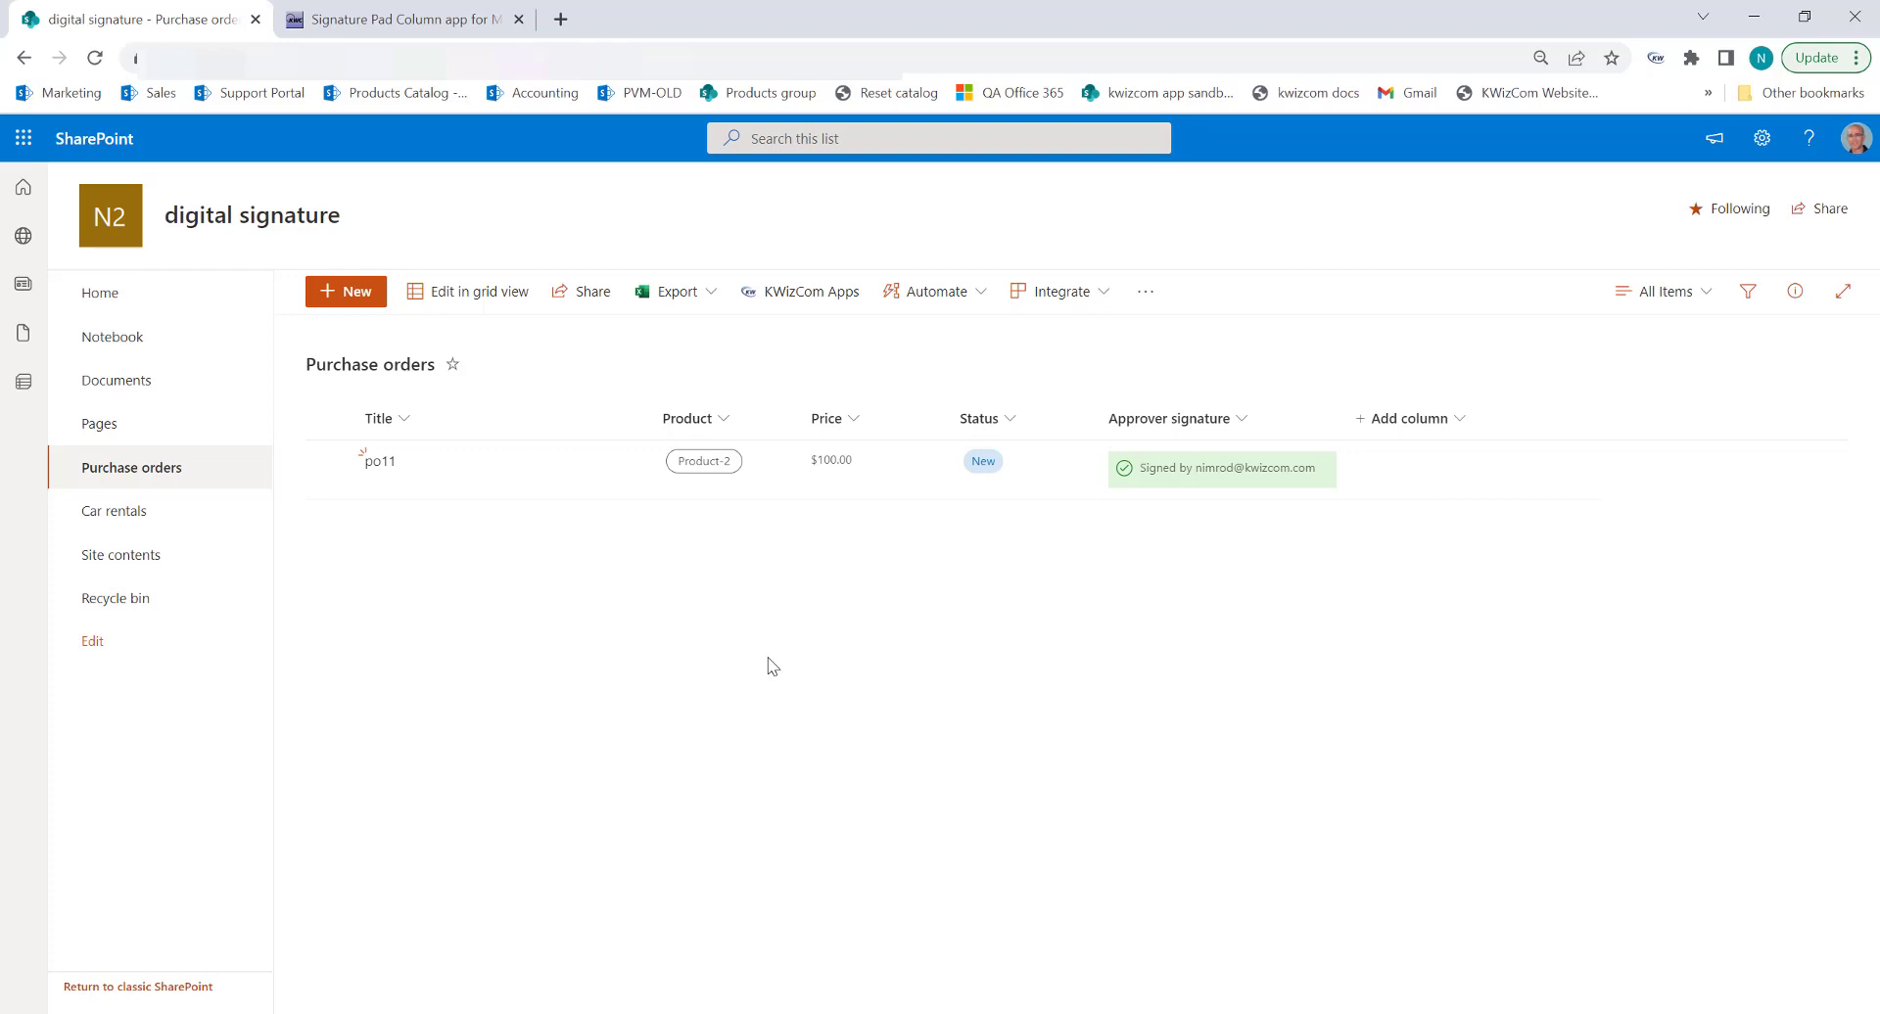
# - Open the Signature Pad settings of the Purchase orders list for the existing Approver signature column
pyautogui.click(784, 299)
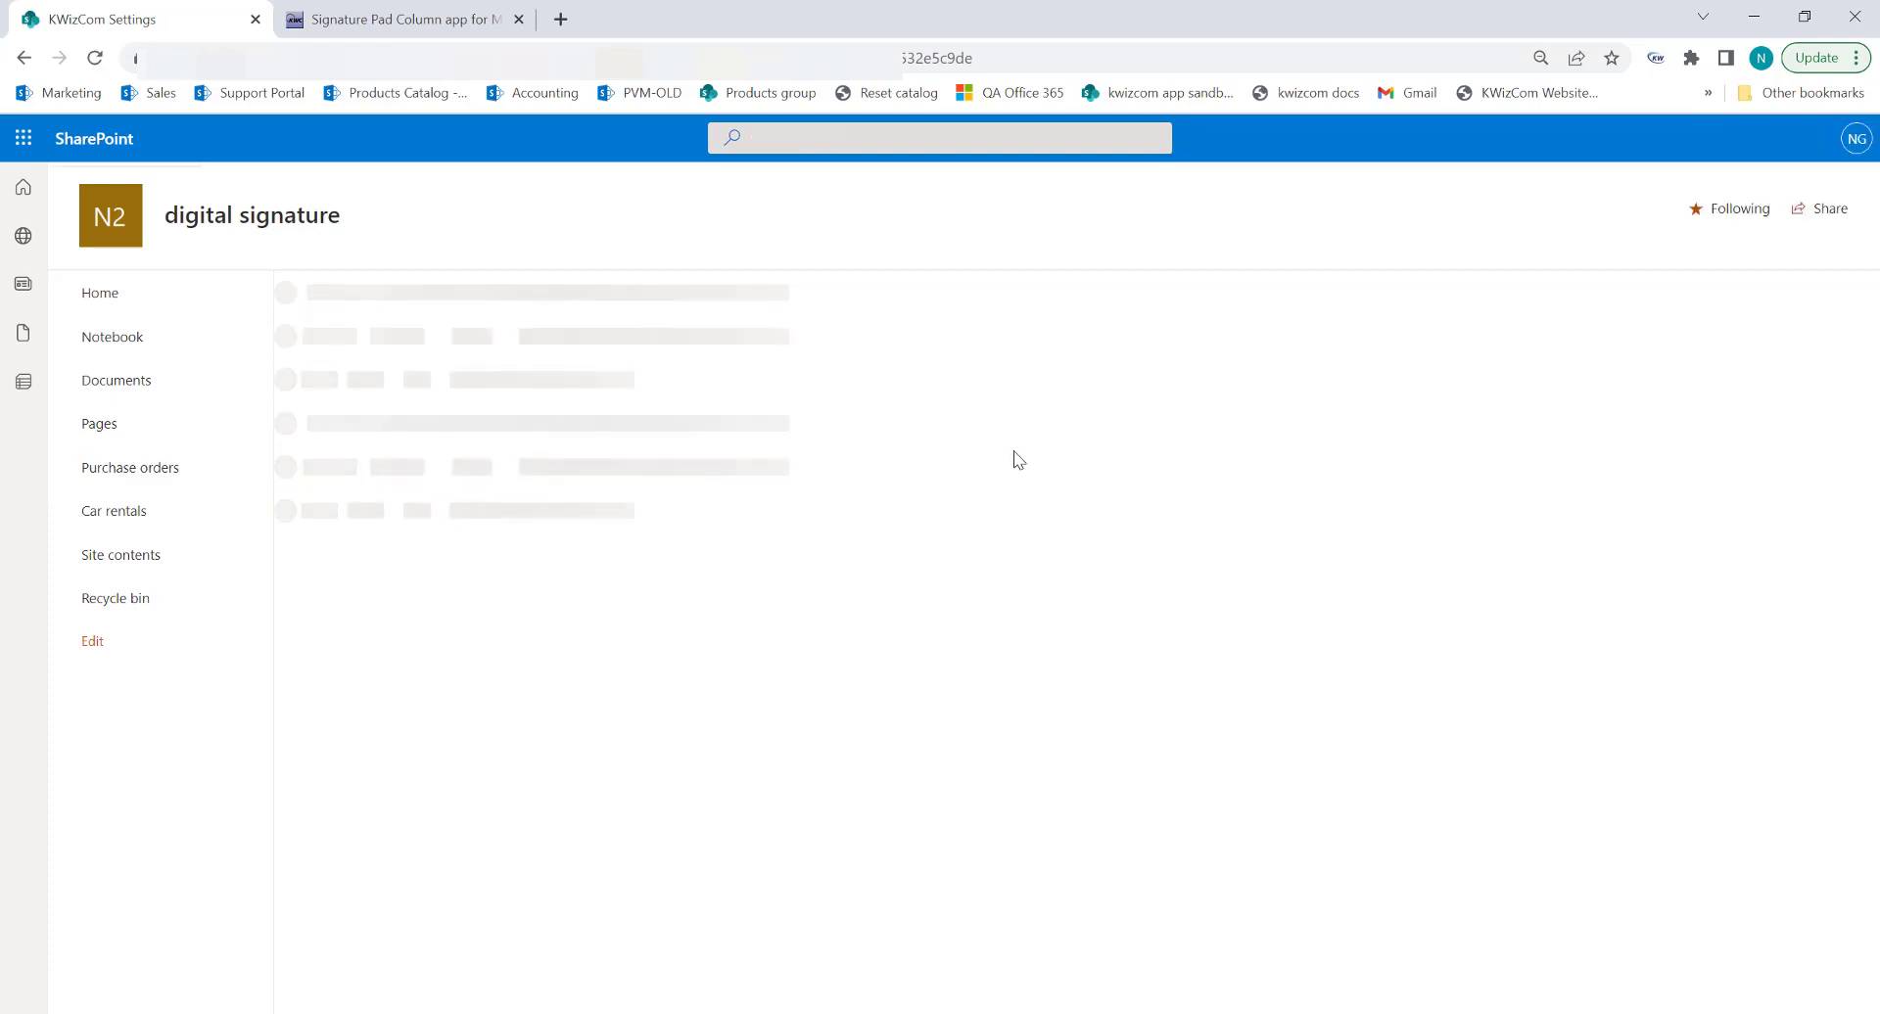
pyautogui.scroll(-3, 1177, 563)
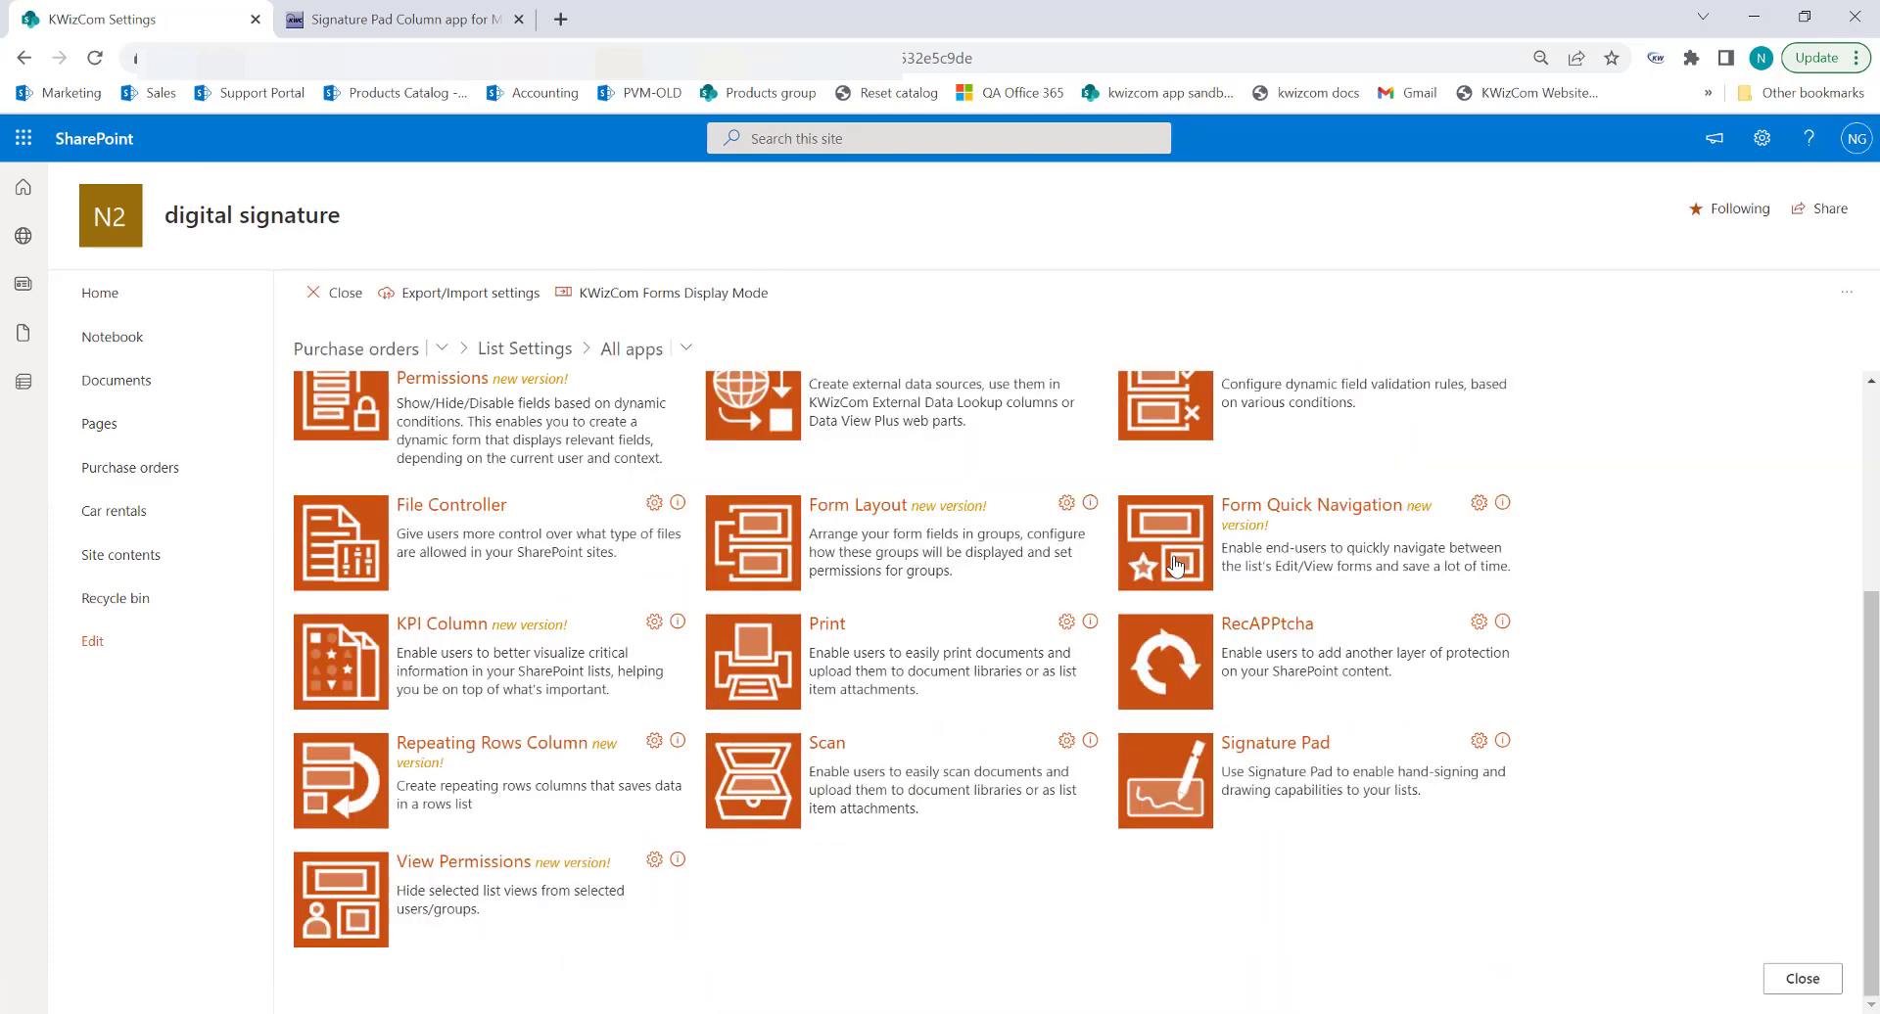
pyautogui.click(1188, 778)
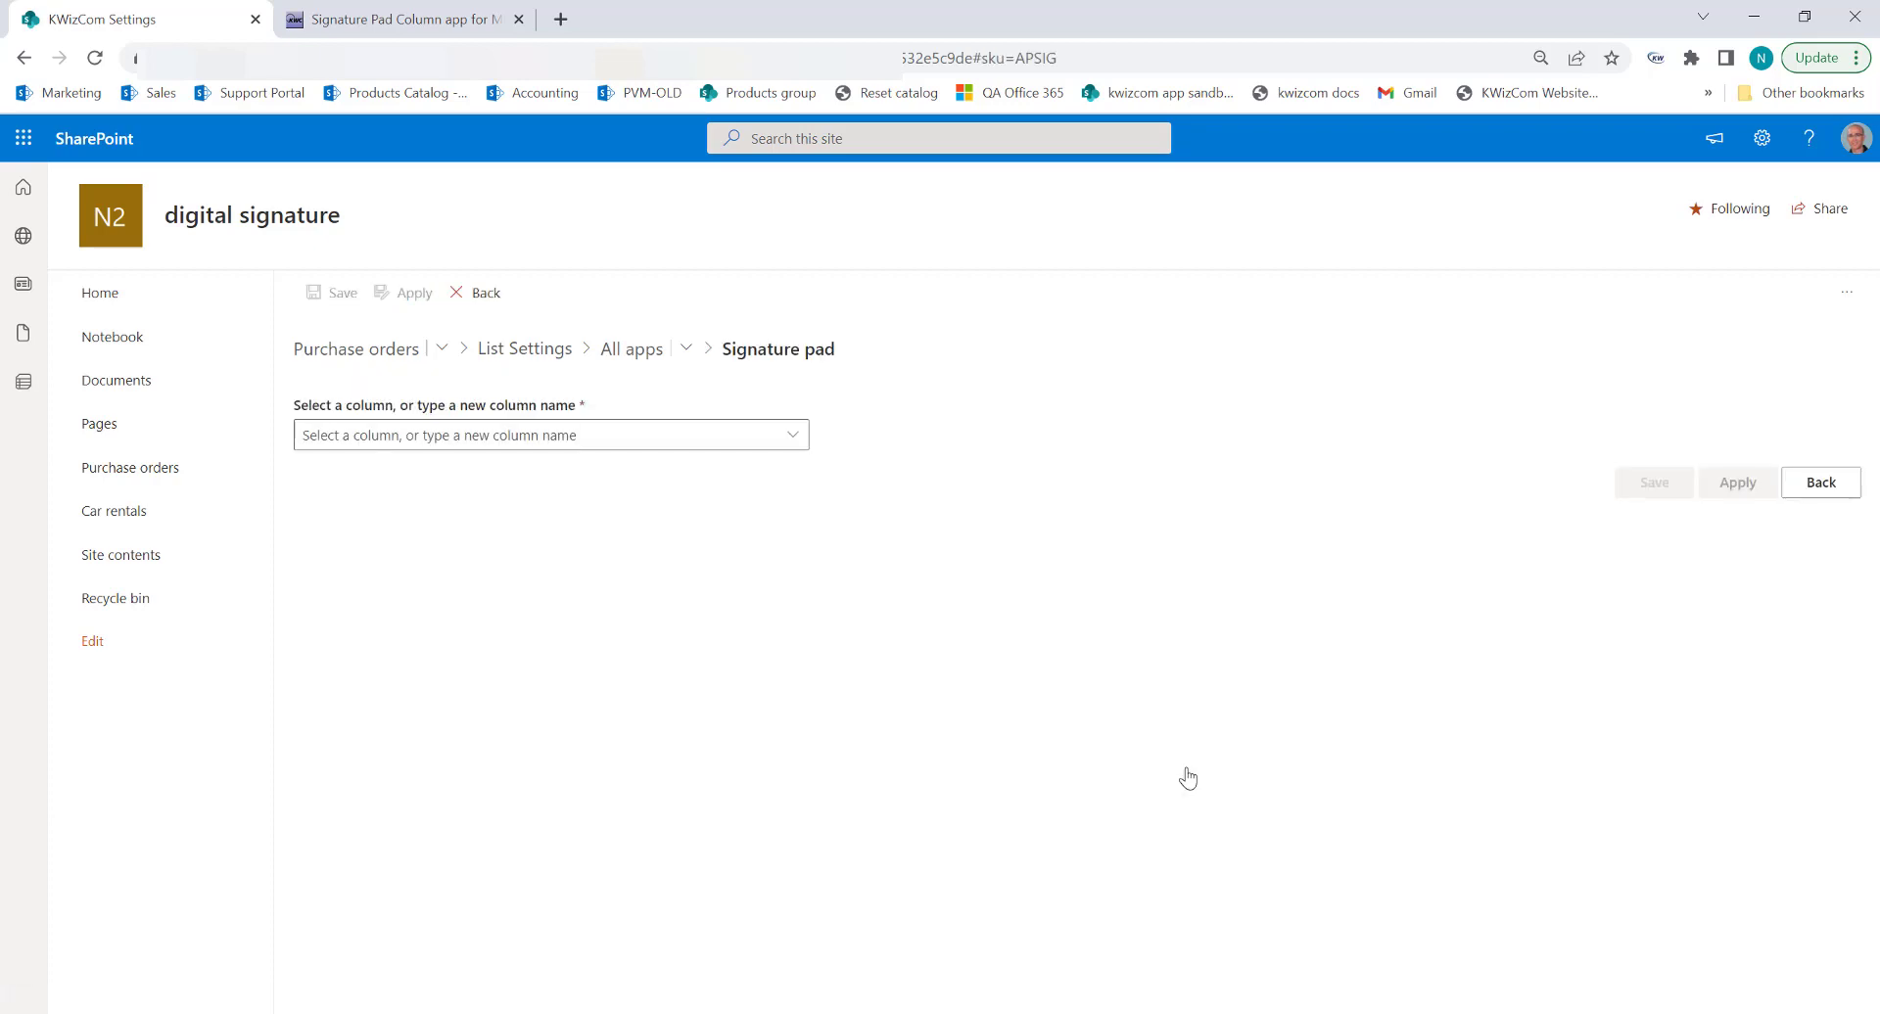
pyautogui.click(795, 443)
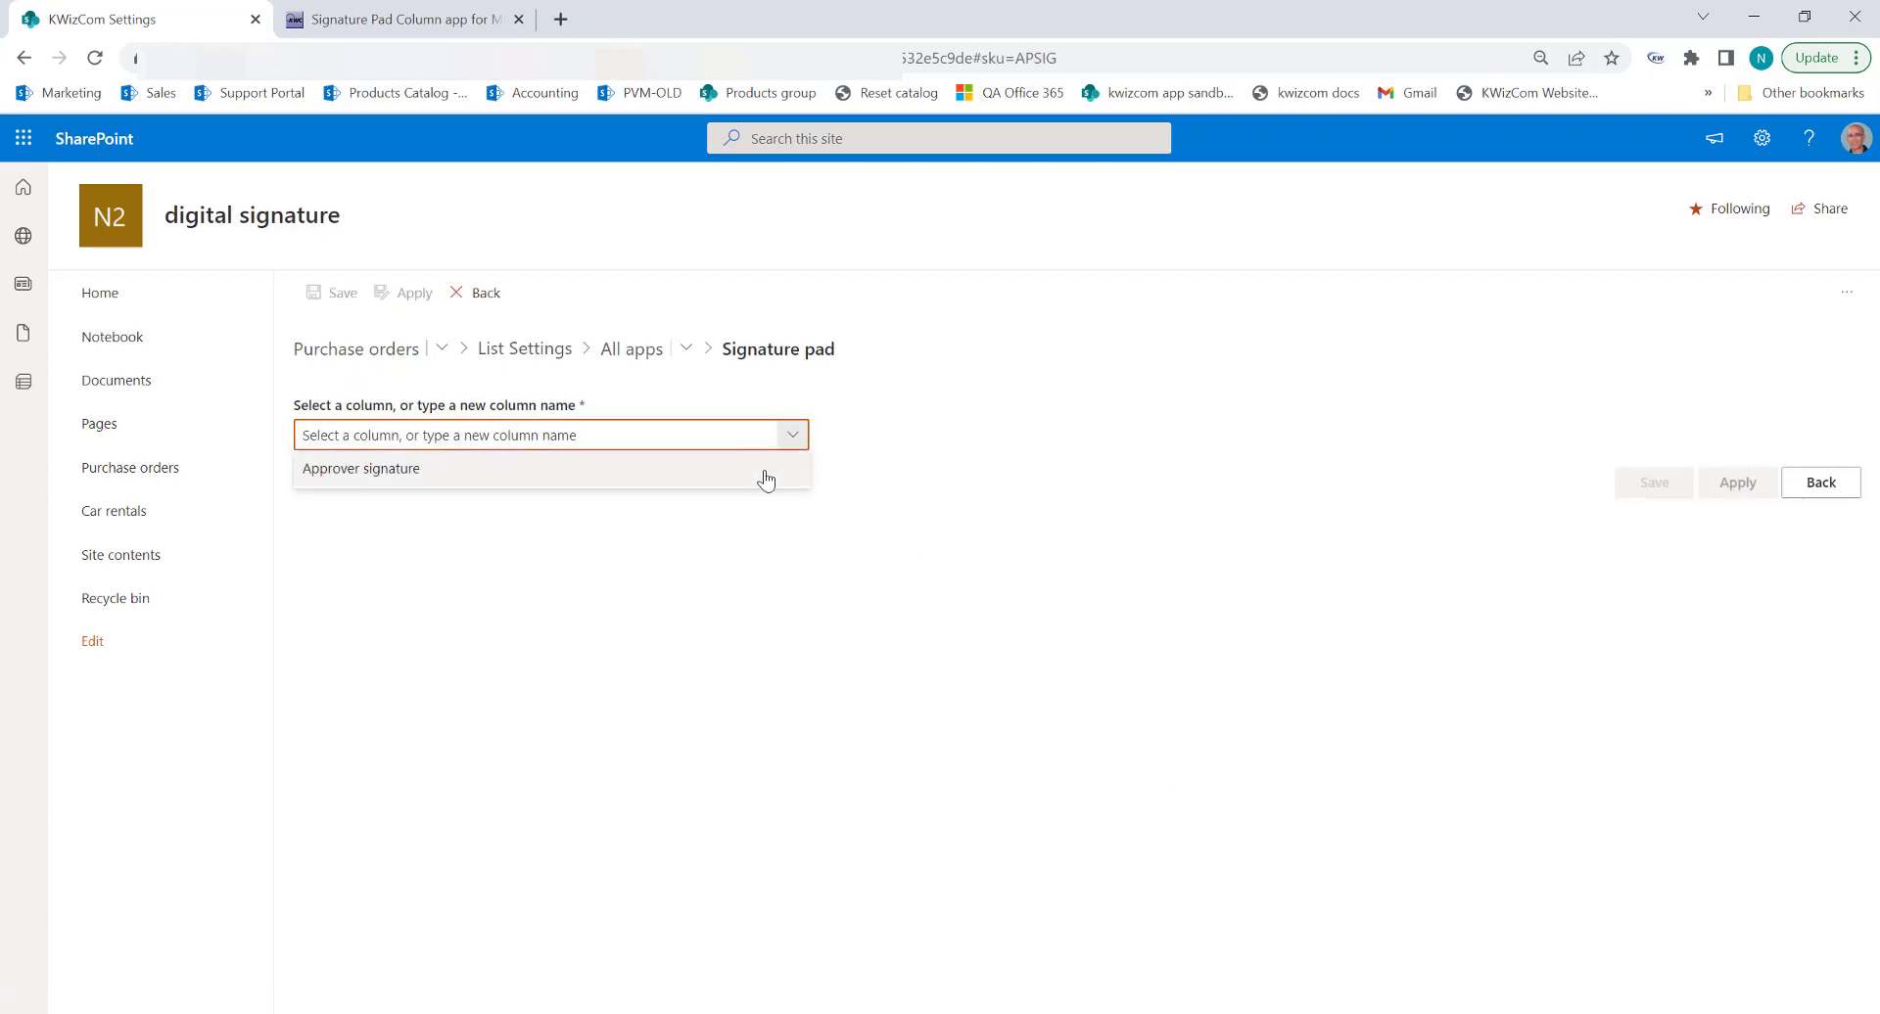
pyautogui.click(764, 476)
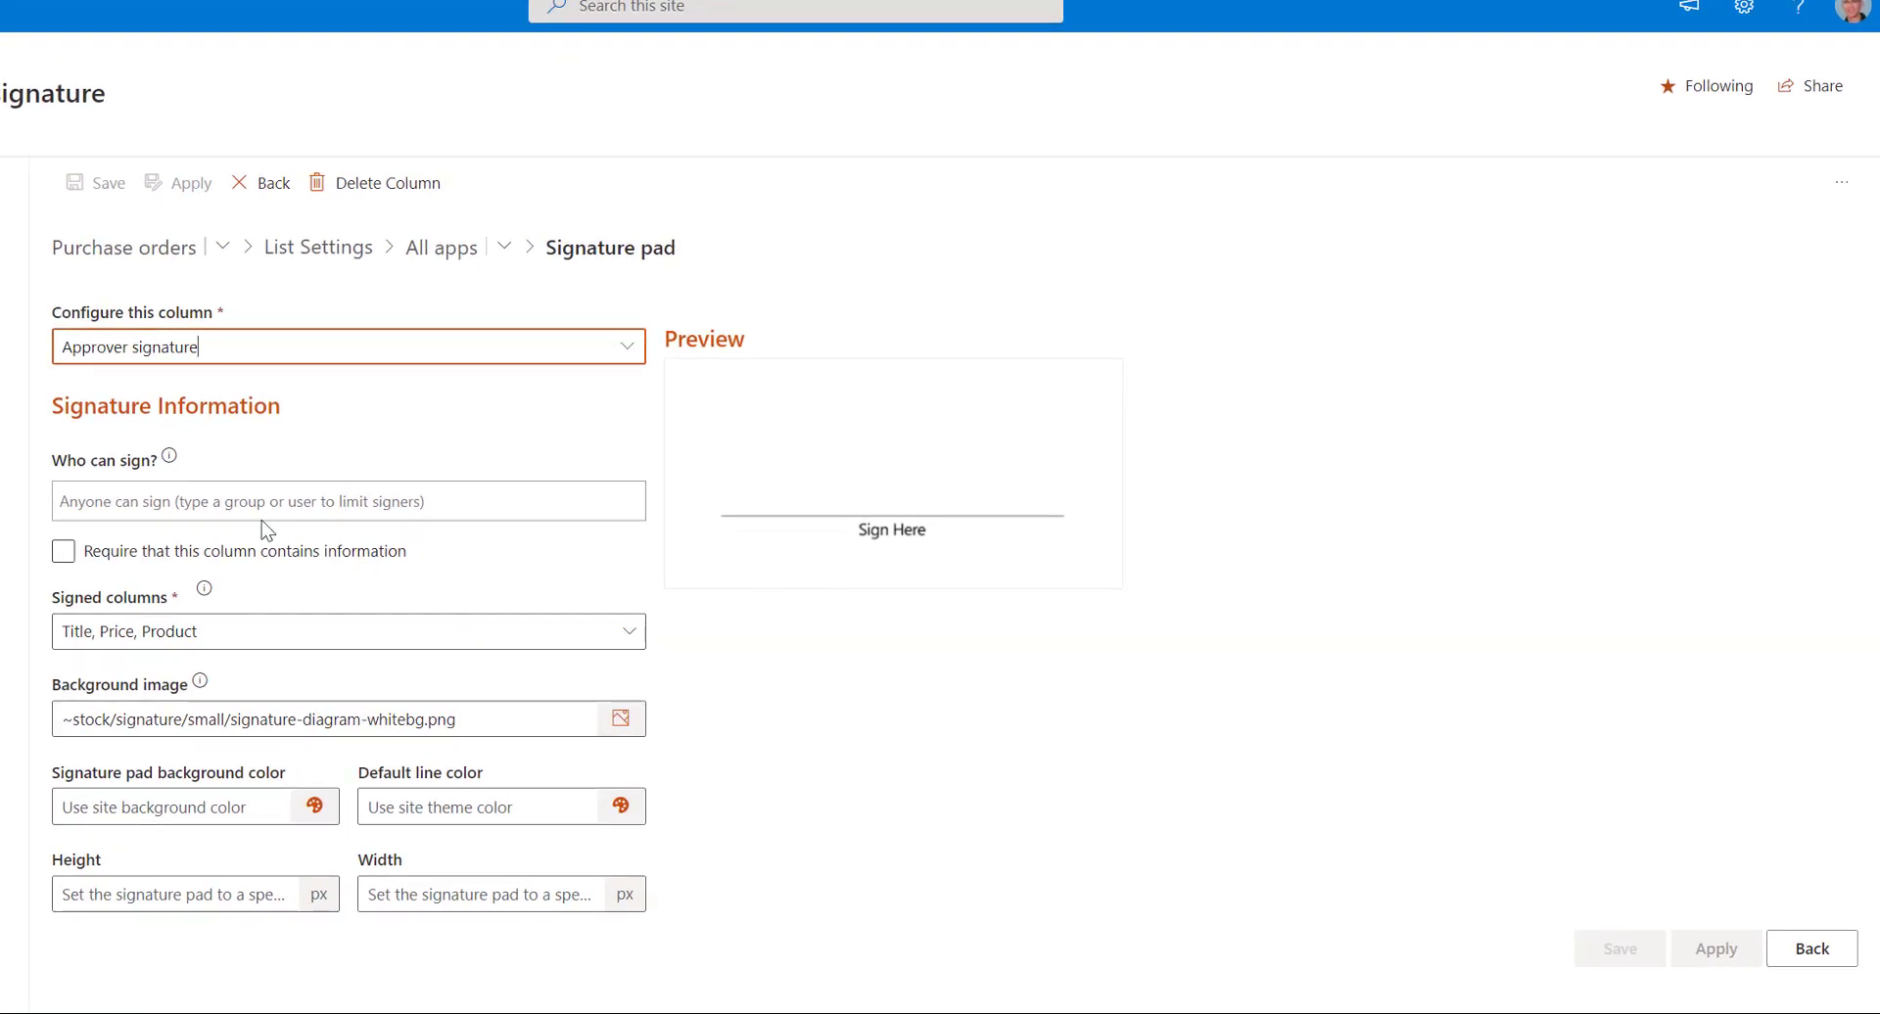
# - Restrict signing to the approver's user account, make the signature column required and save its settings
pyautogui.click(265, 516)
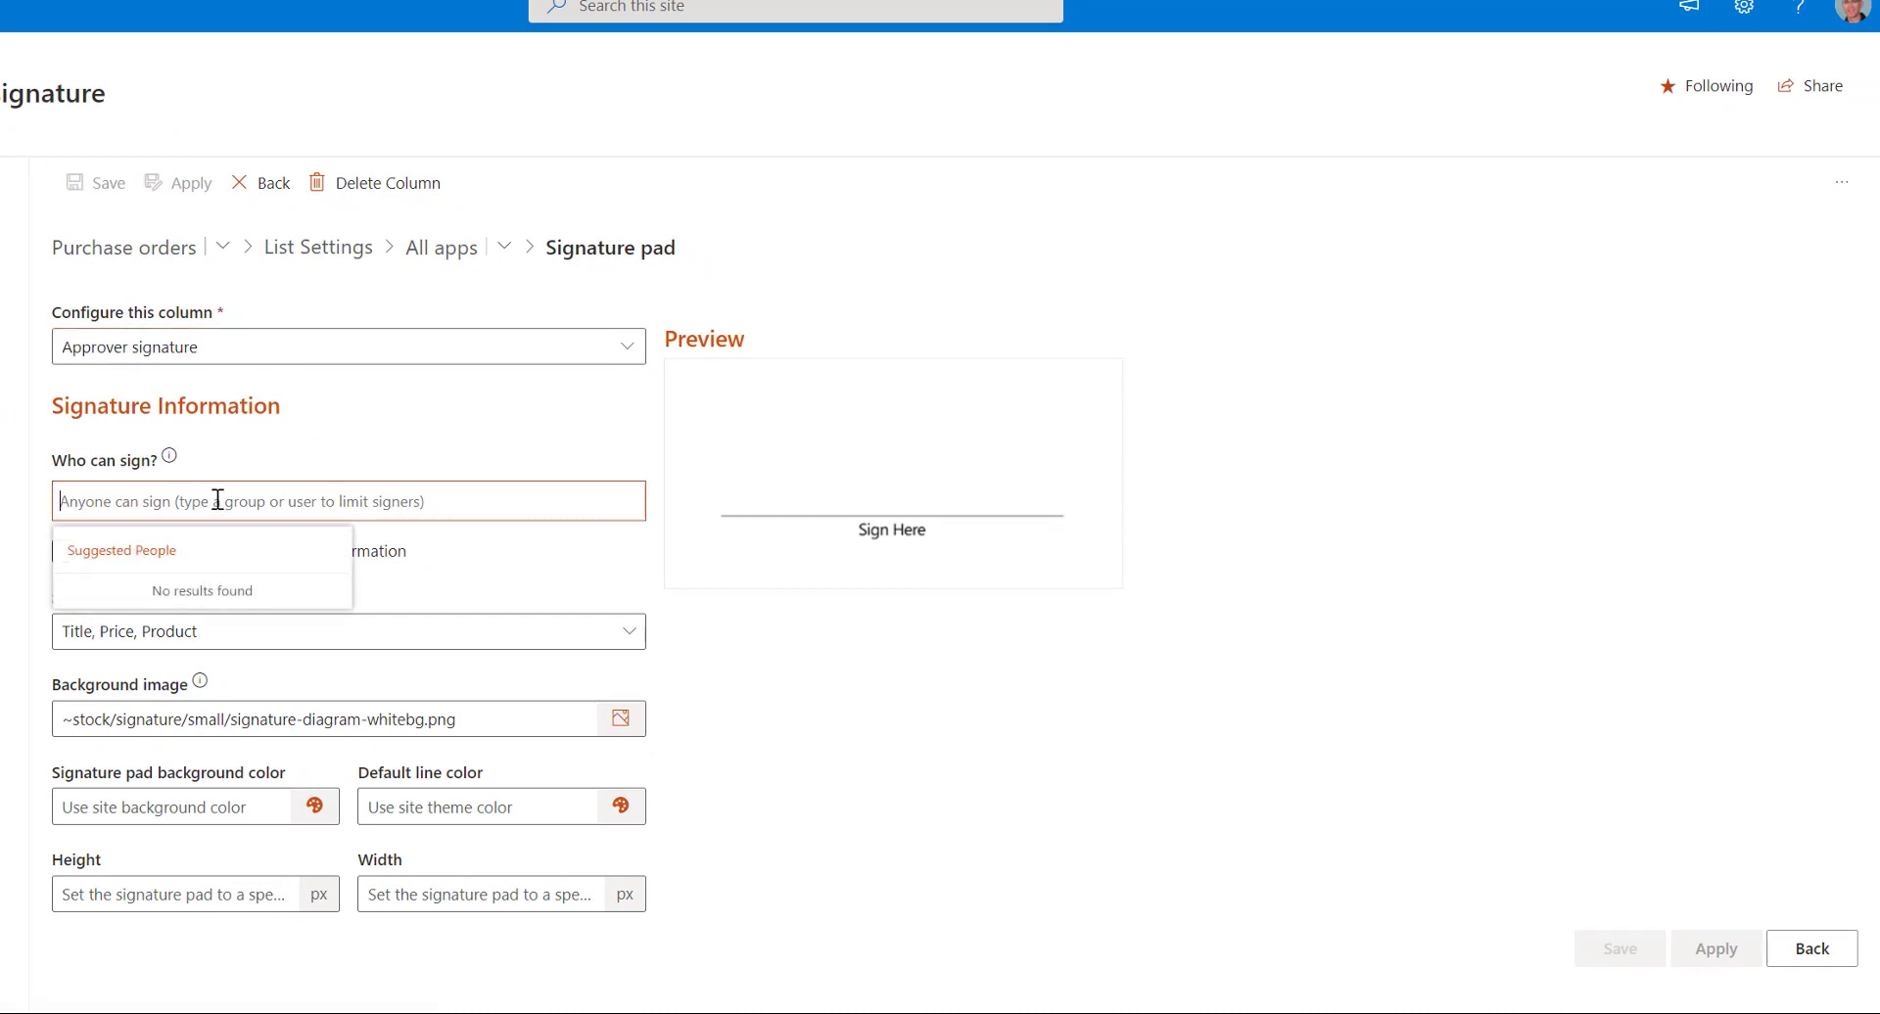
pyautogui.write('nimrod')
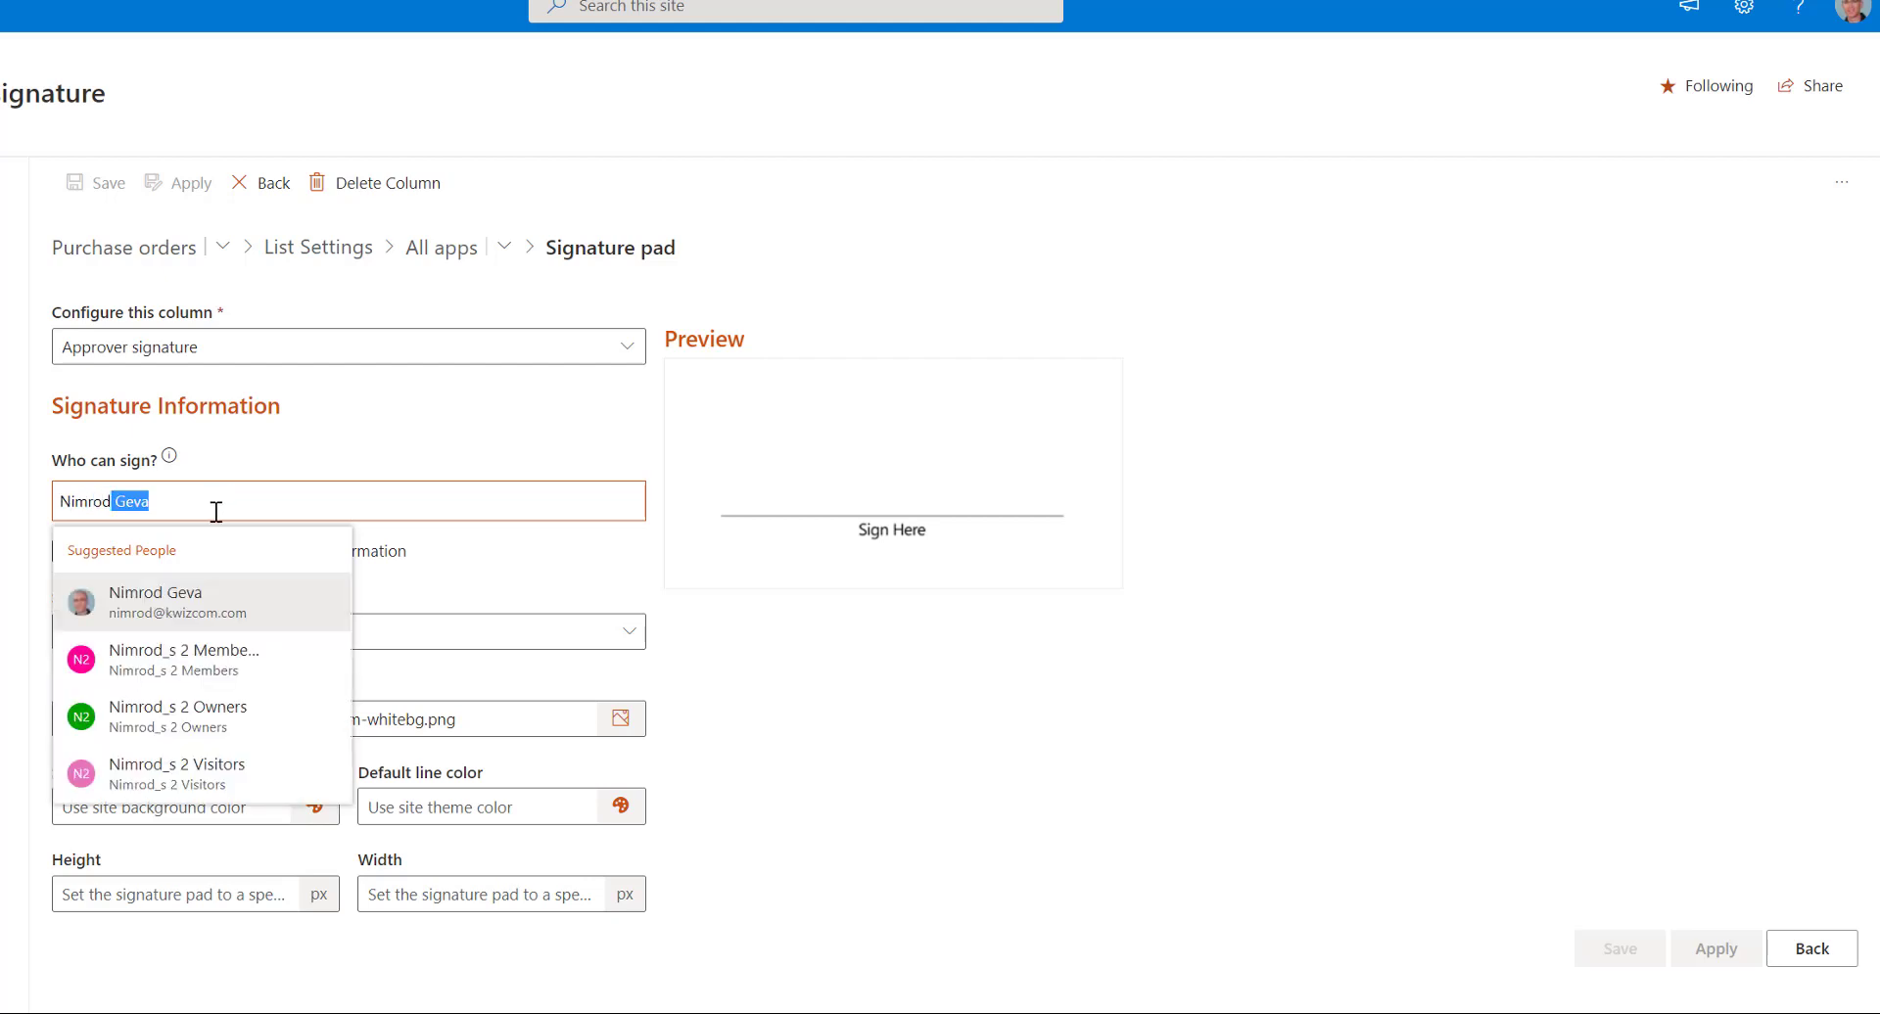
pyautogui.click(185, 602)
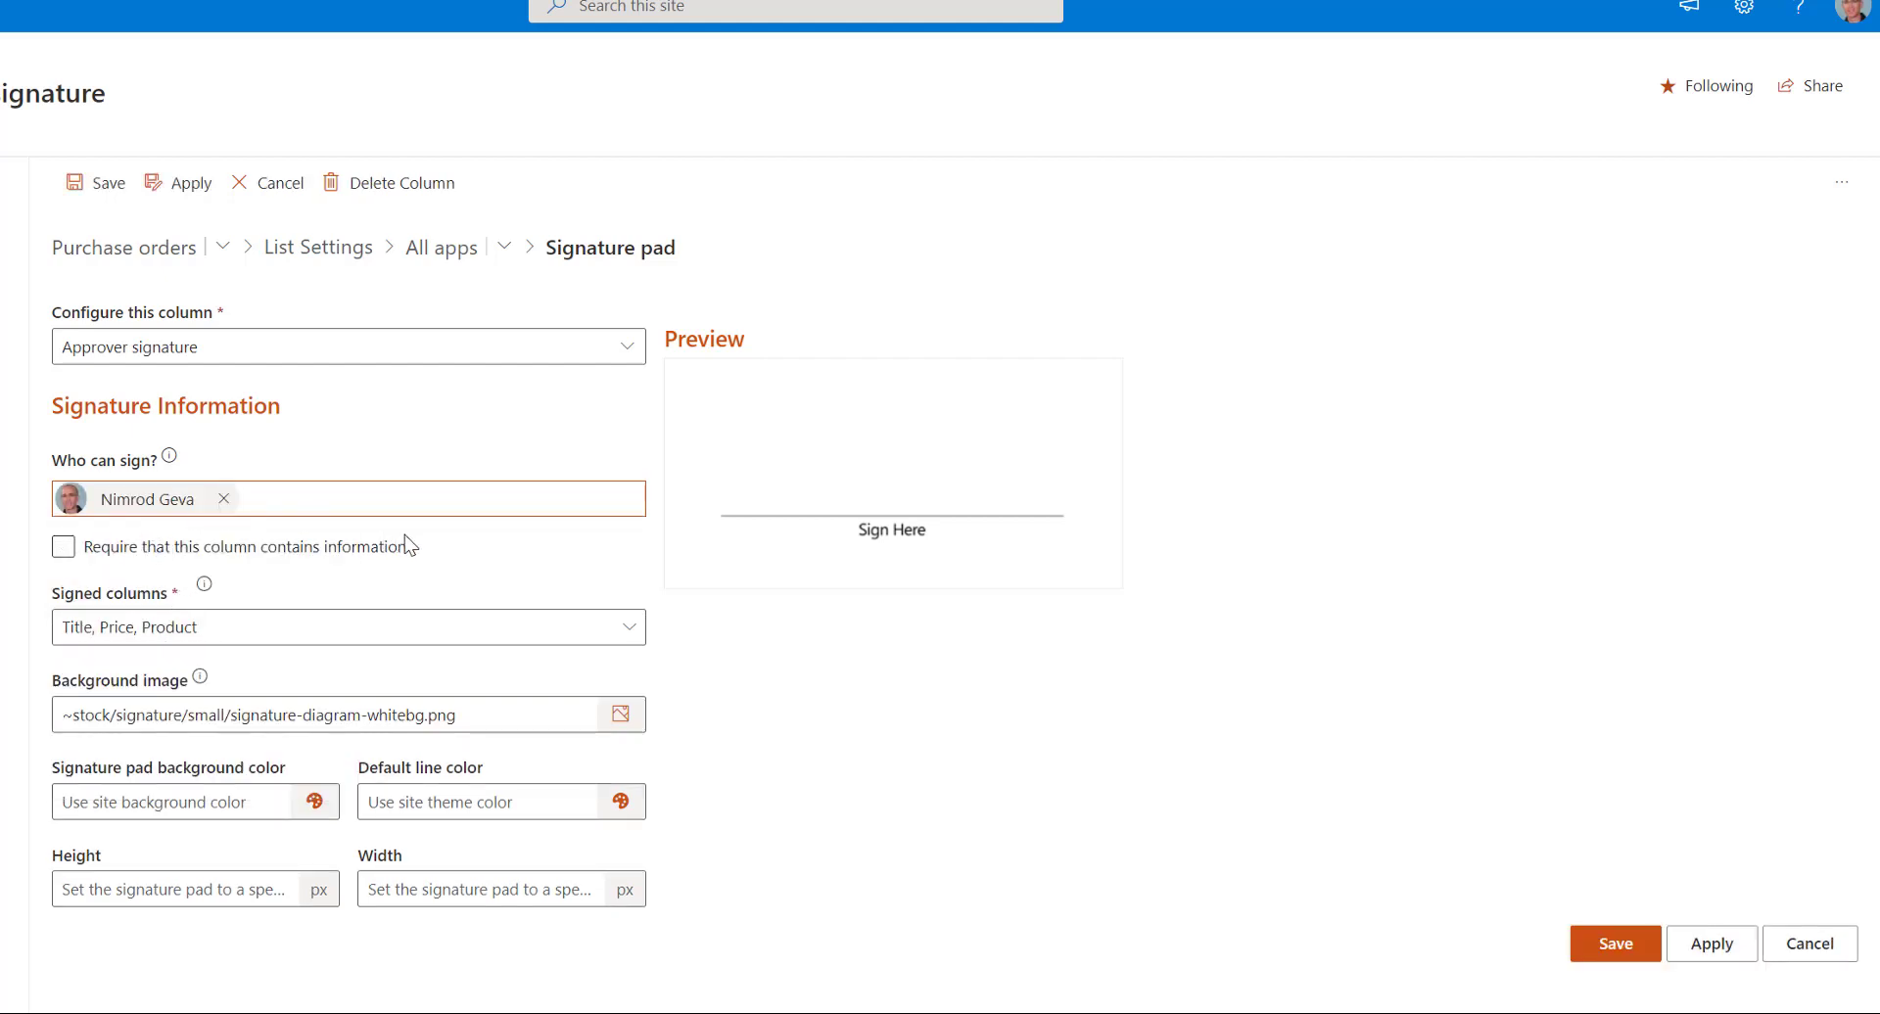
pyautogui.click(64, 551)
pyautogui.click(64, 548)
pyautogui.click(1617, 944)
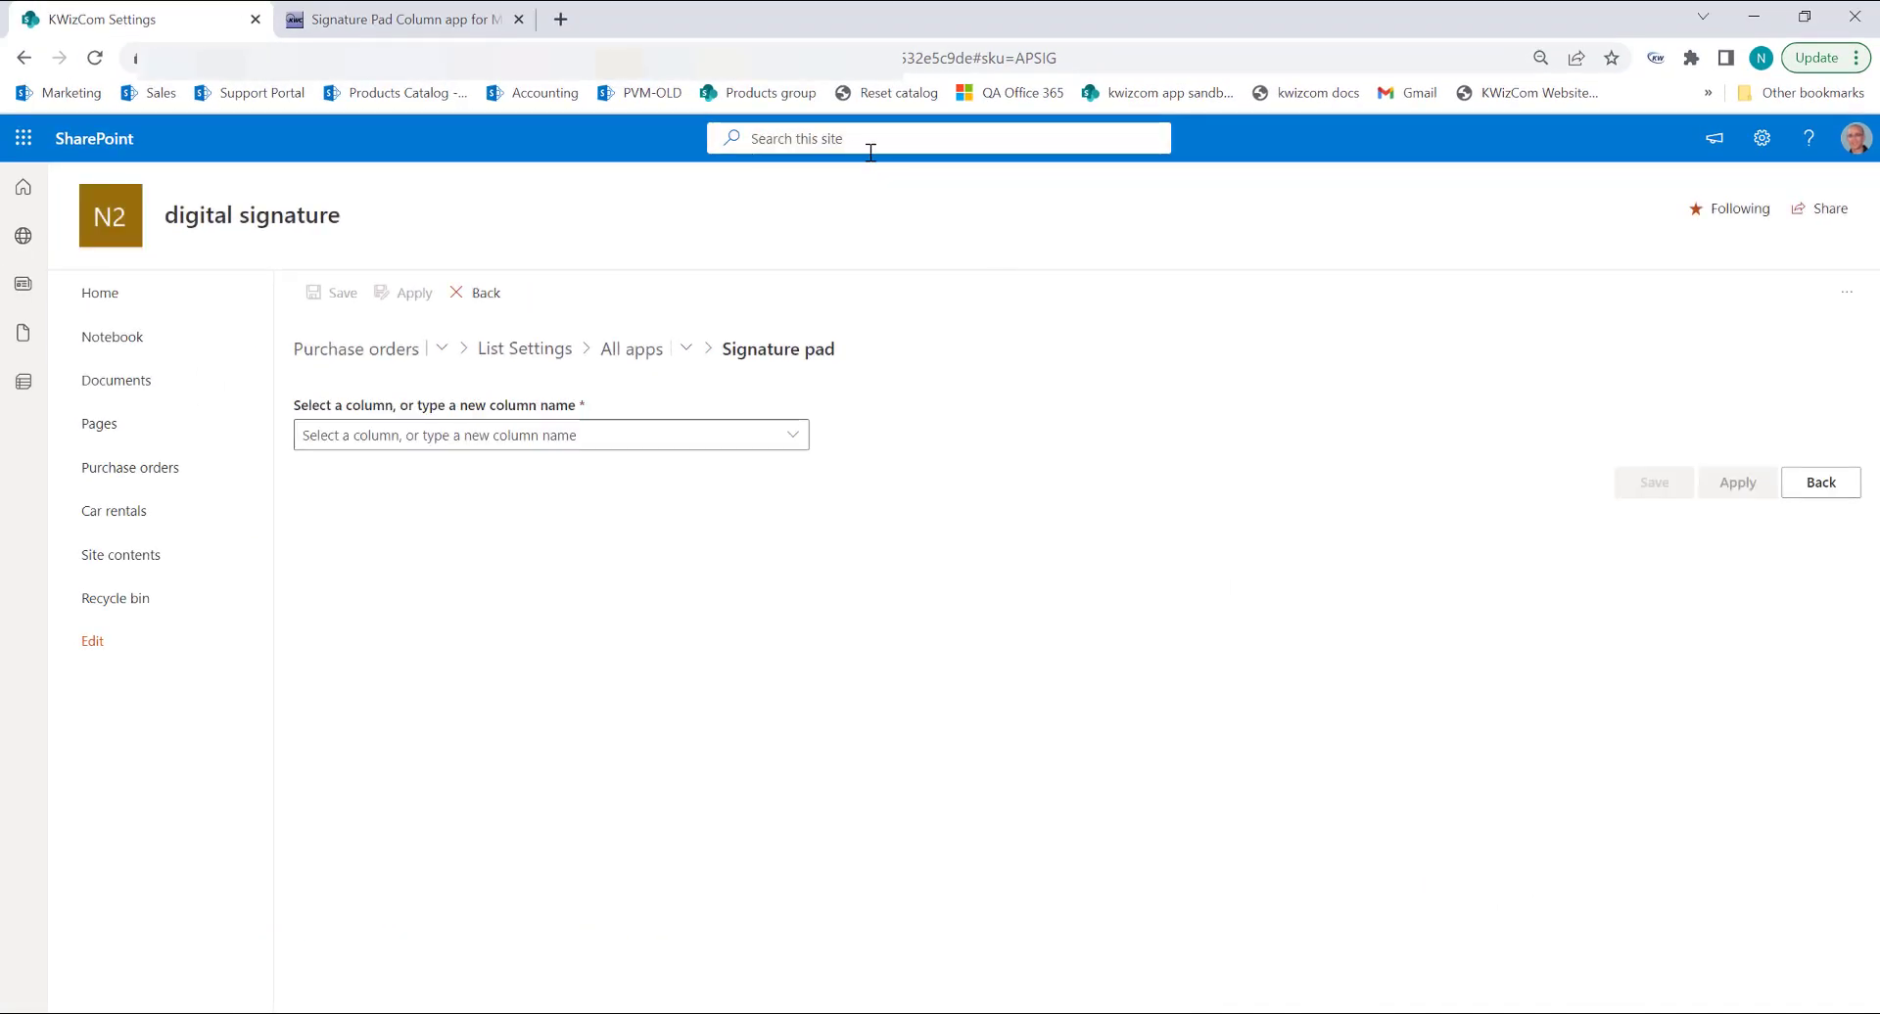
# - Return to the Purchase orders list and reload it in the incognito window signed in as another user
pyautogui.click(390, 351)
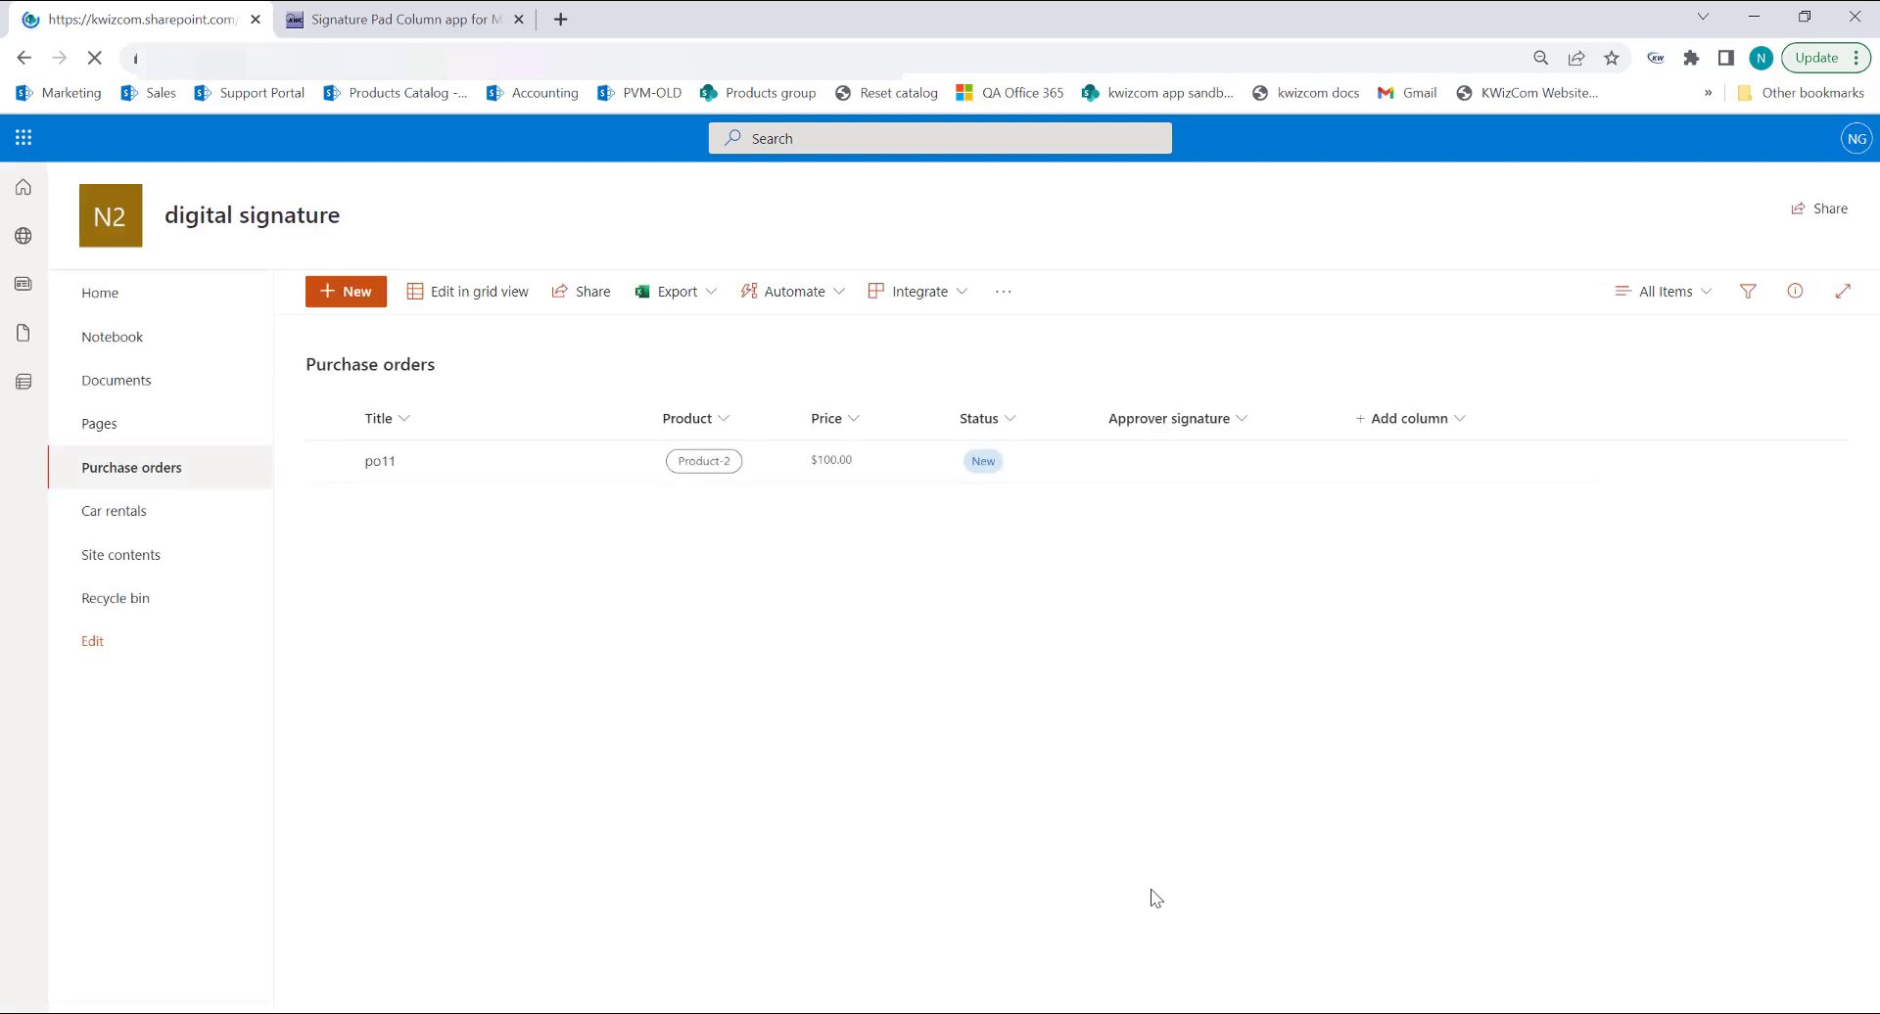
pyautogui.hotkey('alt', 'Tab')
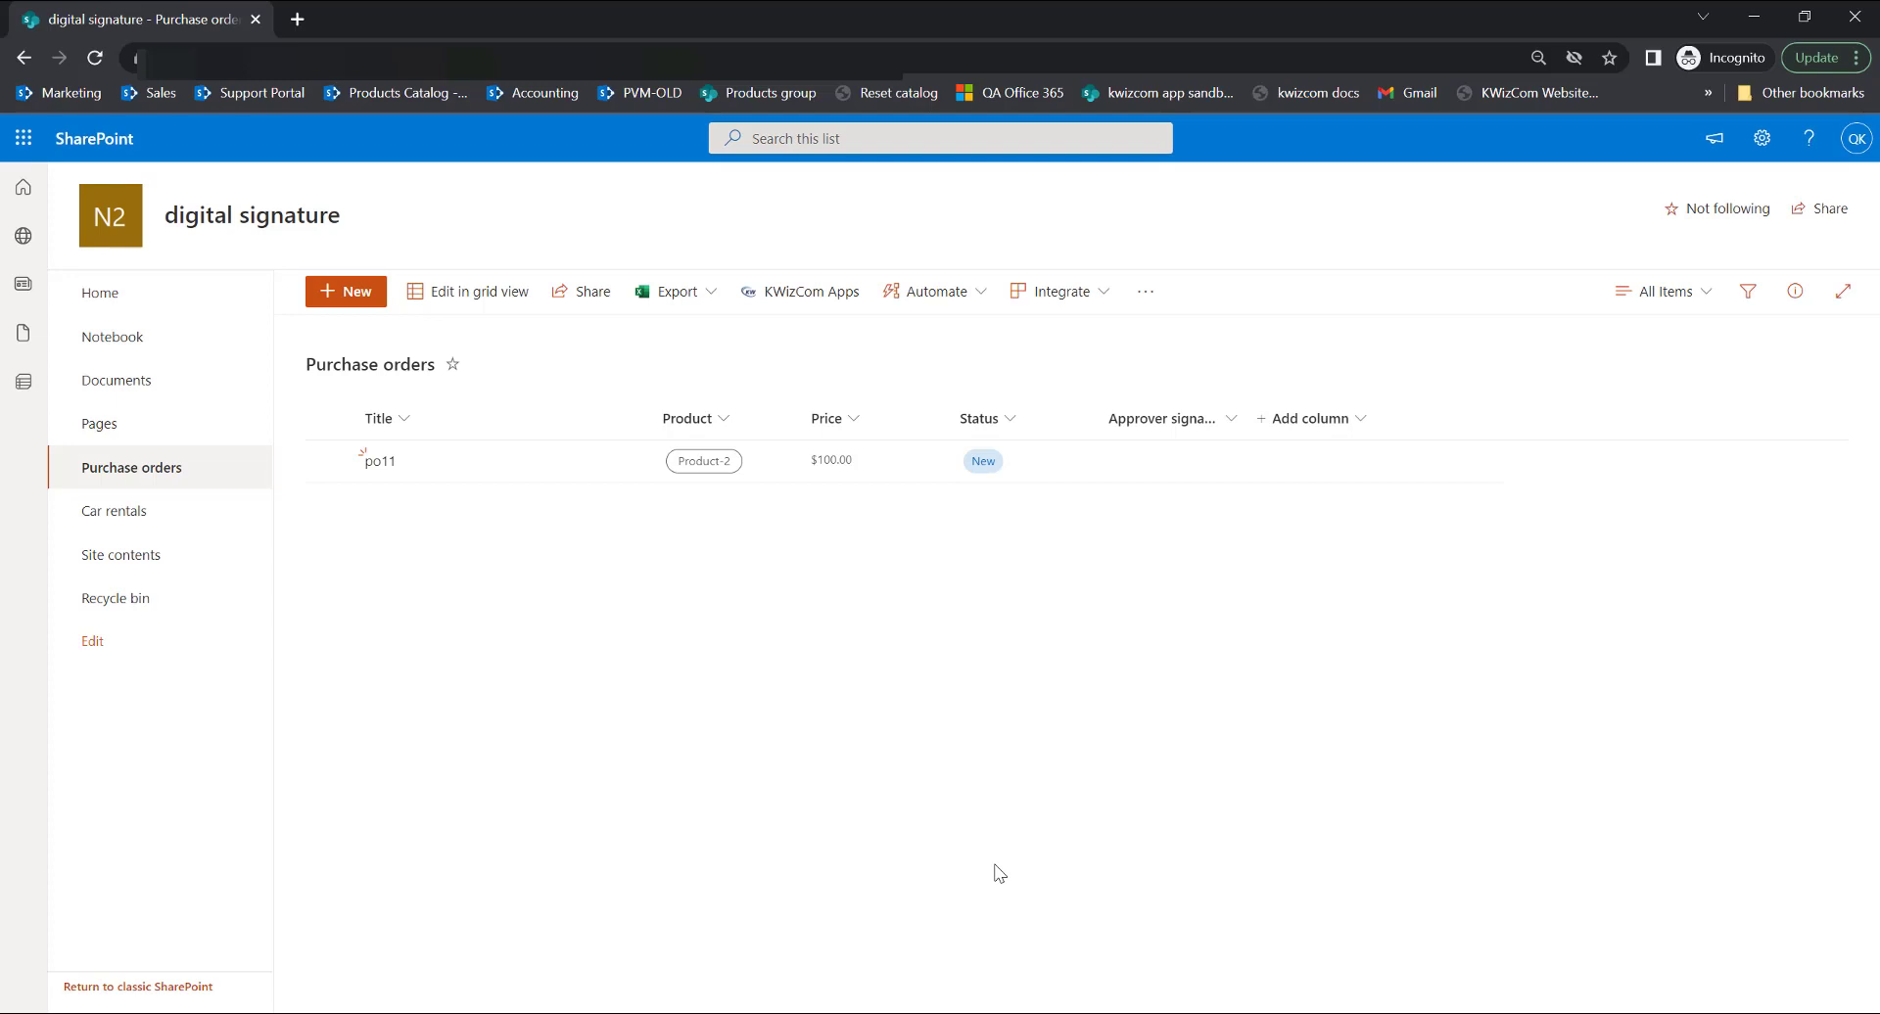
pyautogui.press('F5')
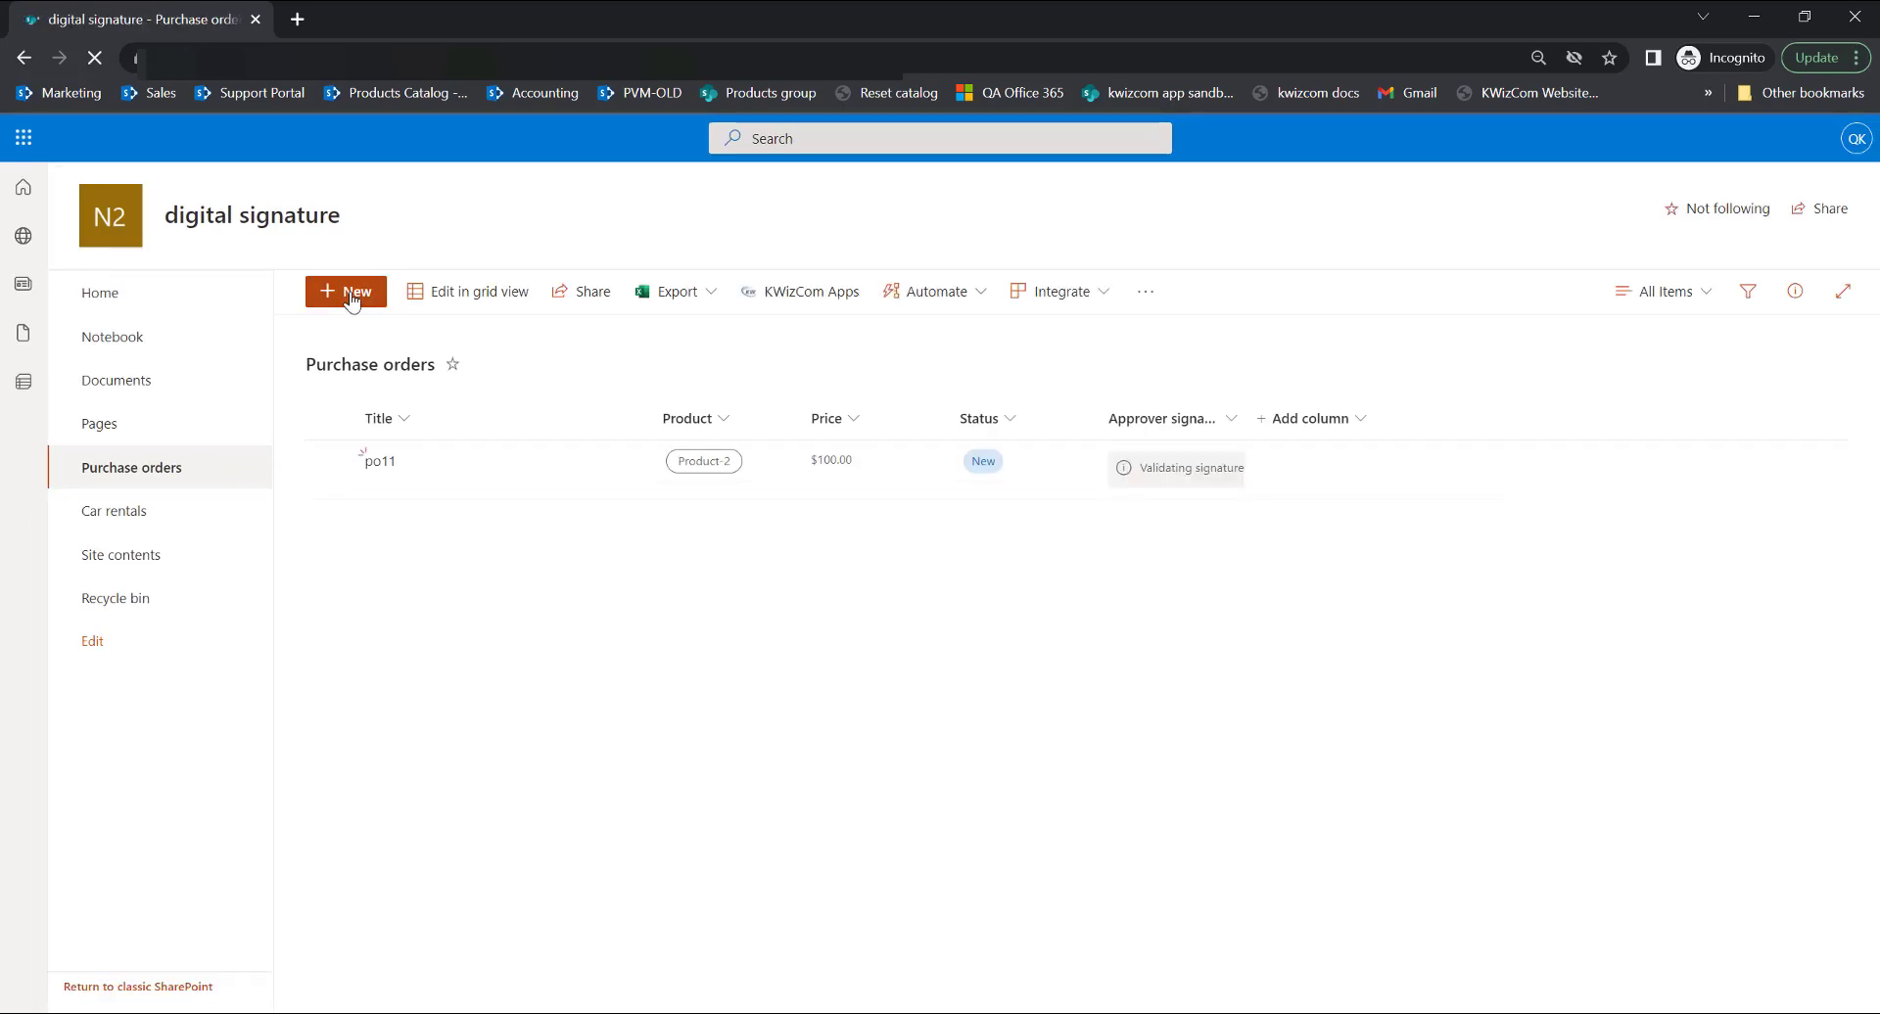
# - Start a new item with title po2, product Product-1 and price 200, and try to sign its Approver signature field
pyautogui.click(352, 295)
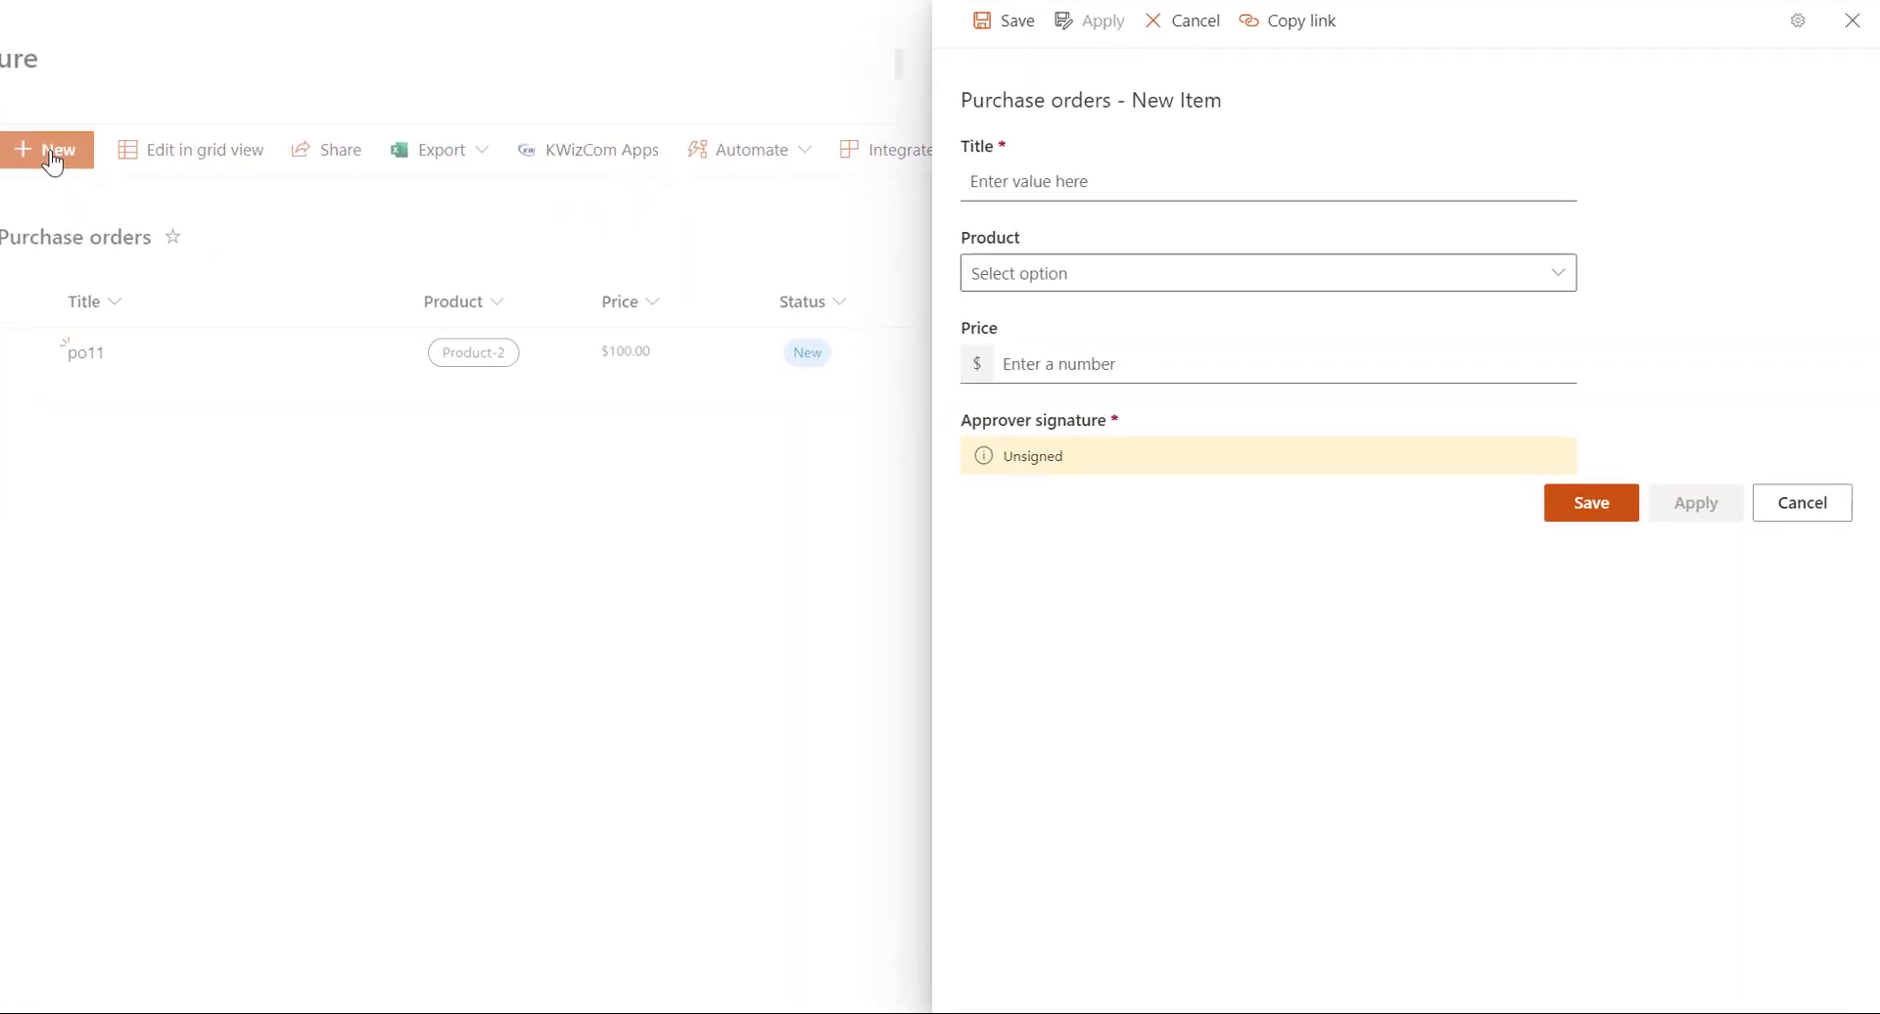
pyautogui.click(1035, 170)
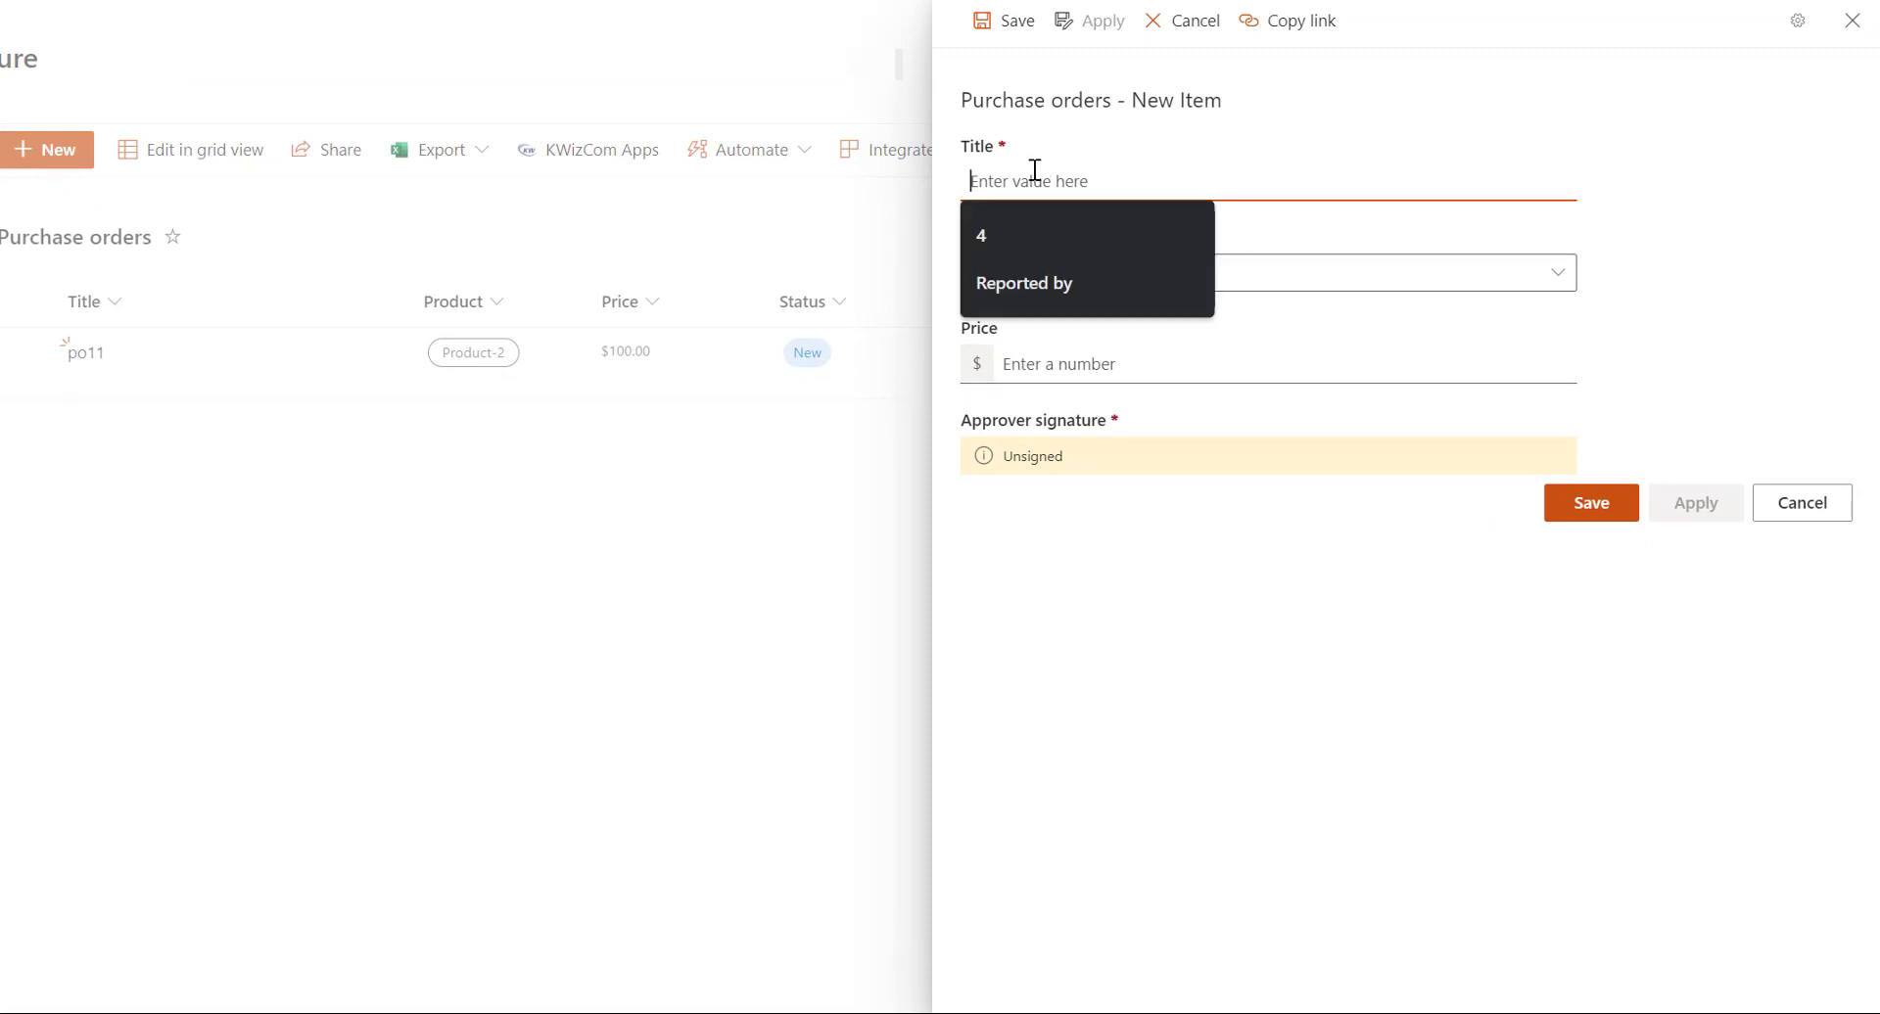
pyautogui.write('po2')
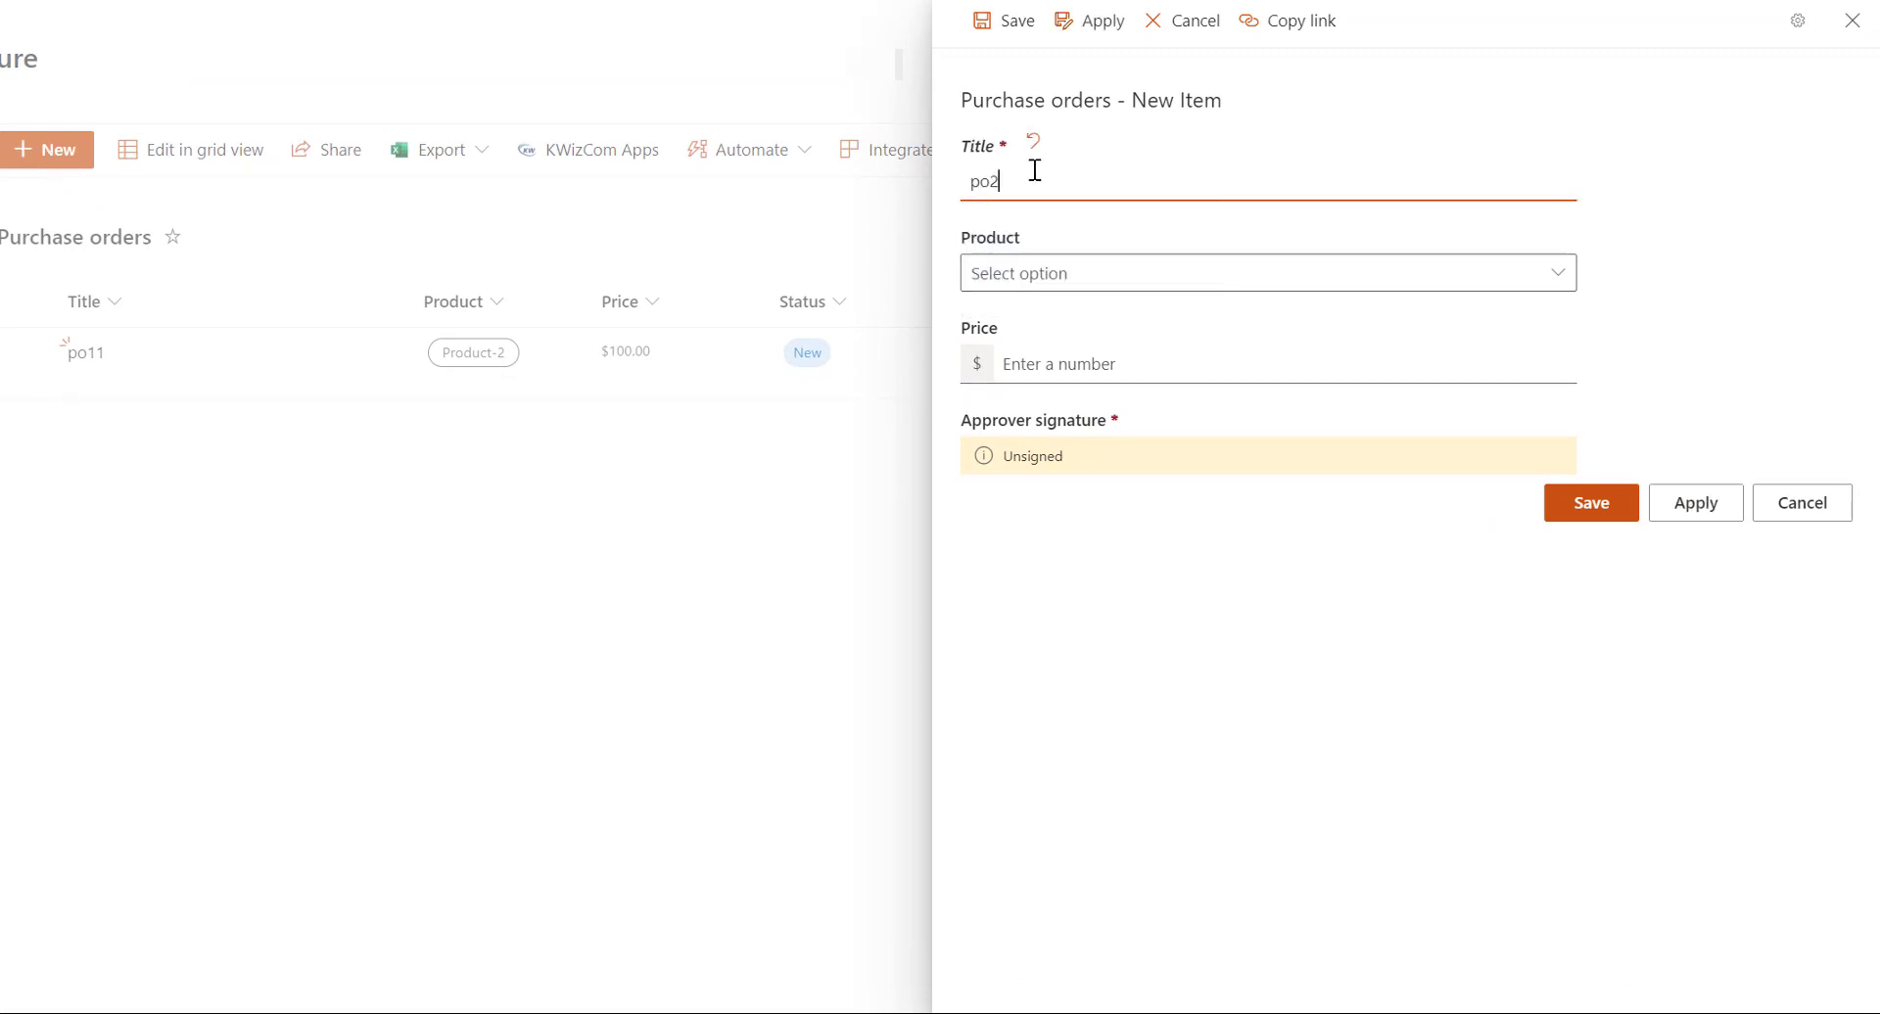
pyautogui.click(1036, 272)
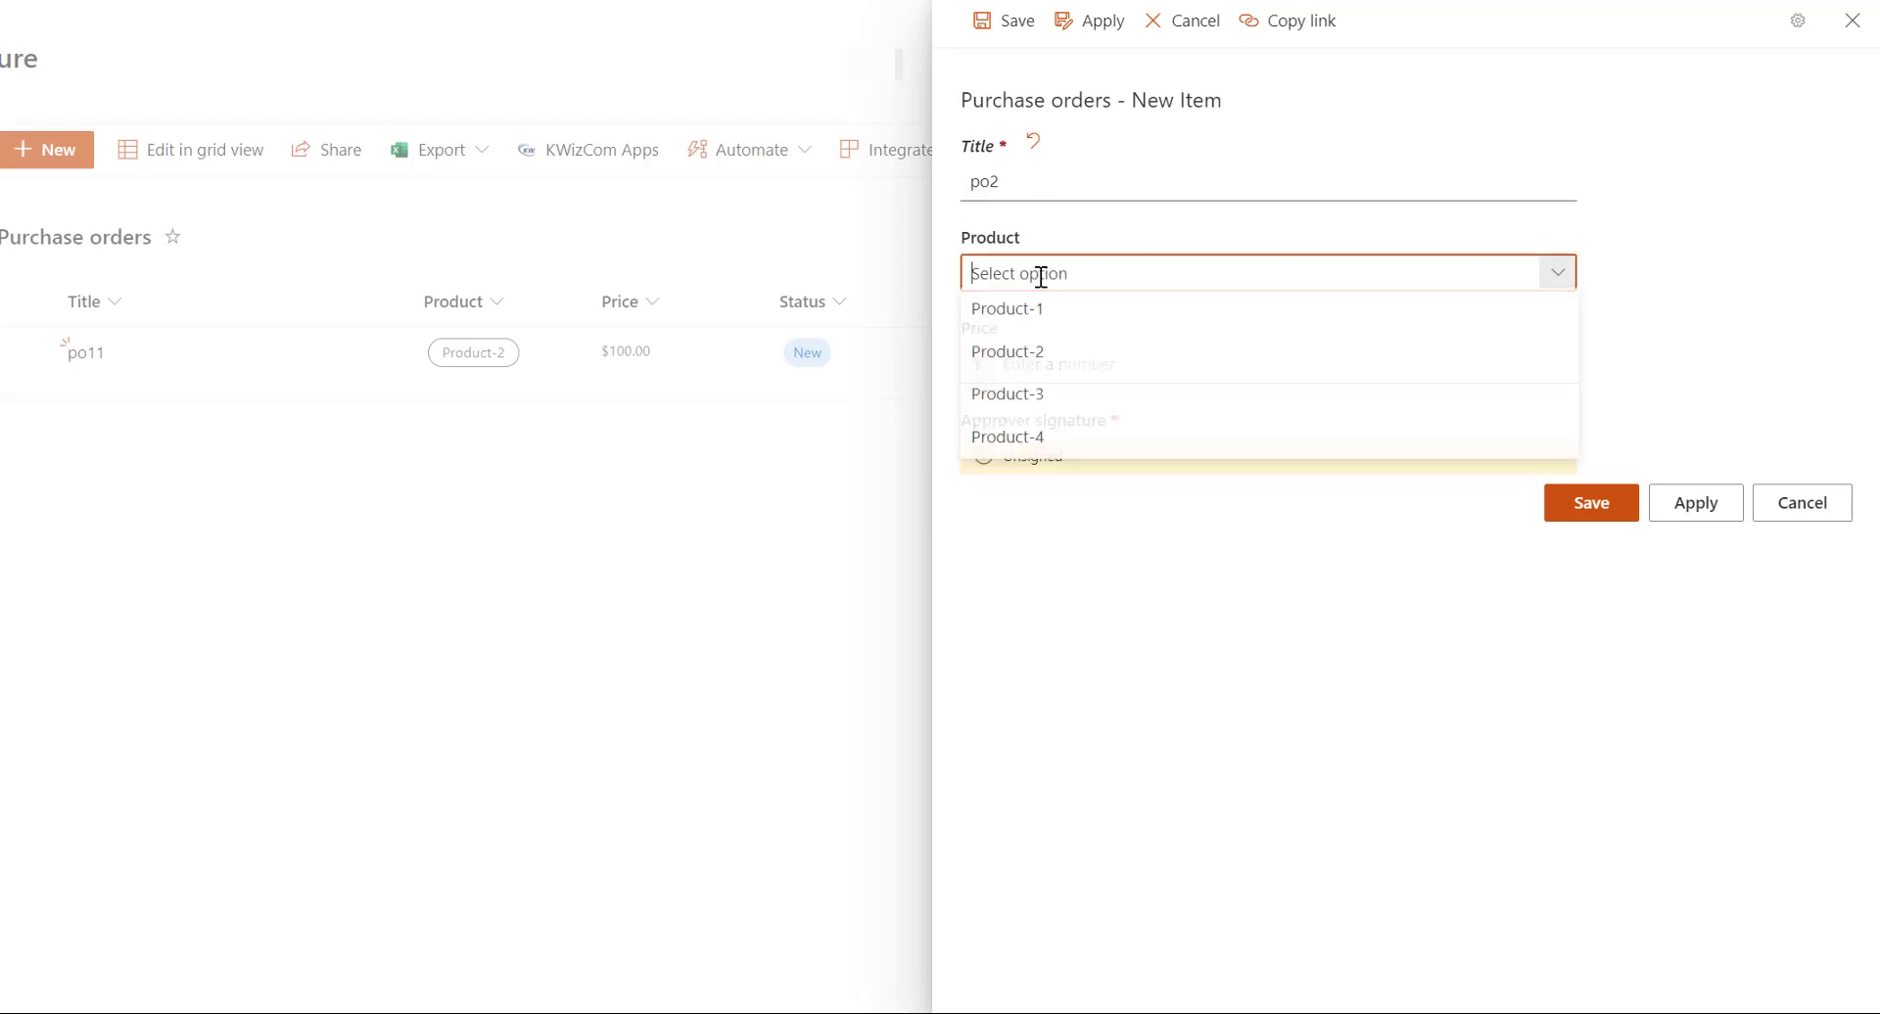
pyautogui.click(1045, 315)
pyautogui.click(1095, 358)
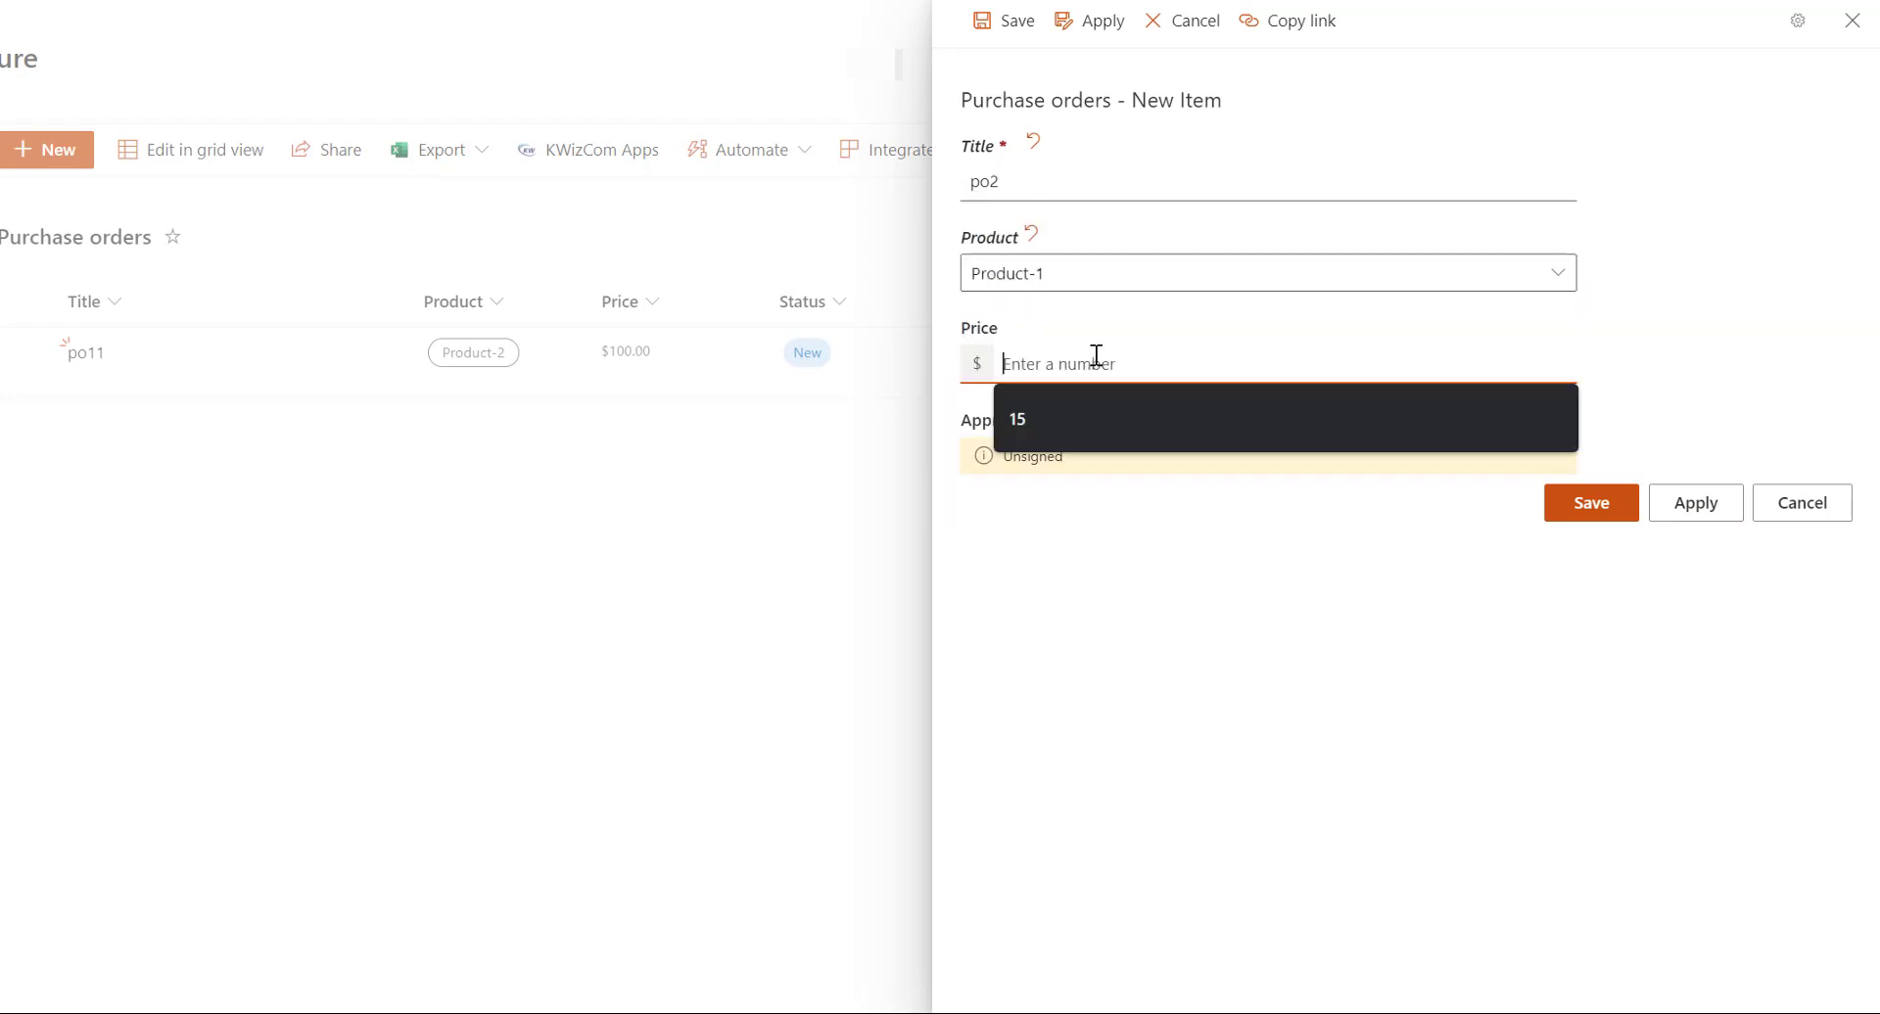
pyautogui.write('200')
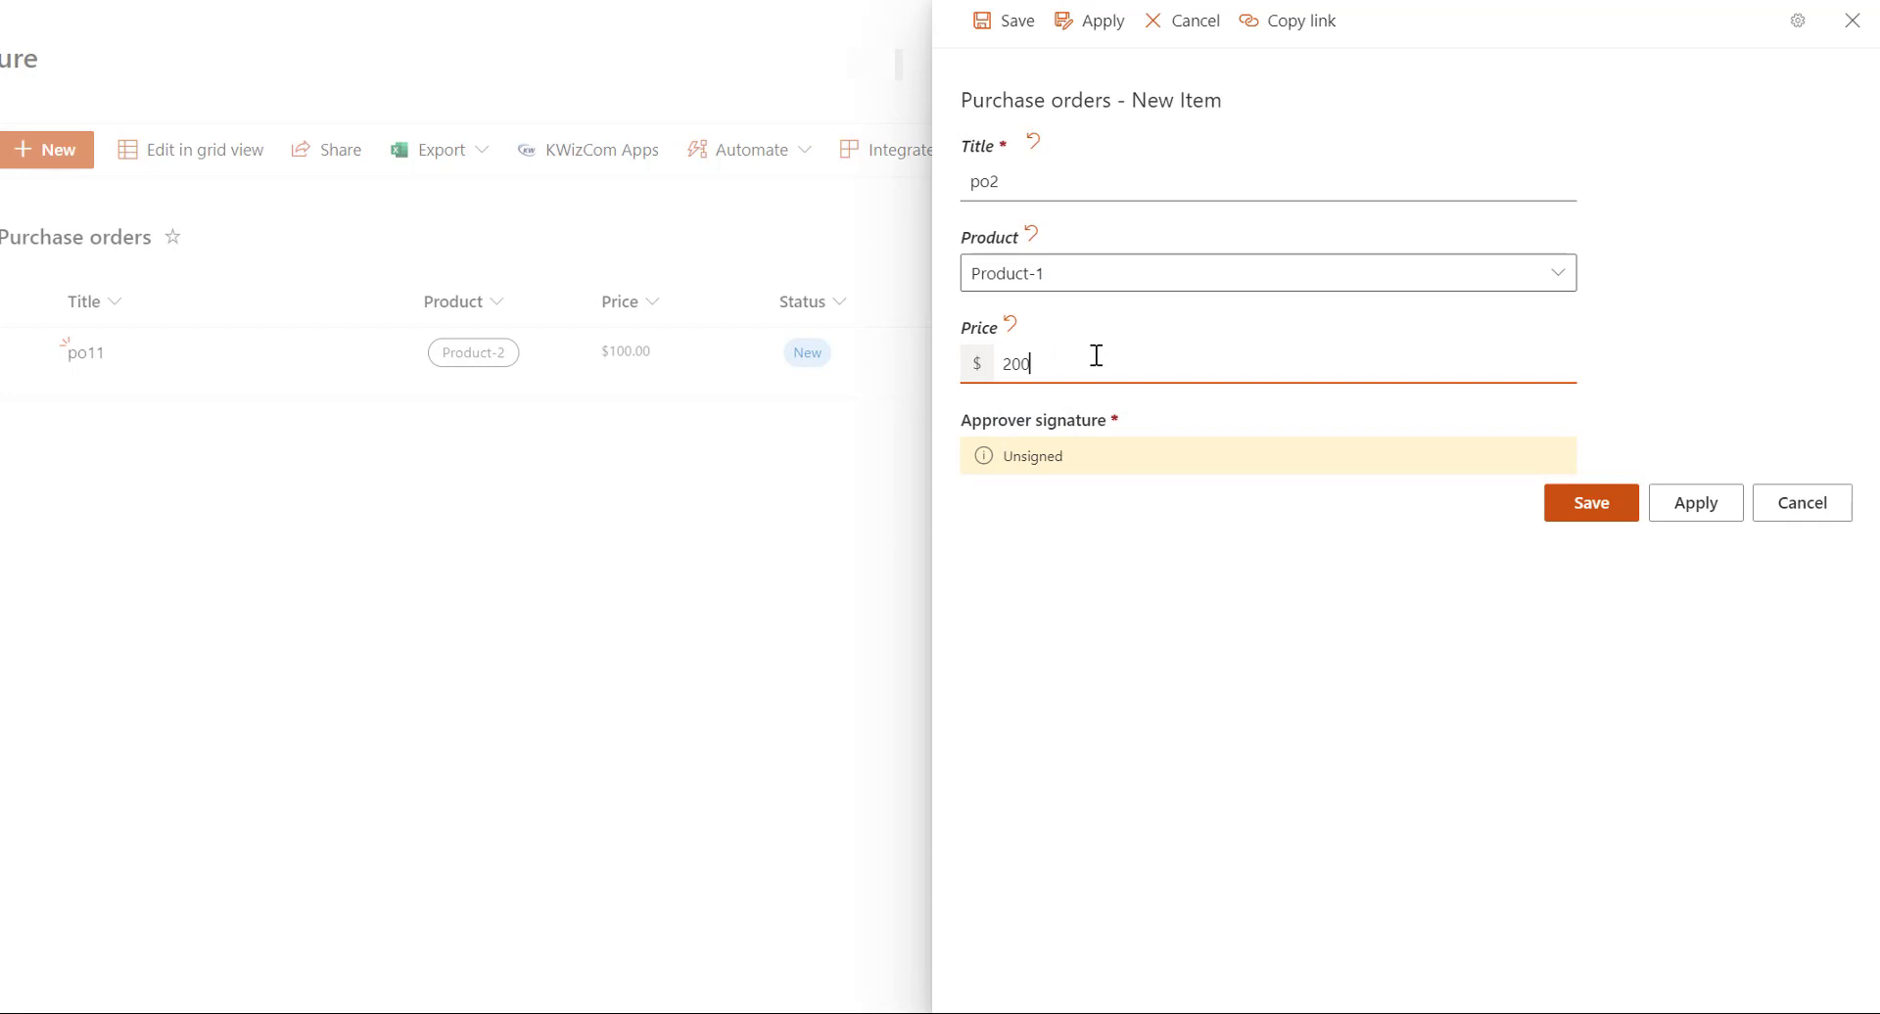
pyautogui.click(1142, 433)
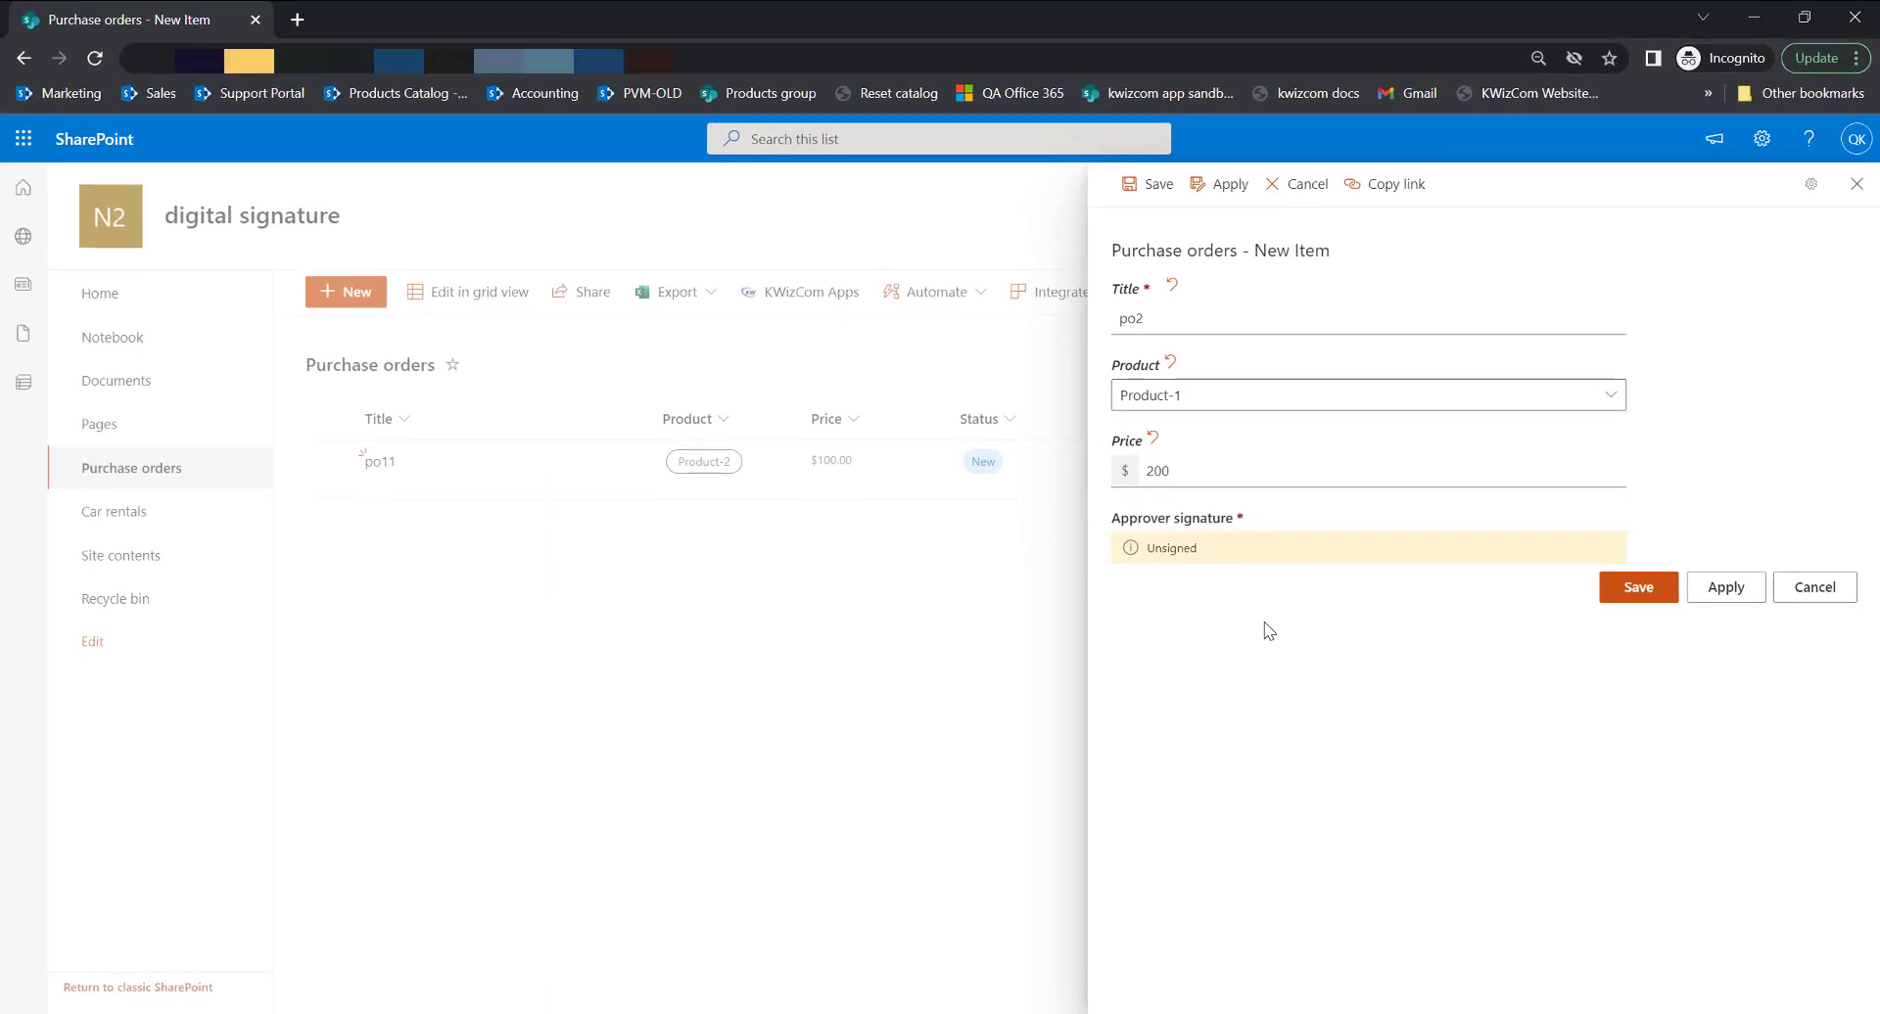
# - Save the new po2 item unsigned and check its Approver signature field in the item's display form
pyautogui.click(1645, 599)
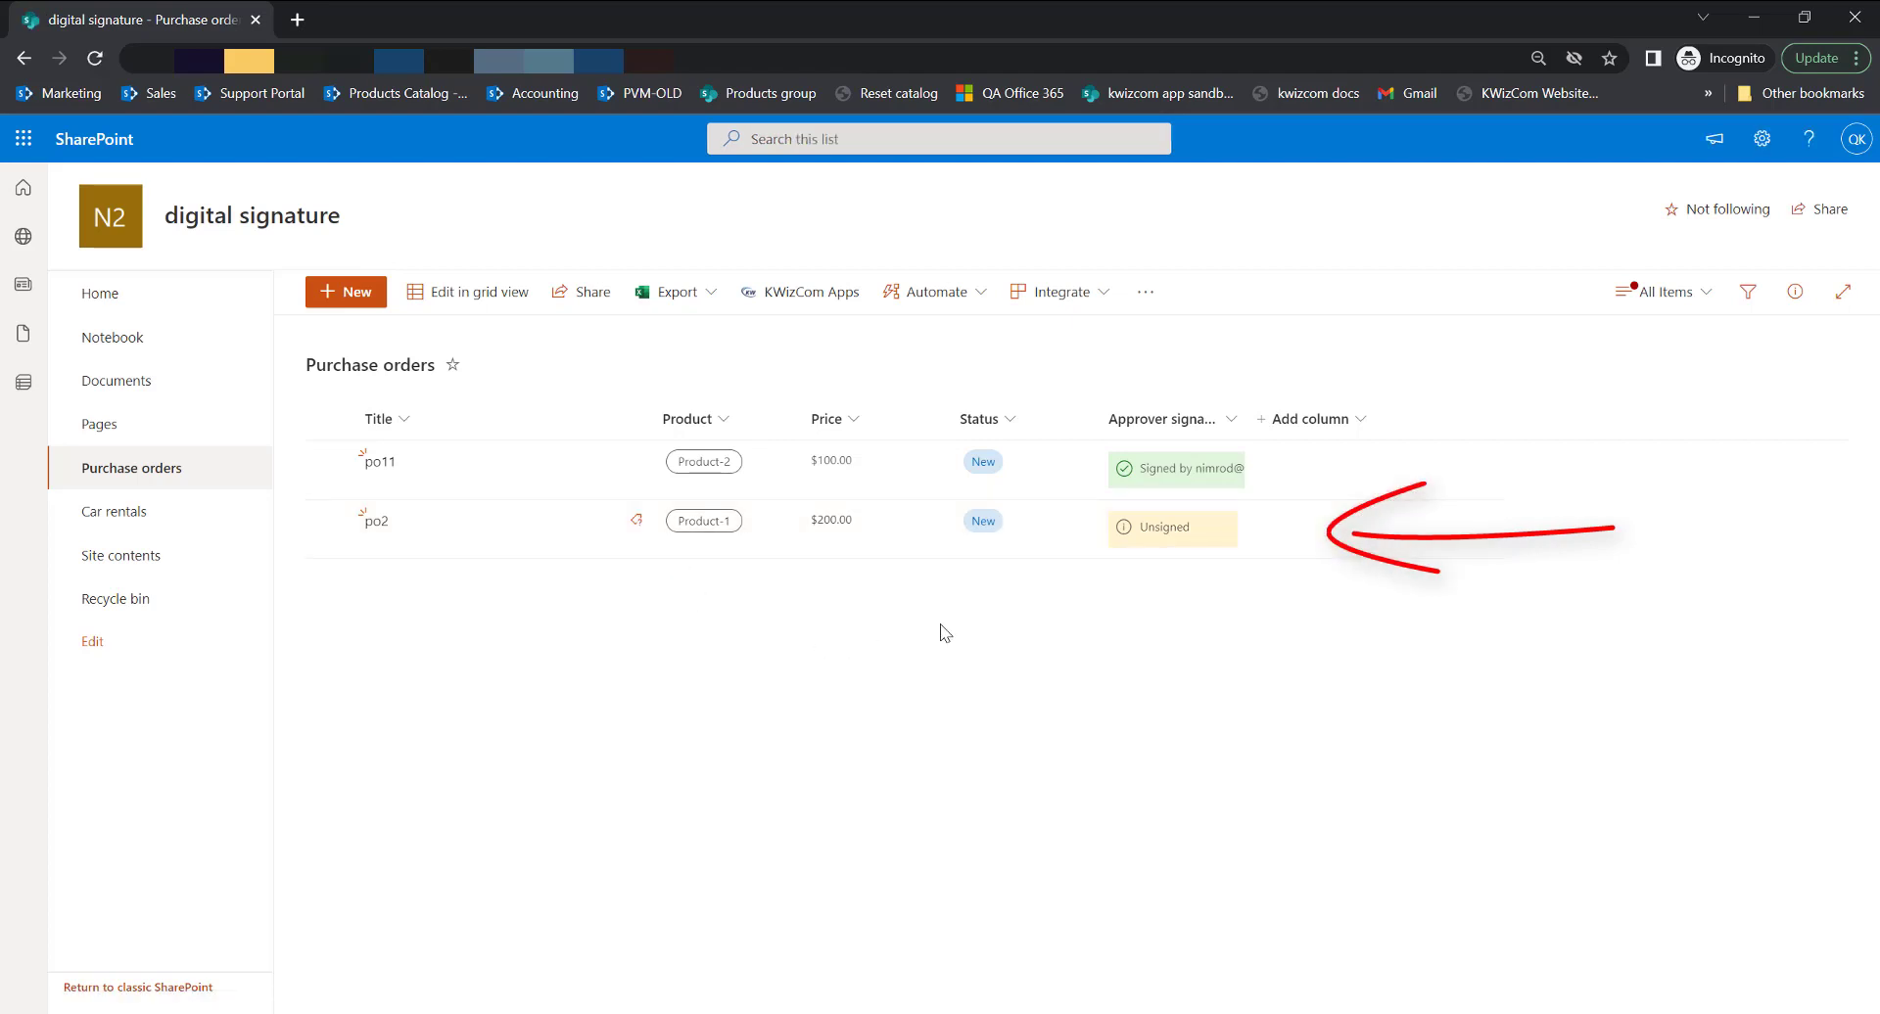
pyautogui.click(378, 529)
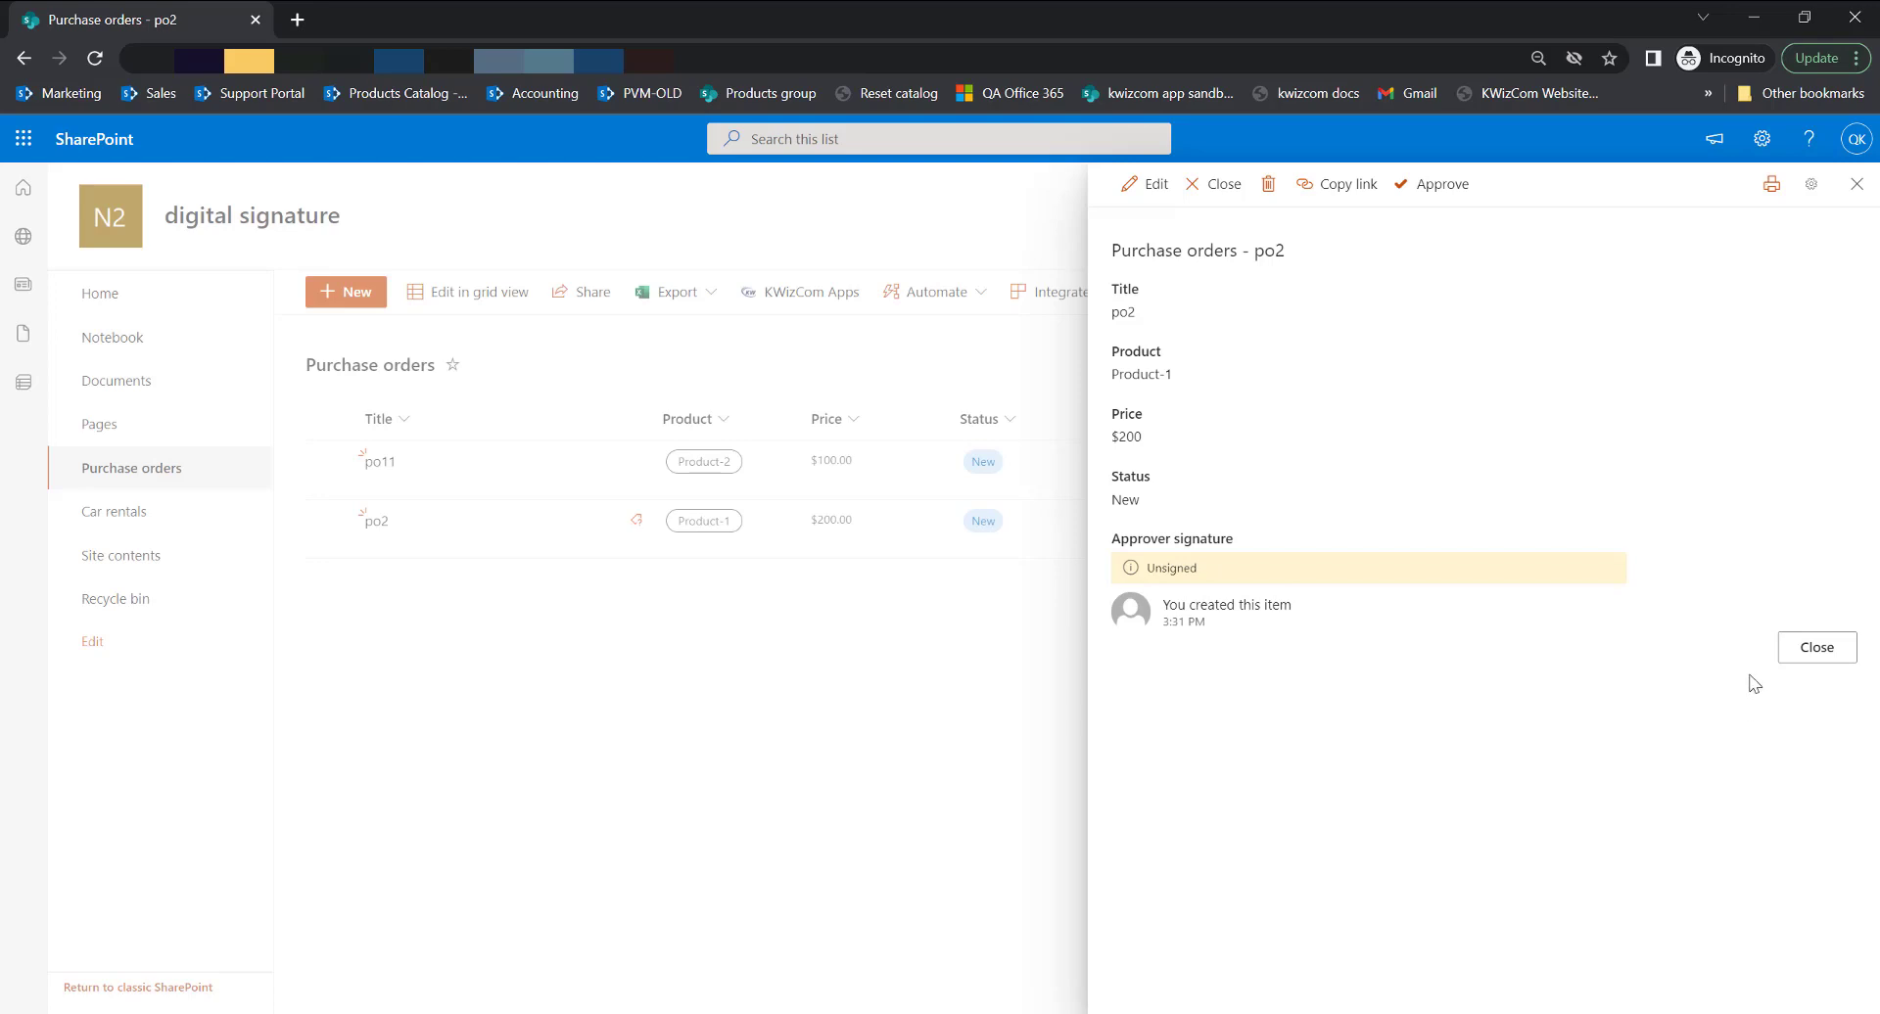
pyautogui.click(1816, 648)
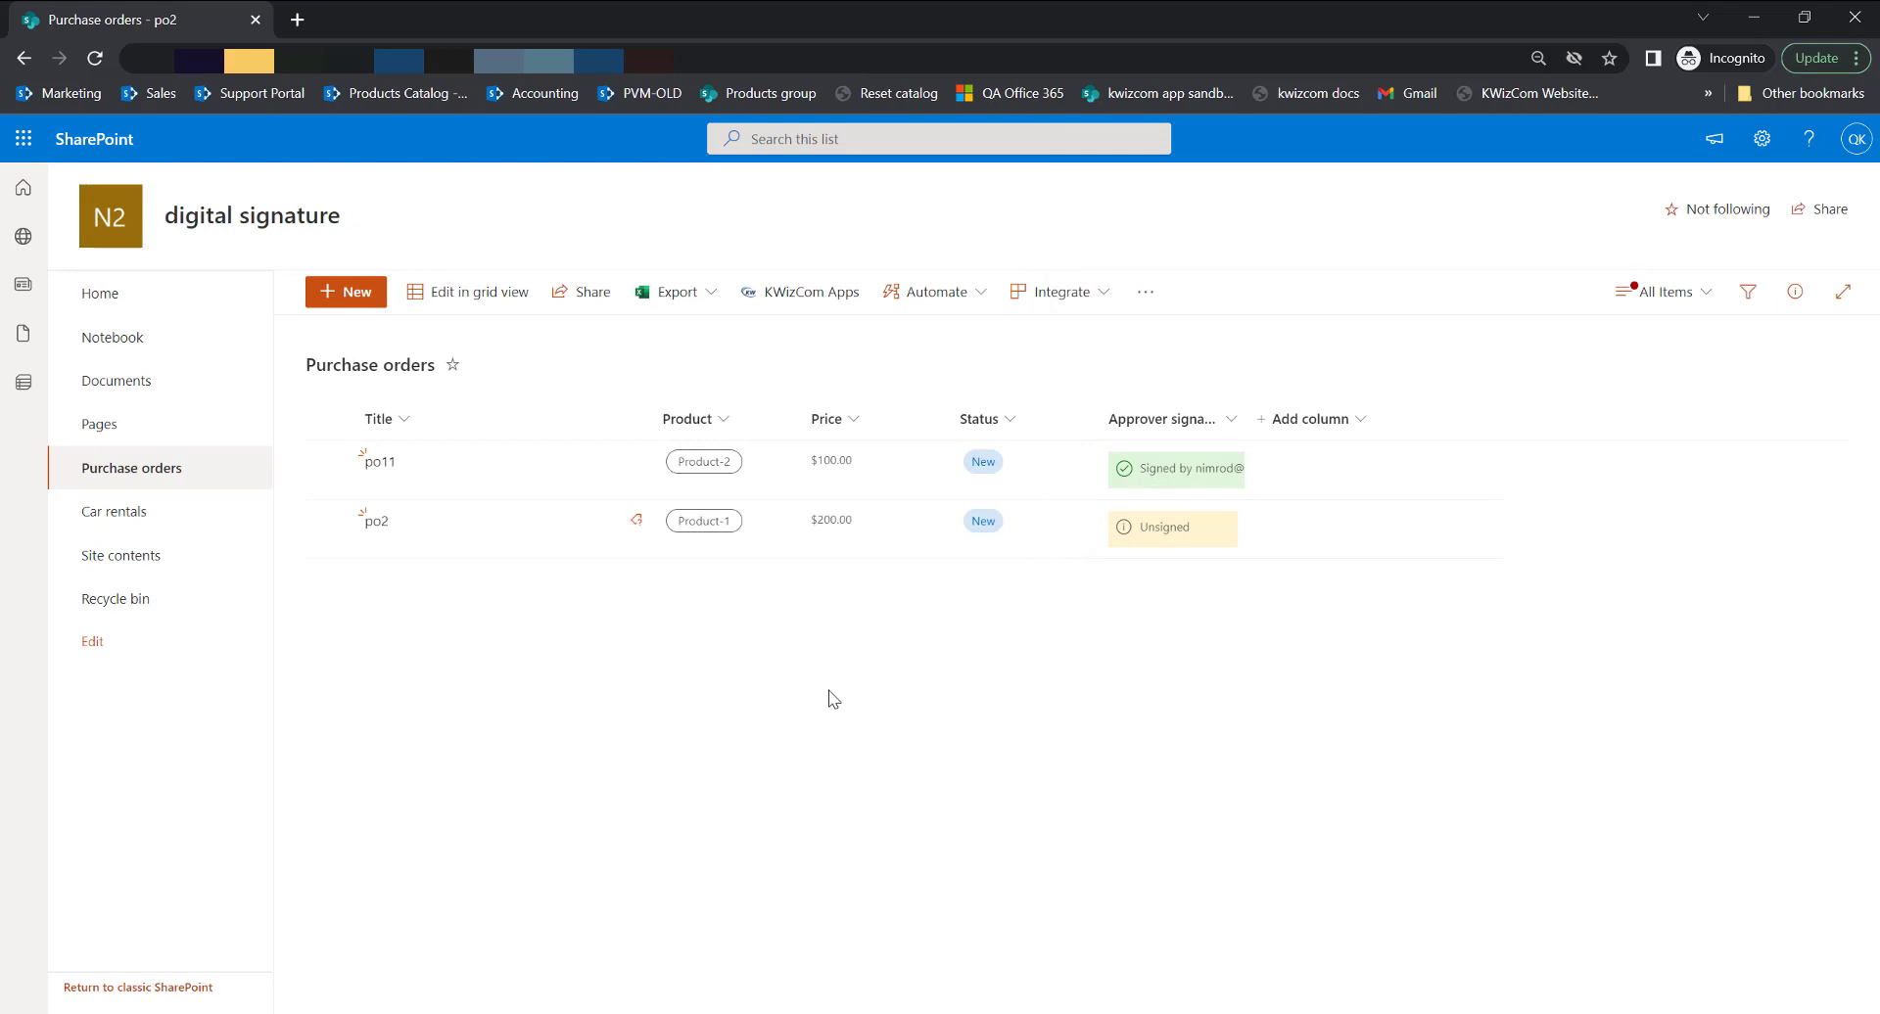
# - Switch to the approver's browser window, reload the Purchase orders list, and sign po2's Approver signature field, saving the signature and closing the item
pyautogui.hotkey('alt', 'Tab')
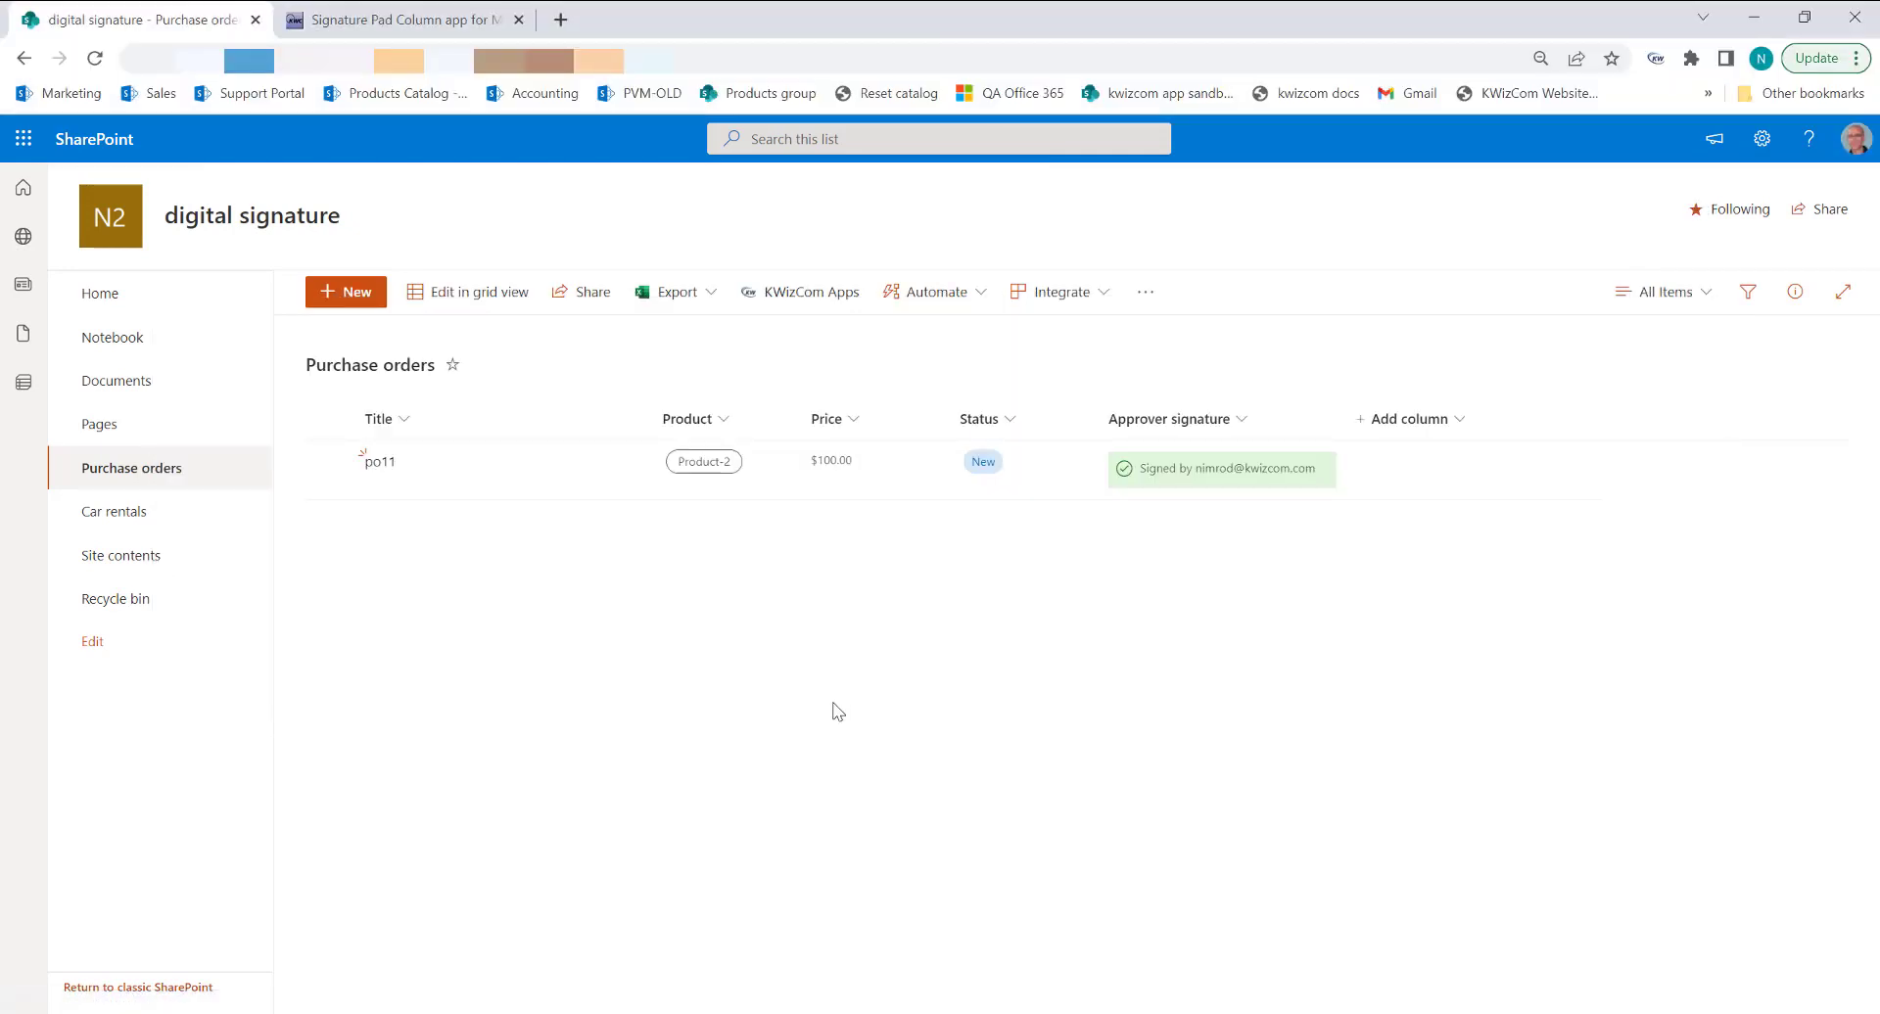
pyautogui.press('F5')
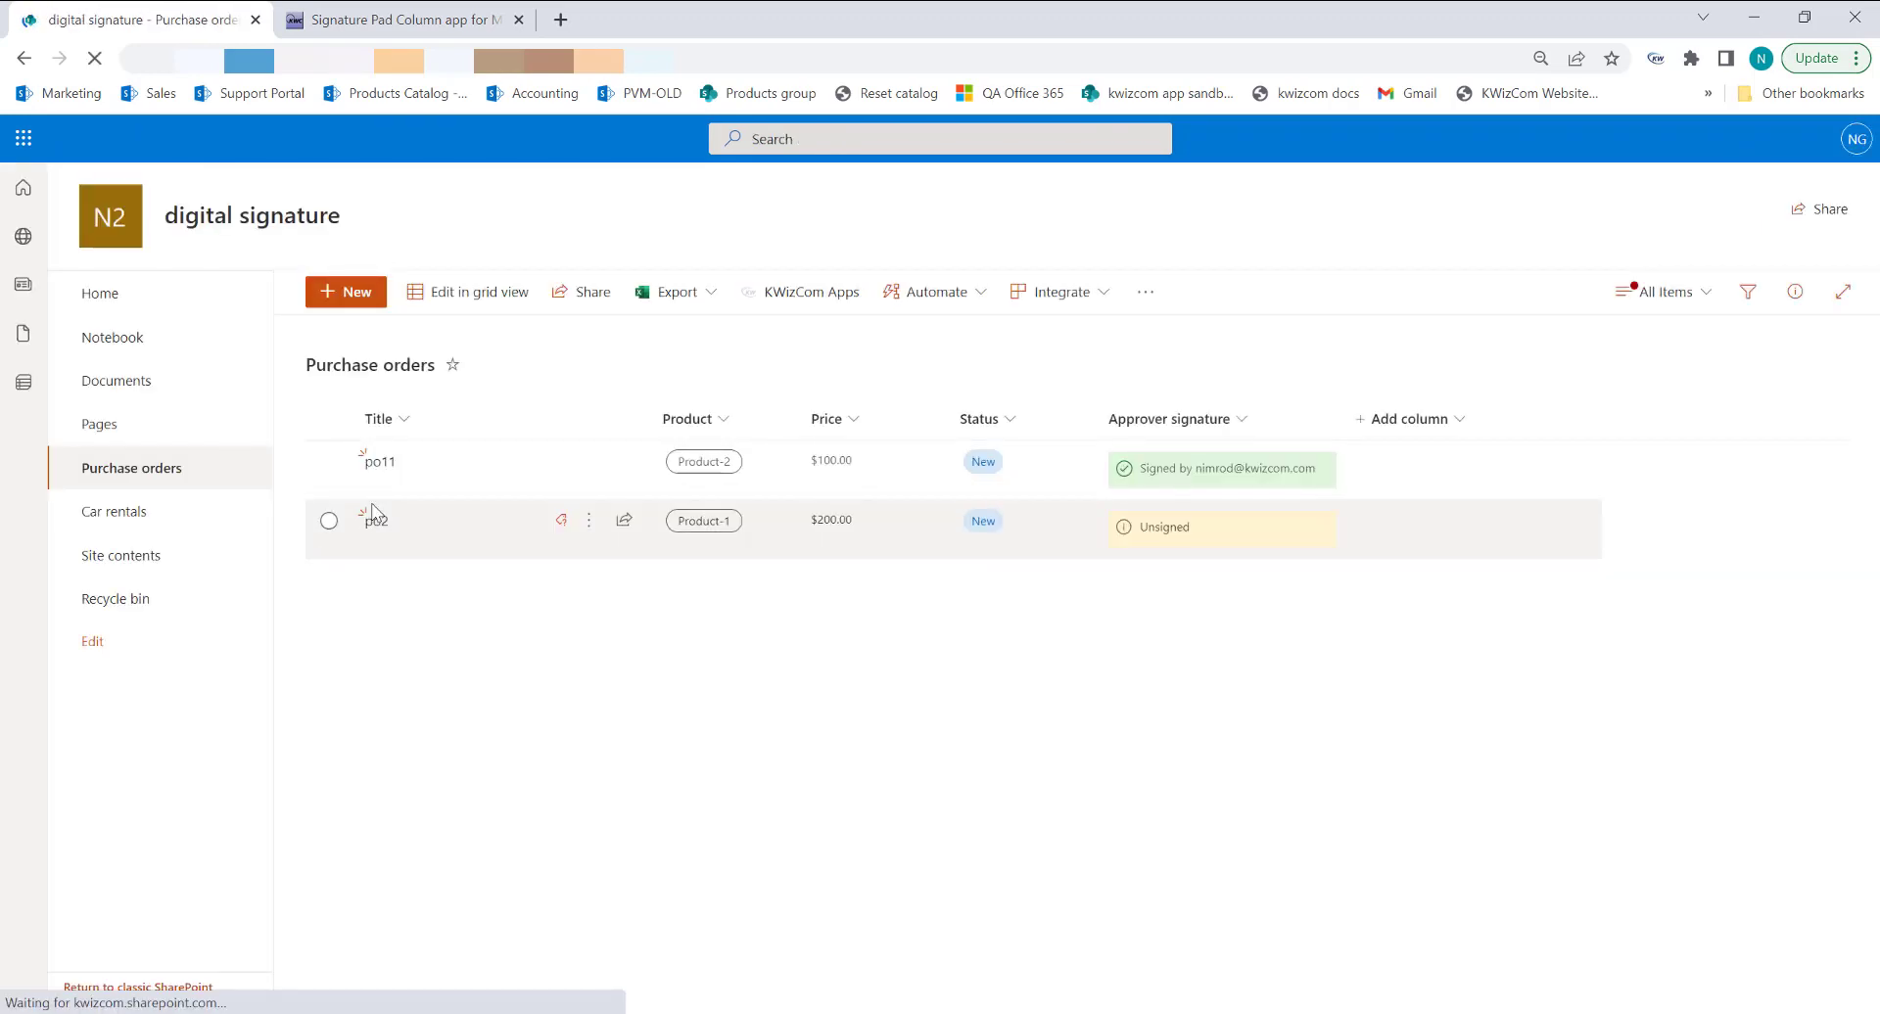
pyautogui.click(375, 523)
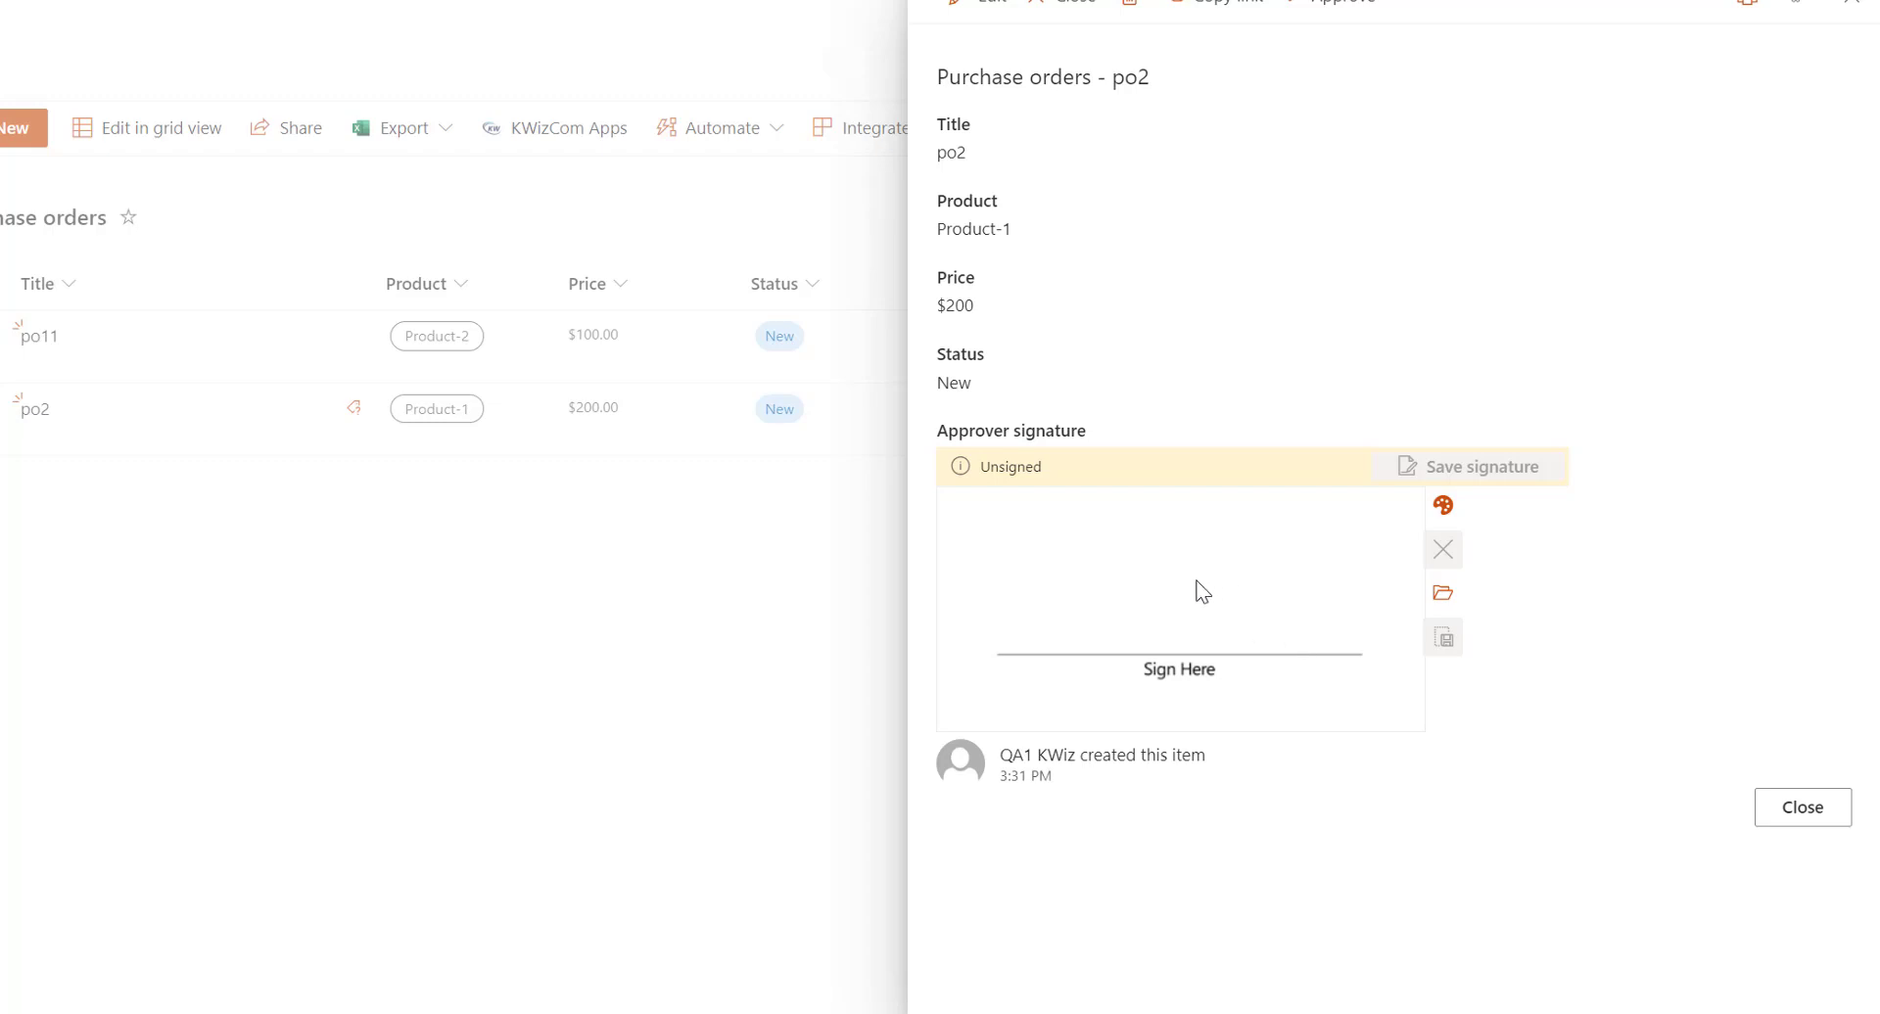
pyautogui.moveTo(1268, 512)
pyautogui.mouseDown()
pyautogui.moveTo(1061, 586)
pyautogui.moveTo(1315, 479)
pyautogui.moveTo(1151, 570)
pyautogui.mouseUp()
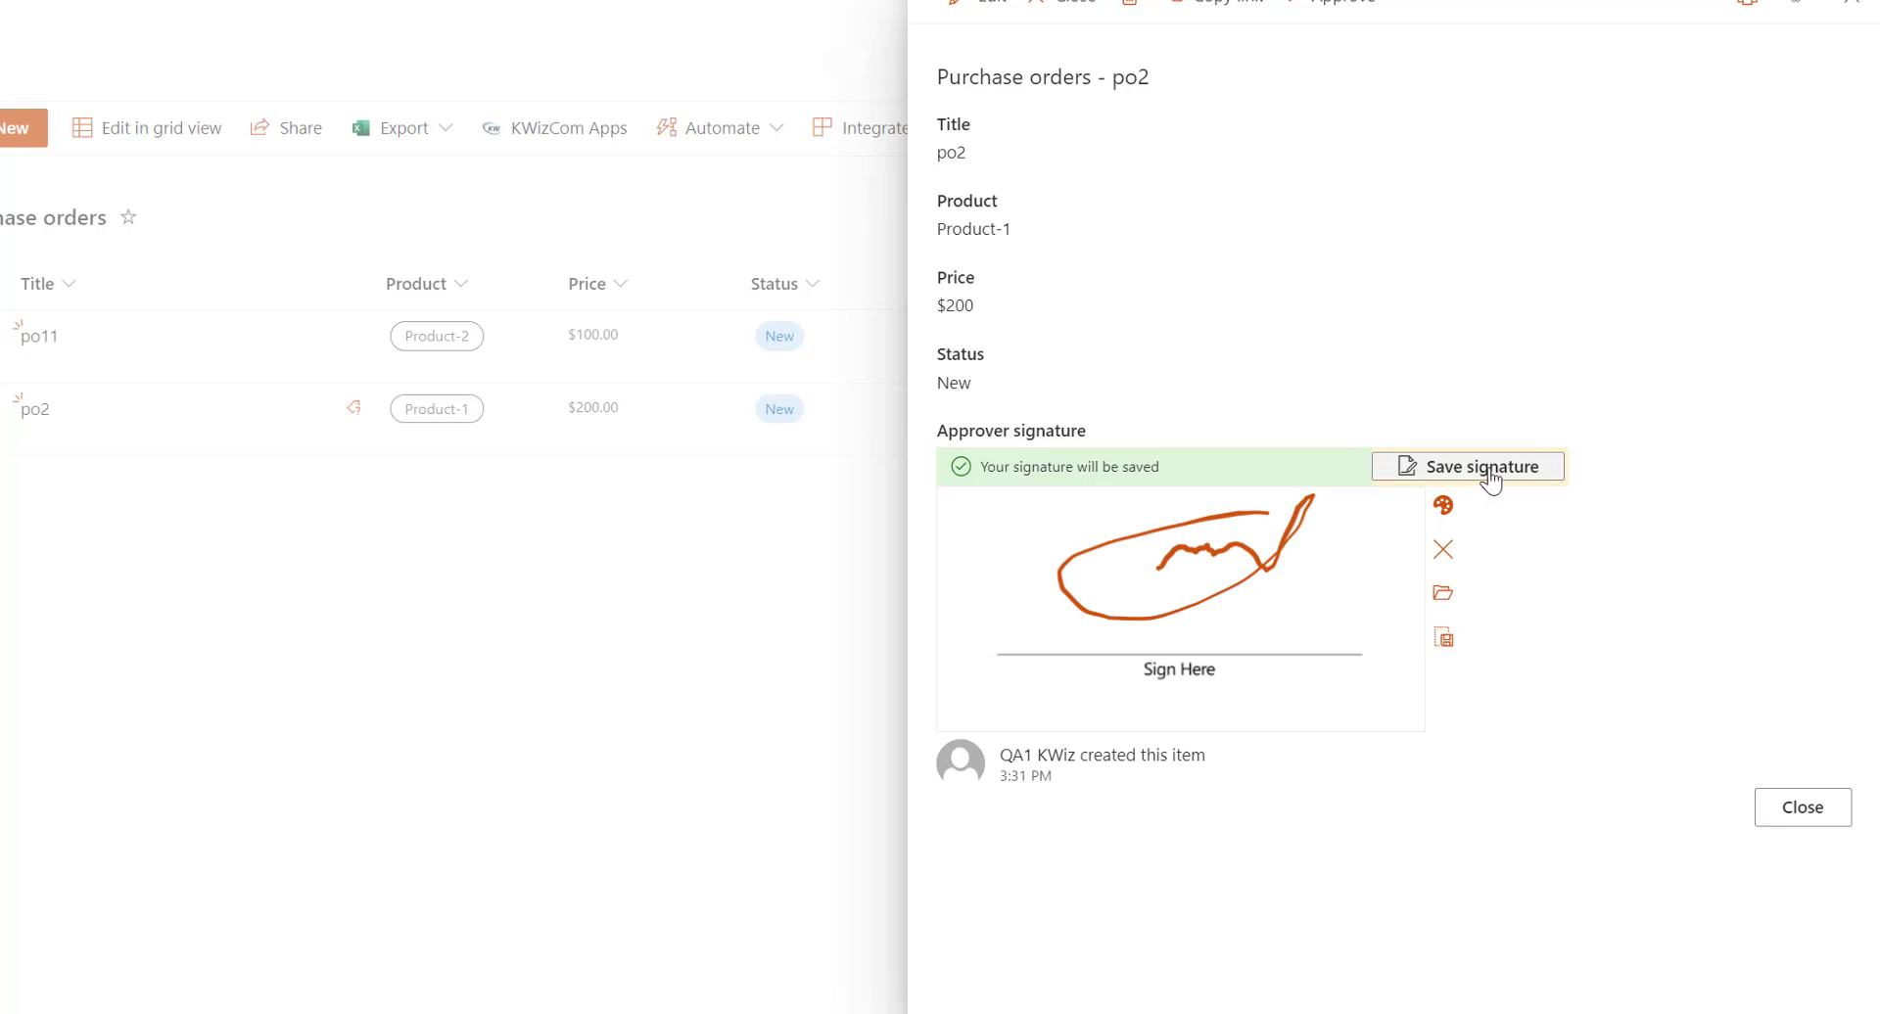
pyautogui.click(1486, 467)
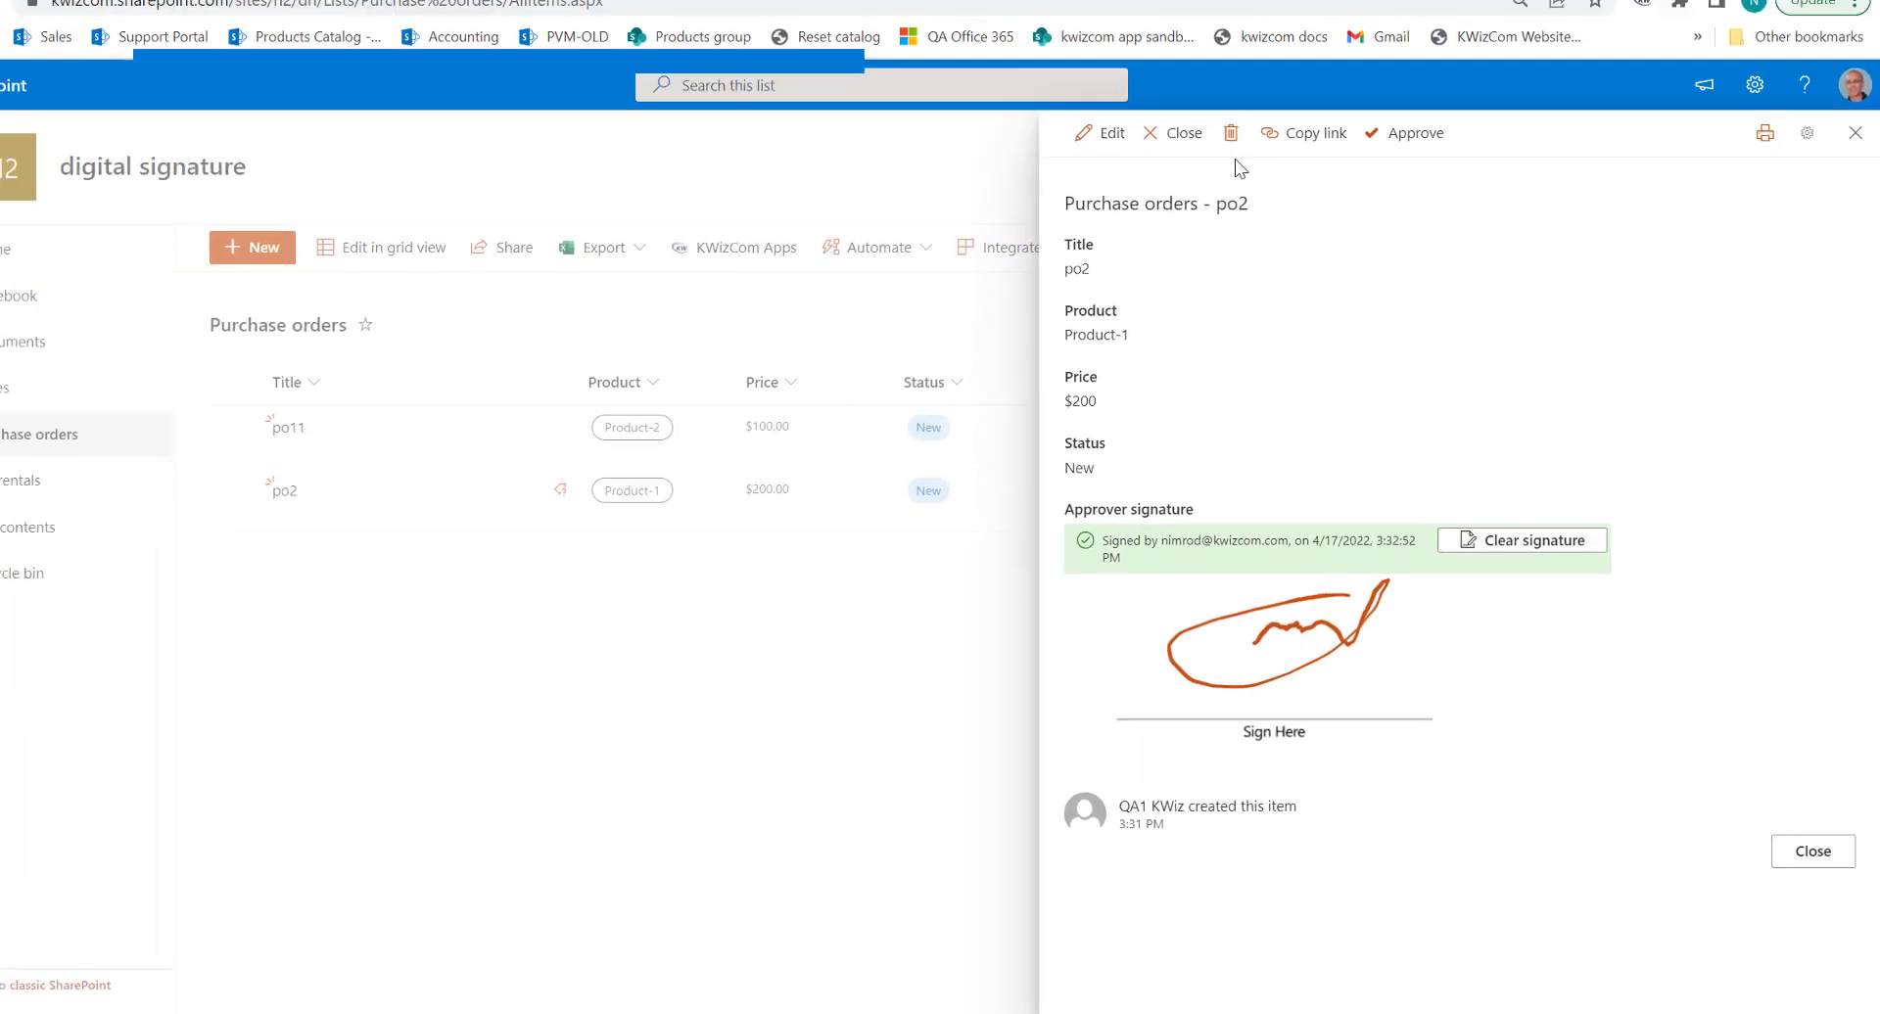
pyautogui.click(1074, 5)
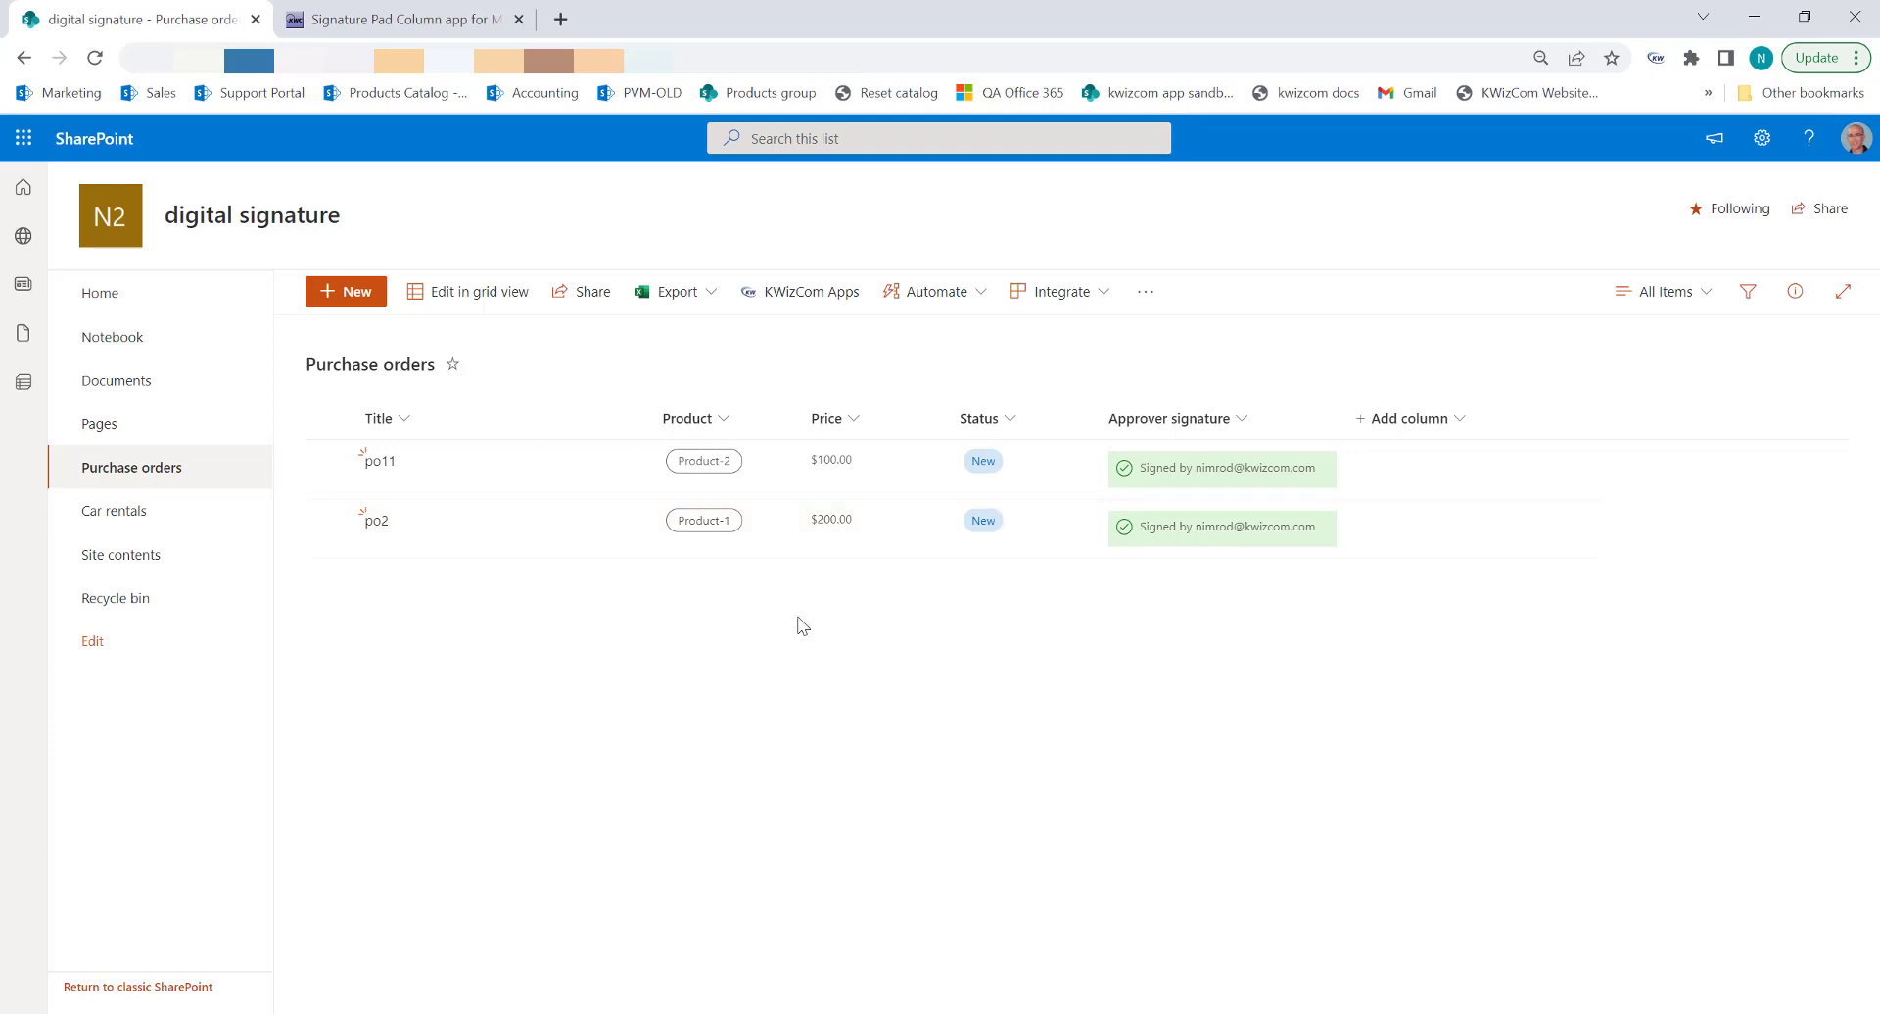
# - Review the Signature Pad Column (Microsoft 365) product page's overview in the other browser tab
pyautogui.click(332, 23)
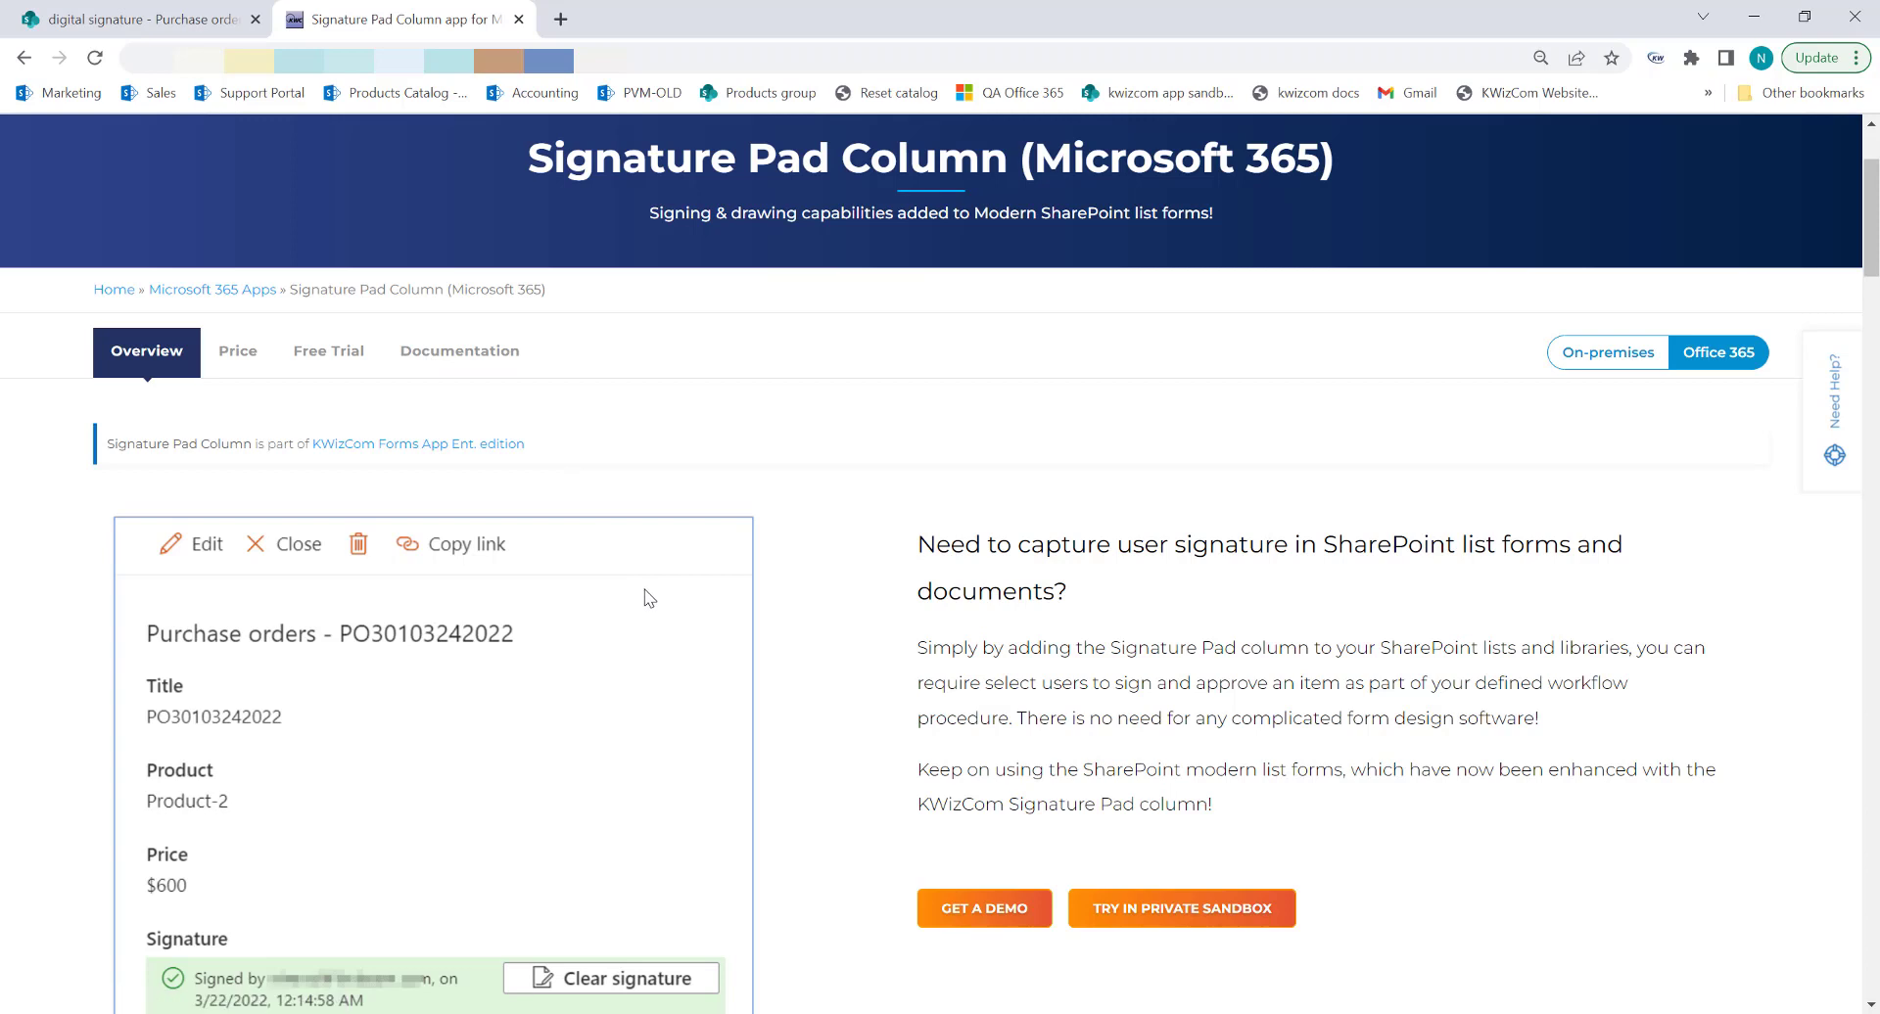
pyautogui.scroll(-1, 676, 628)
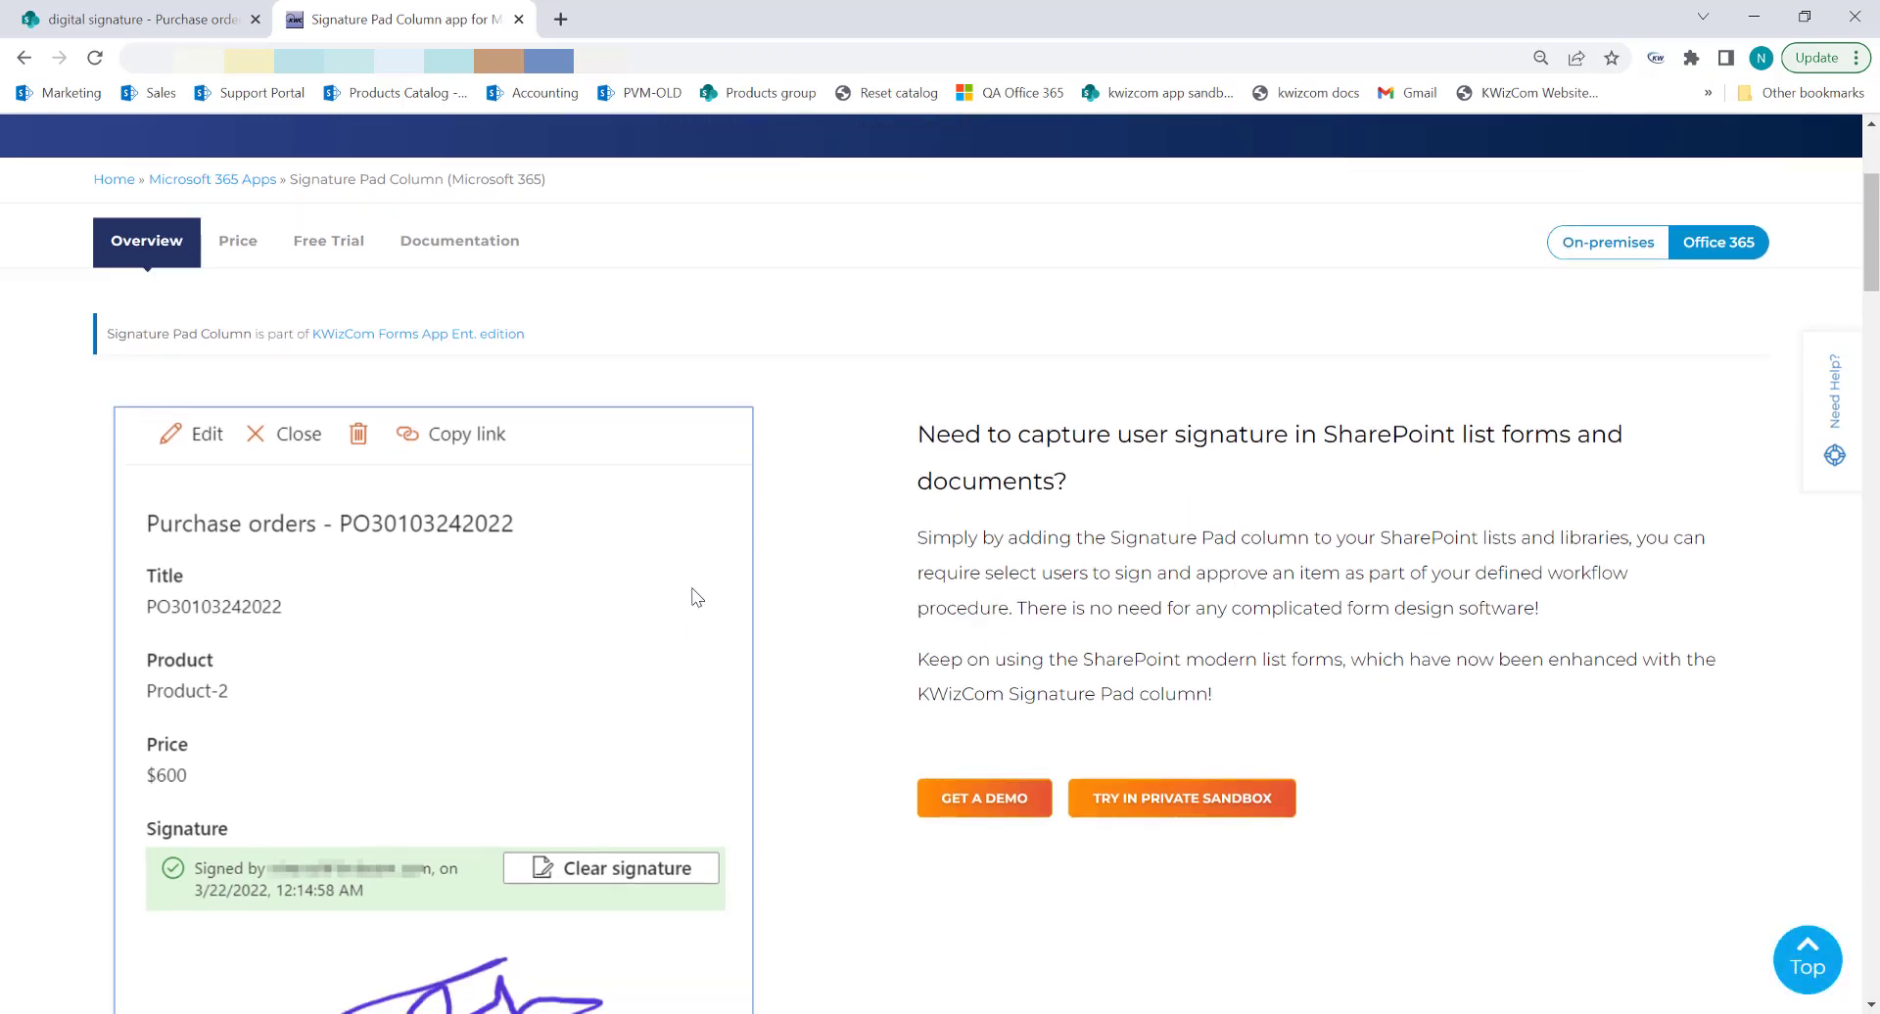